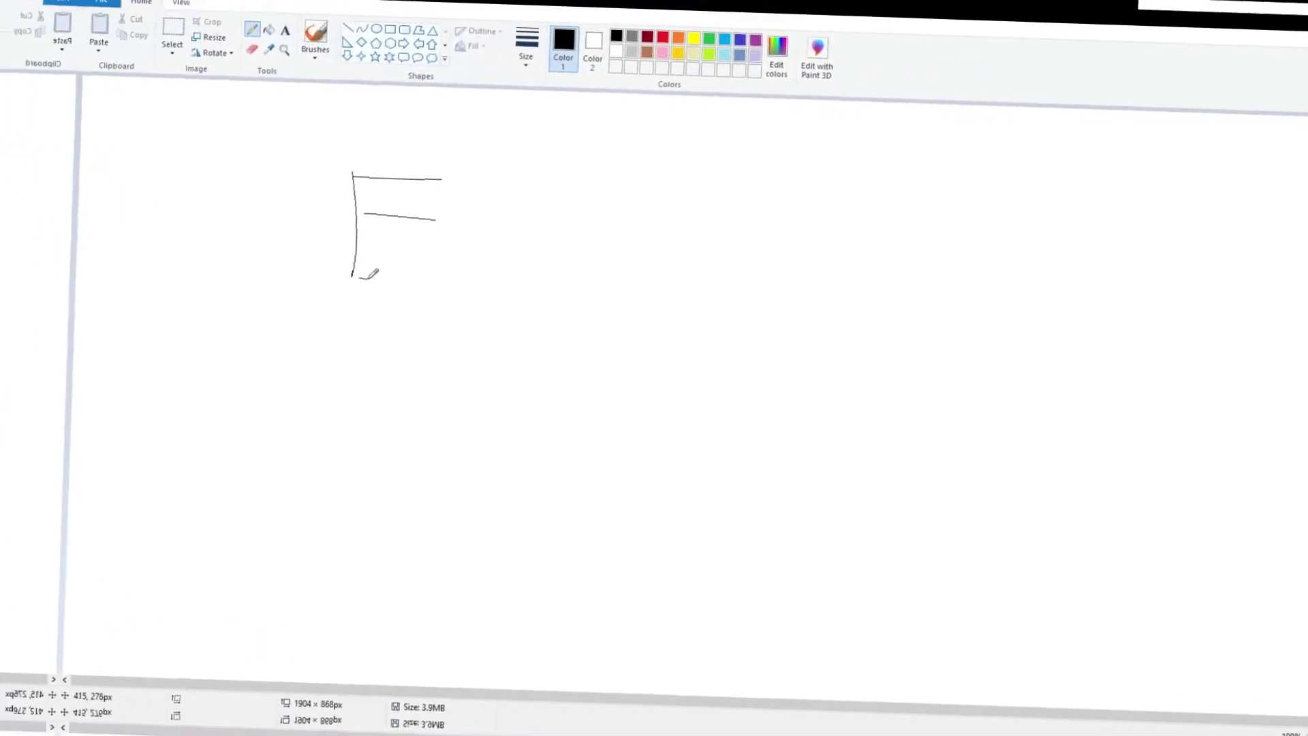
- Hand-letter the word 'Epic' with the Pencil
left_click_drag(358, 275, 441, 278)
mouse_move(470, 194)
left_mouse_down()
mouse_move(475, 306)
mouse_move(480, 251)
left_mouse_up()
left_click_drag(573, 256, 564, 306)
left_click_drag(669, 241, 679, 294)
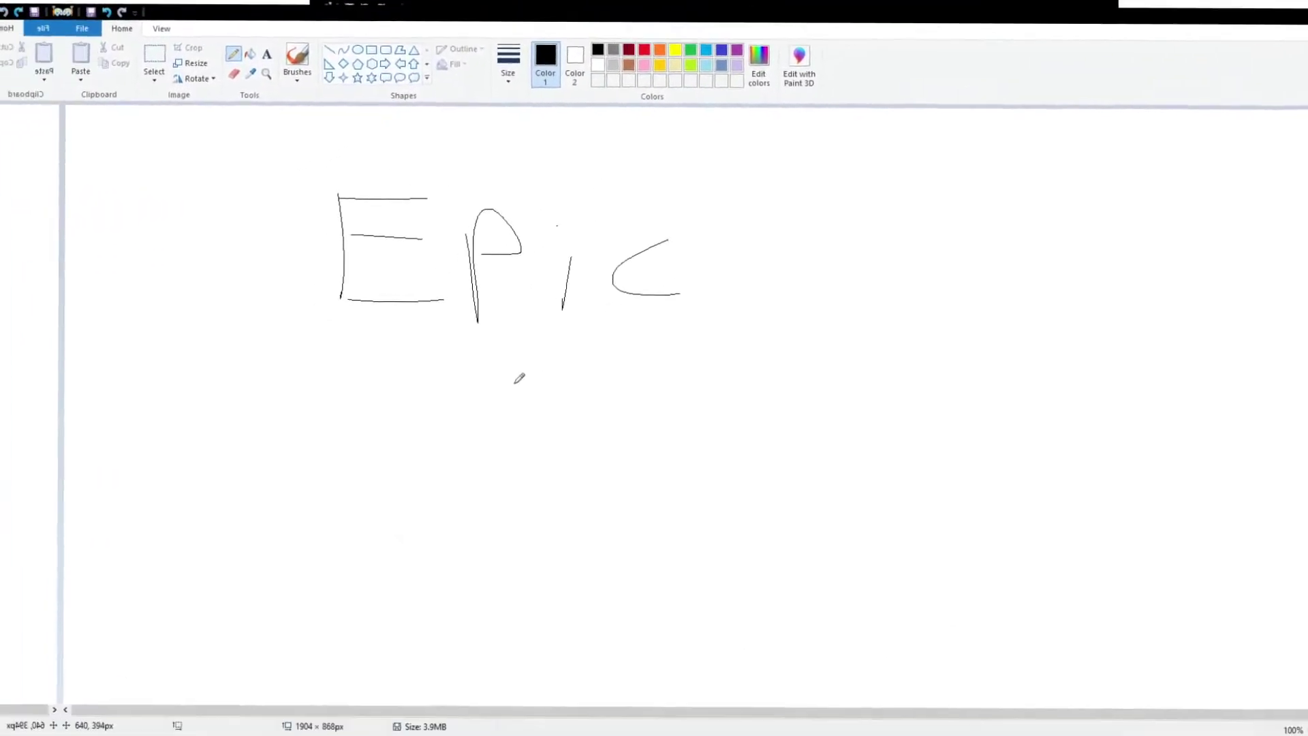
- Write and underline 'Into', then sketch a rounded box holding a triangle
mouse_move(493, 376)
left_mouse_down()
mouse_move(495, 483)
mouse_move(546, 376)
left_mouse_up()
left_click_drag(470, 489, 631, 475)
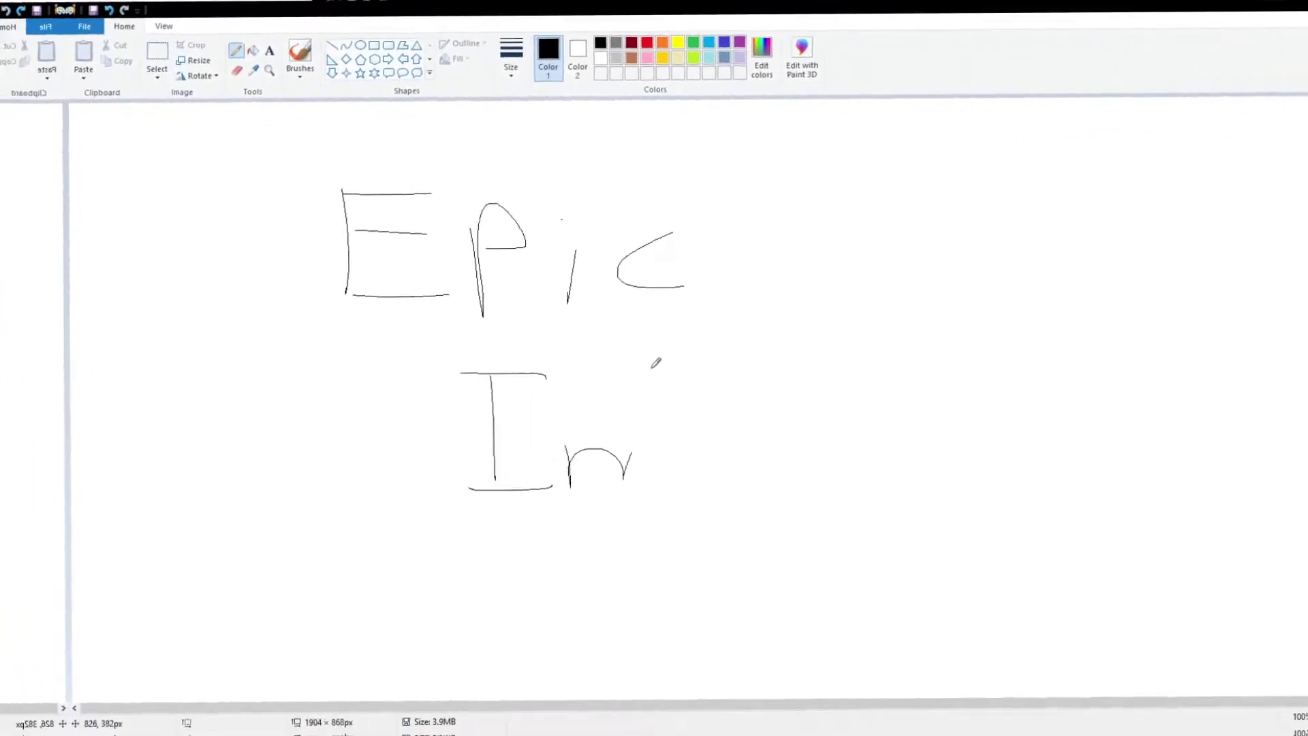
left_click_drag(654, 383, 662, 490)
mouse_move(628, 444)
left_mouse_down()
mouse_move(705, 439)
mouse_move(720, 454)
mouse_move(726, 440)
left_mouse_up()
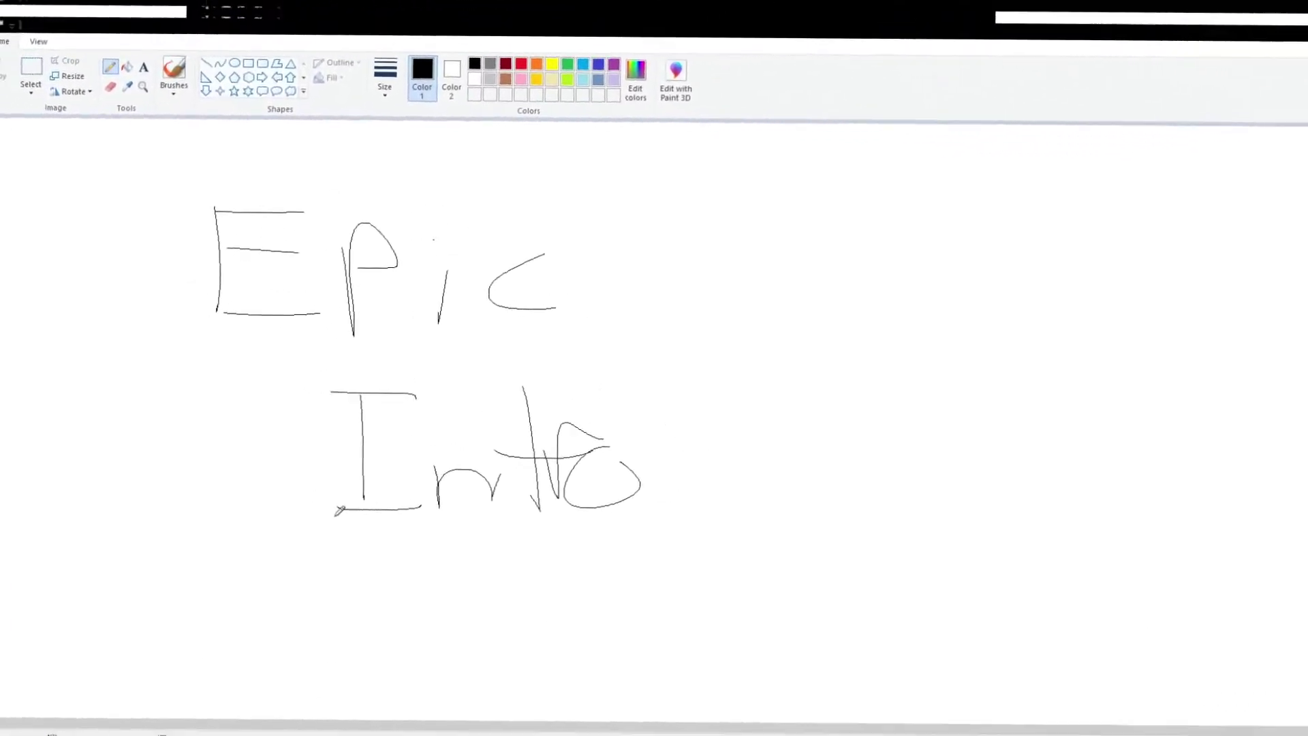
left_click_drag(338, 511, 716, 461)
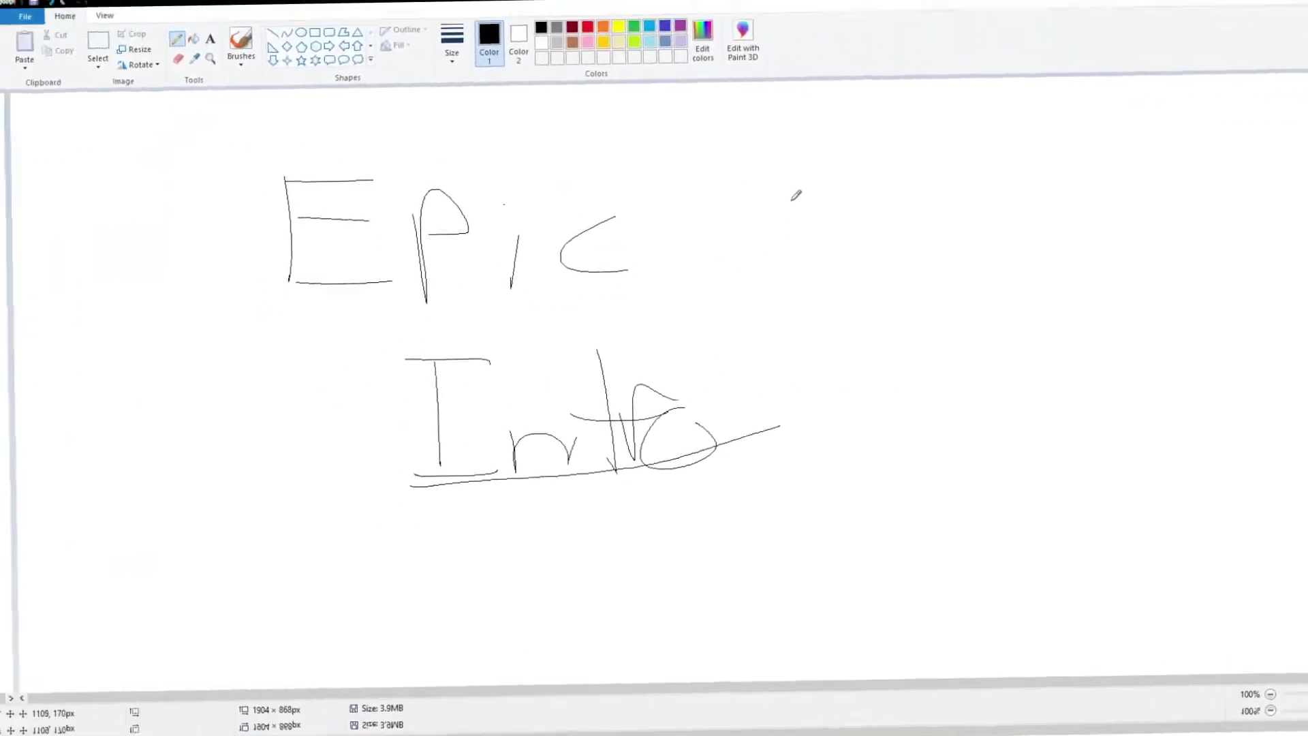
left_click_drag(795, 196, 1072, 164)
mouse_move(900, 184)
left_mouse_down()
mouse_move(899, 245)
mouse_move(950, 294)
mouse_move(880, 311)
left_mouse_up()
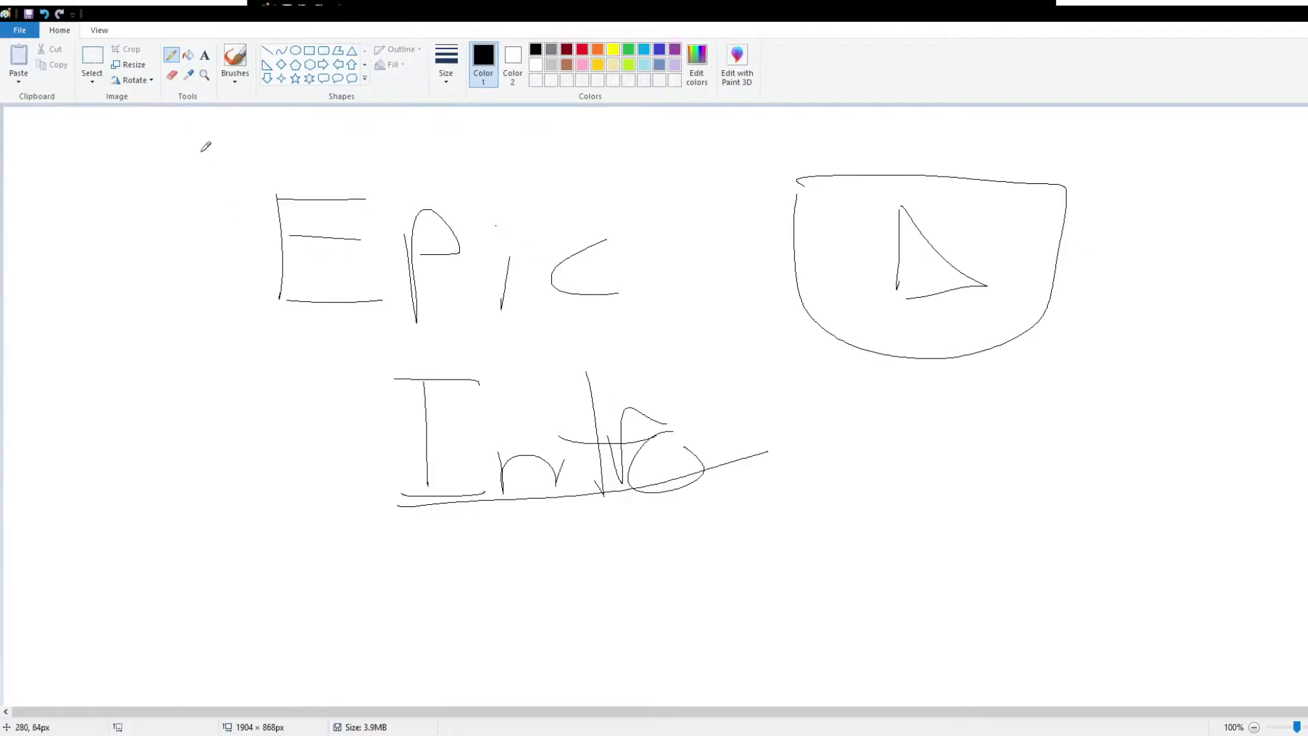
- Select and delete the entire 'Epic Into' sketch and boxed triangle, including a stray stroke
left_click(93, 64)
left_click_drag(114, 139, 1222, 572)
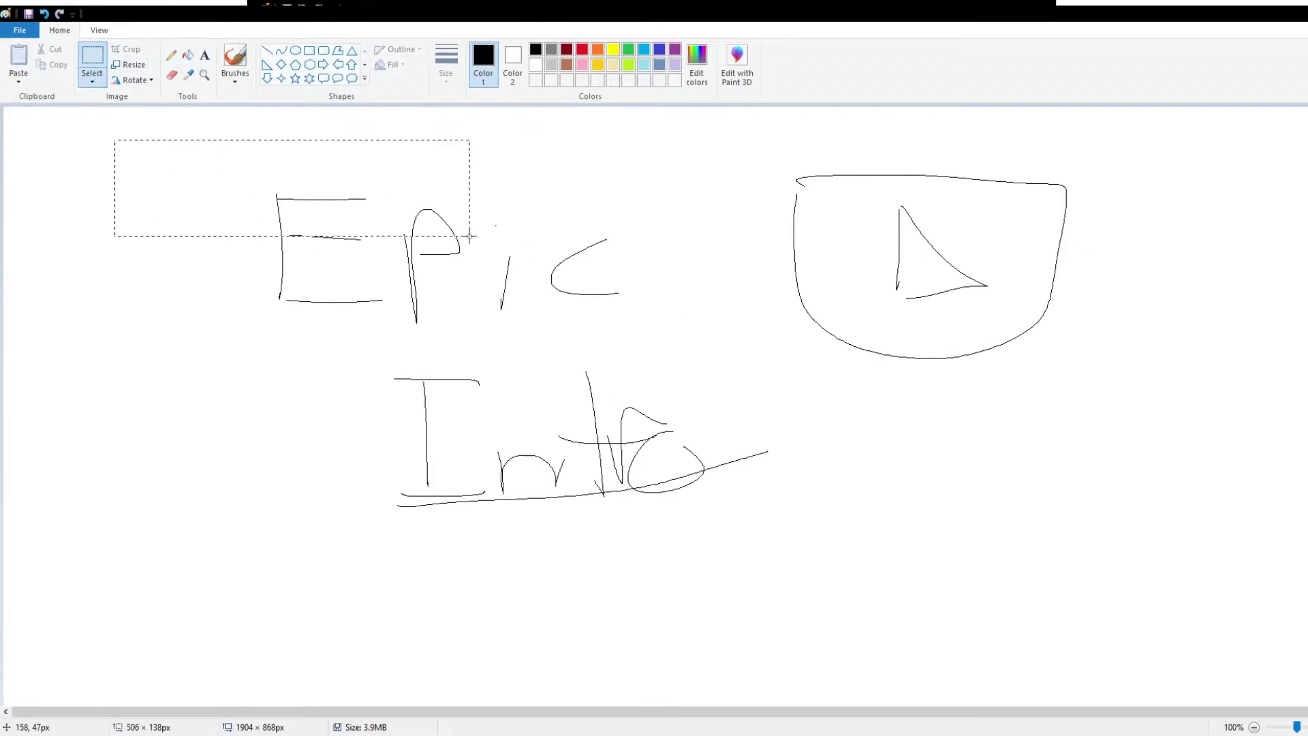
key("Delete")
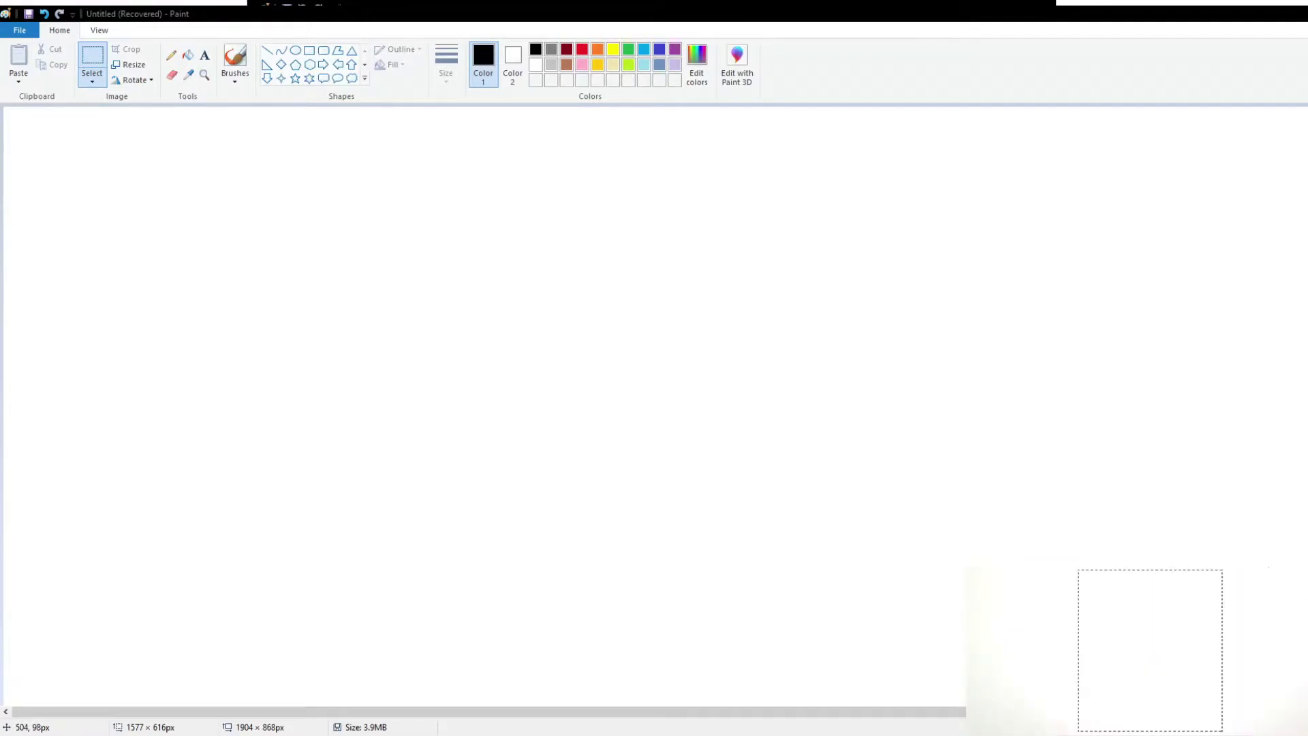
left_click_drag(329, 174, 361, 188)
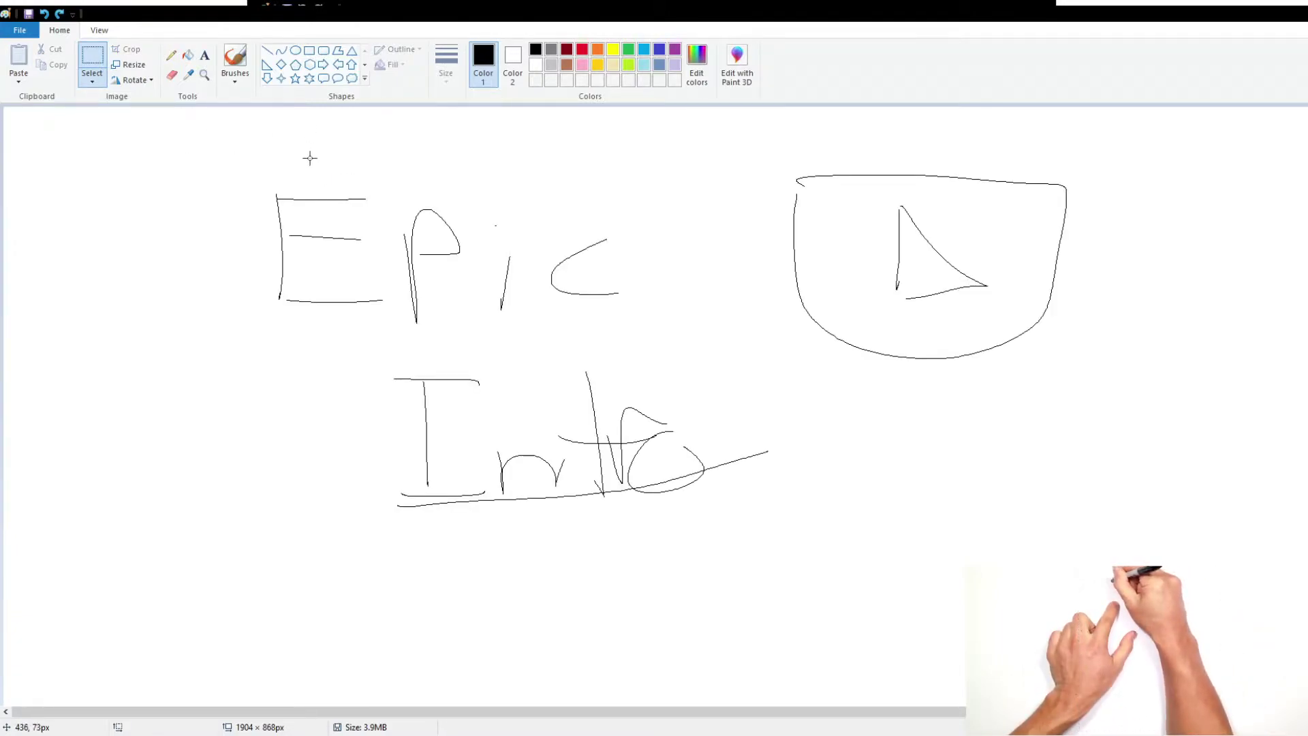
key("ctrl+a")
key("Delete")
left_click(171, 55)
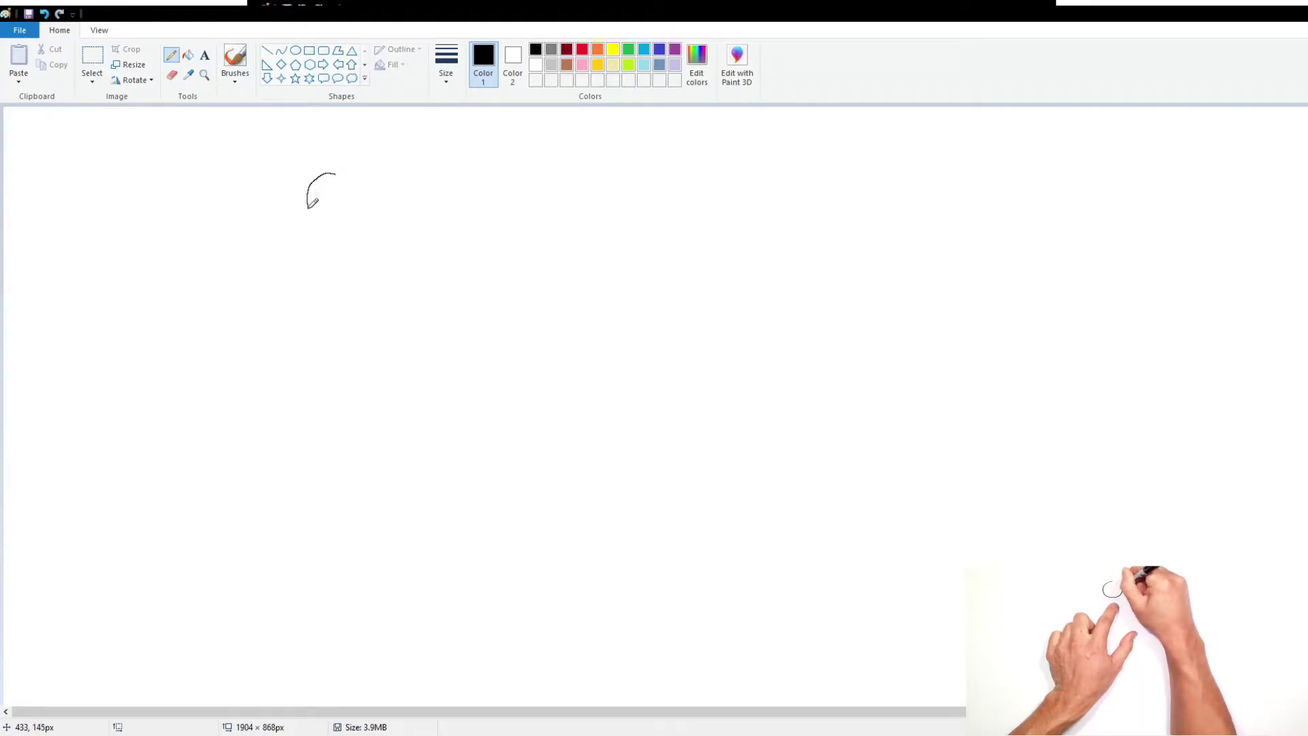
- Draw two overlapping eye circles with a small pupil, undoing the misdrawn strokes
left_click_drag(385, 203, 361, 176)
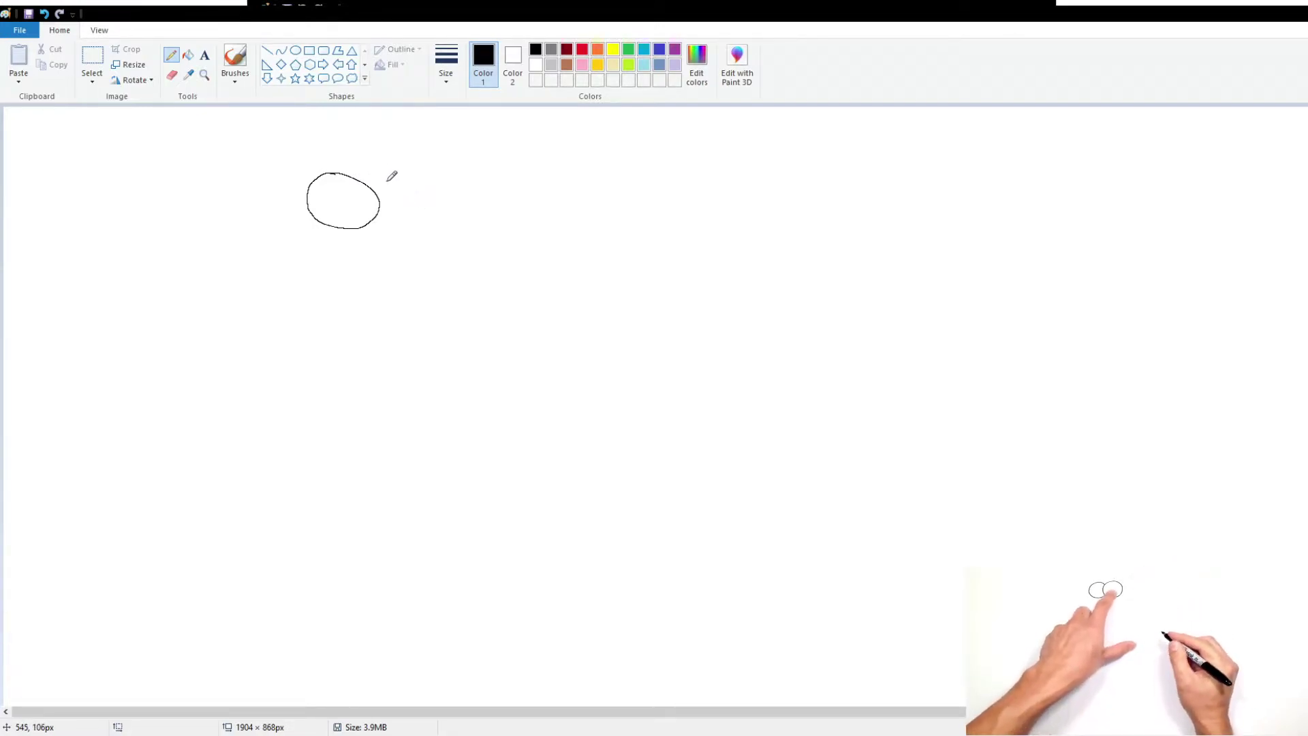
key("ctrl+z")
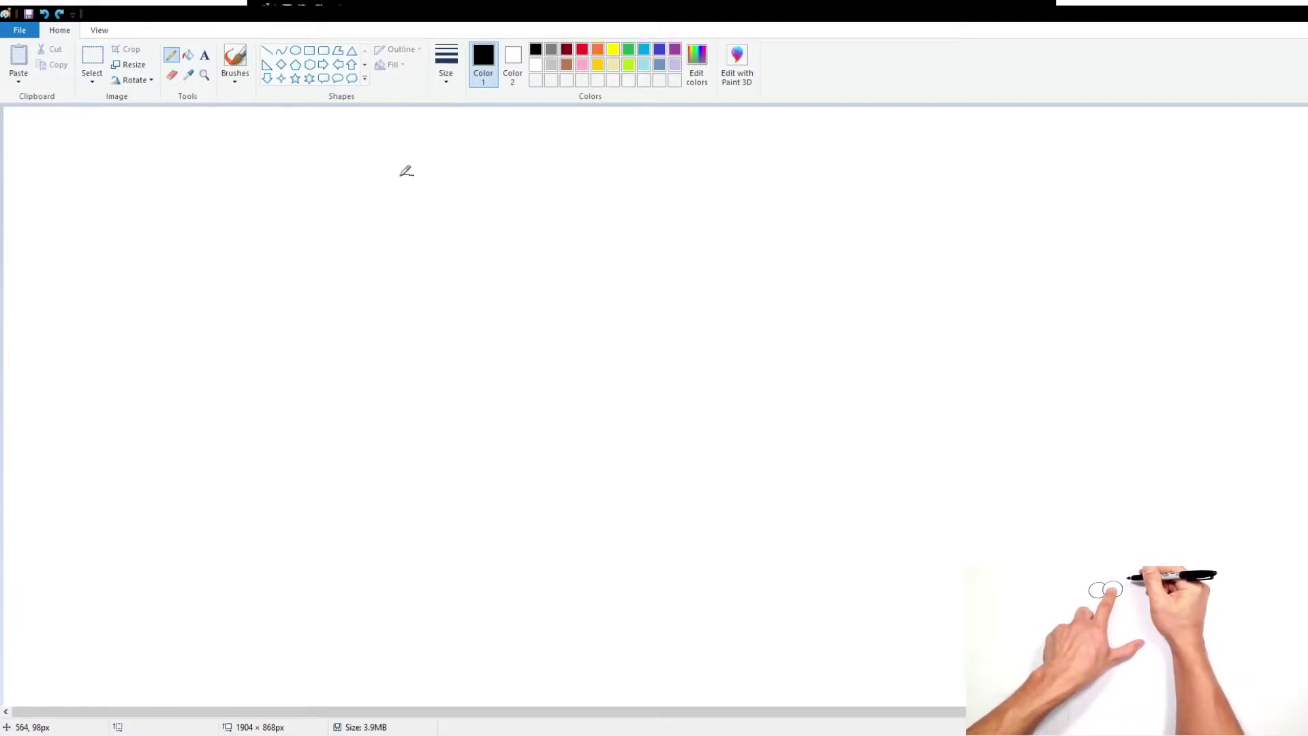
mouse_move(413, 175)
left_mouse_down()
mouse_move(386, 192)
mouse_move(447, 184)
left_mouse_up()
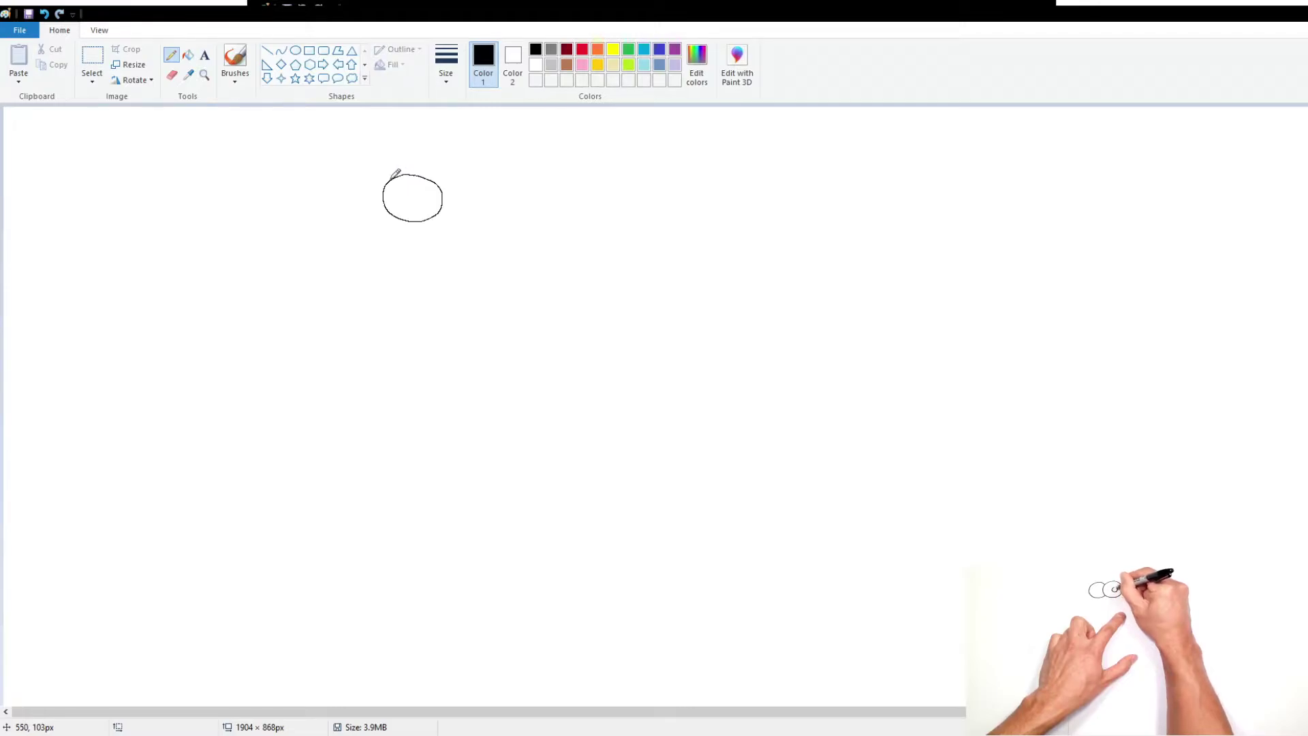
left_click_drag(386, 178, 358, 182)
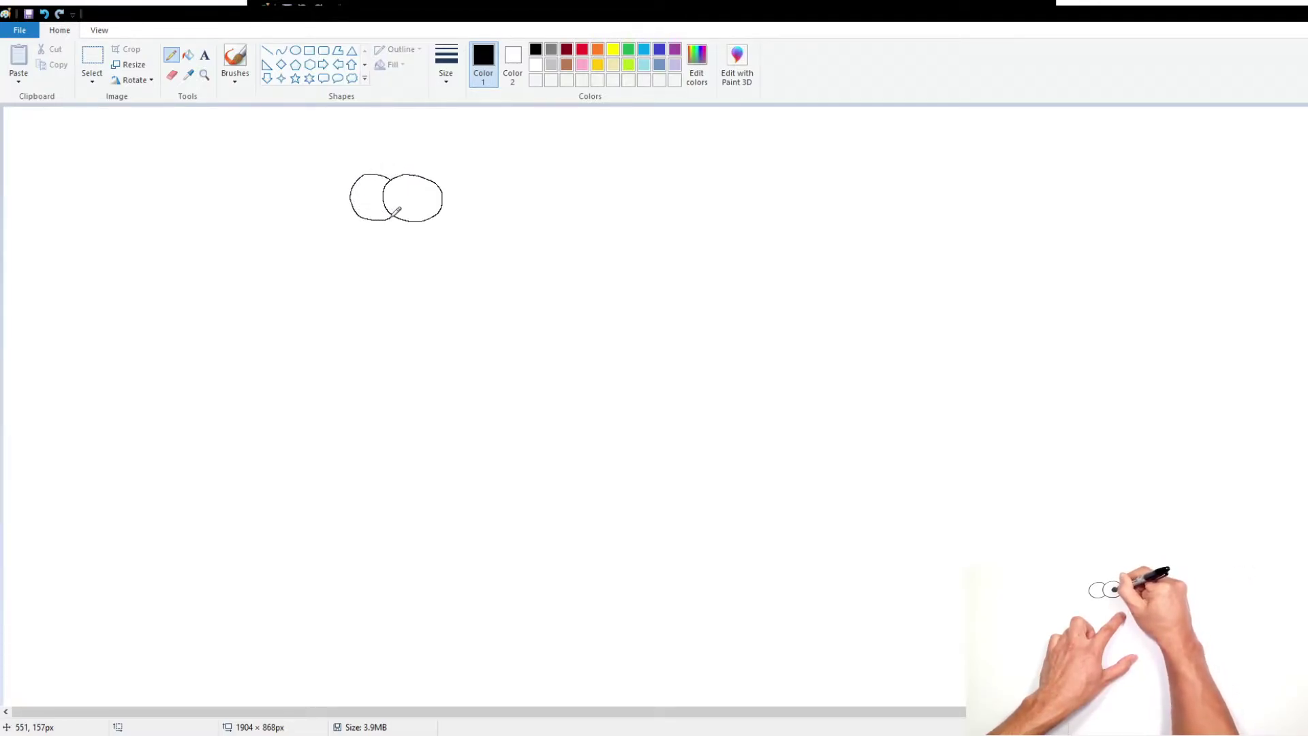
mouse_move(390, 215)
left_mouse_down()
mouse_move(388, 271)
mouse_move(419, 219)
mouse_move(421, 250)
left_mouse_up()
key("ctrl+z")
key("ctrl+z")
key("ctrl+z")
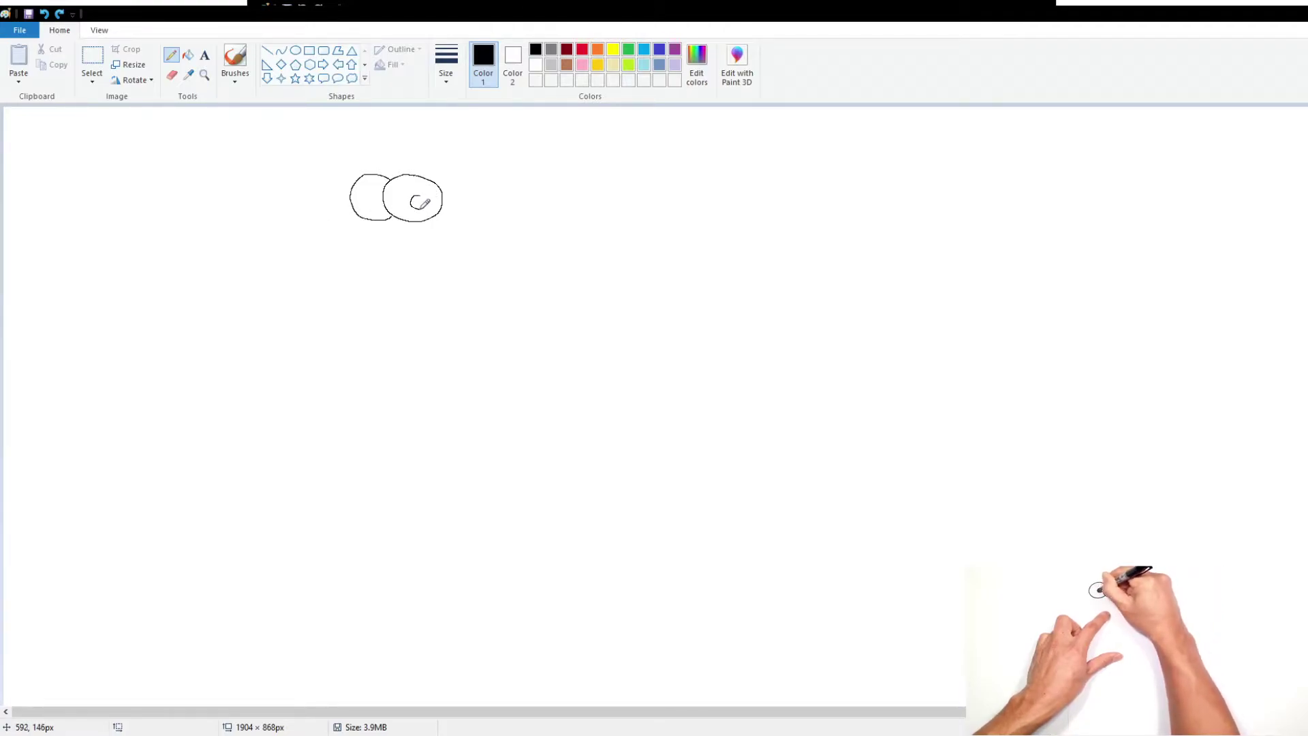
left_click_drag(414, 196, 415, 198)
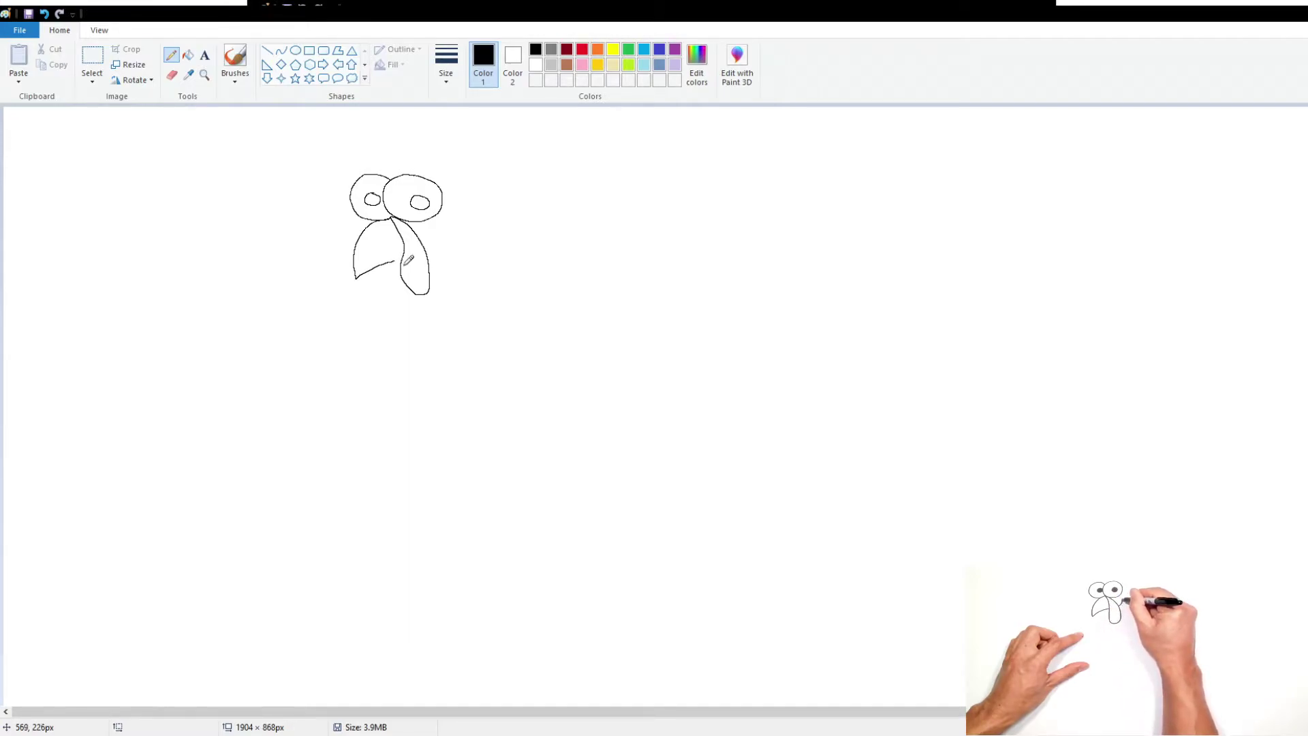
key("ctrl+z")
- Redraw the short beak line and pencil a small smile beside the wattle
left_click_drag(356, 276, 409, 250)
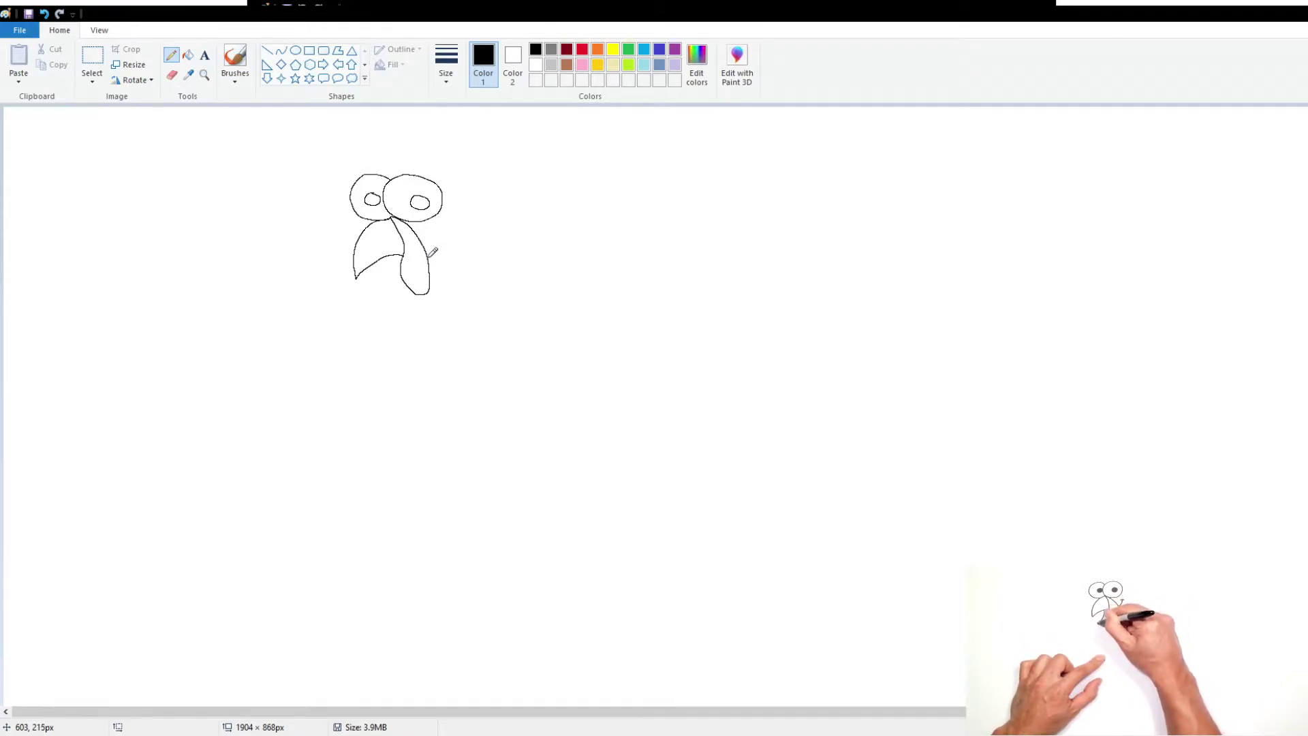
left_click_drag(431, 256, 454, 242)
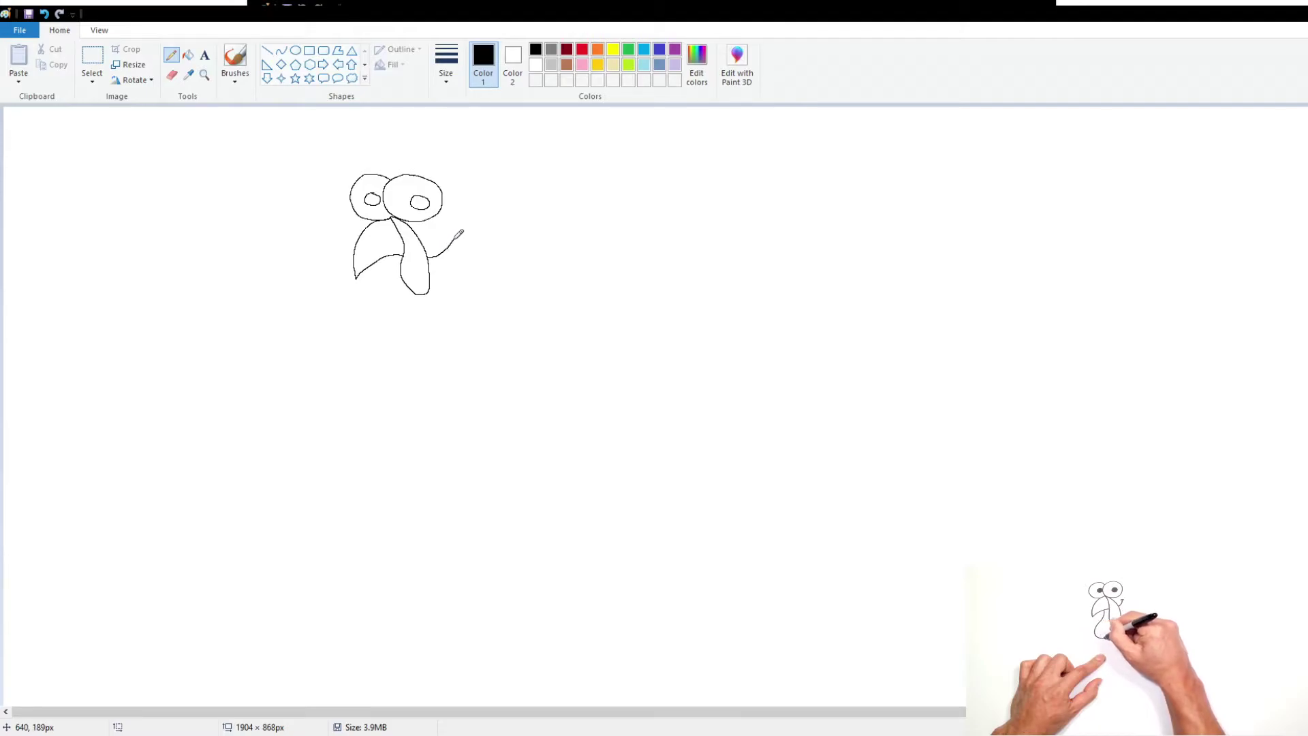
key("ctrl+z")
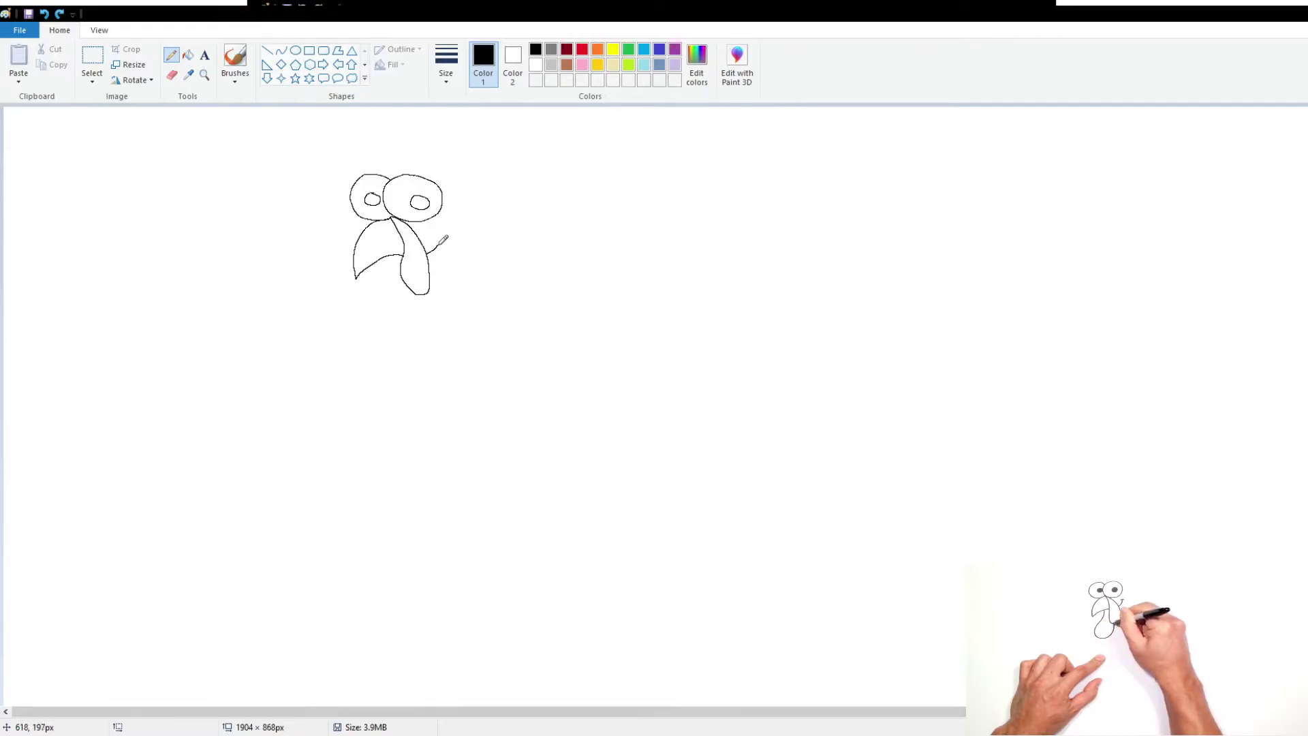
left_click_drag(440, 239, 453, 235)
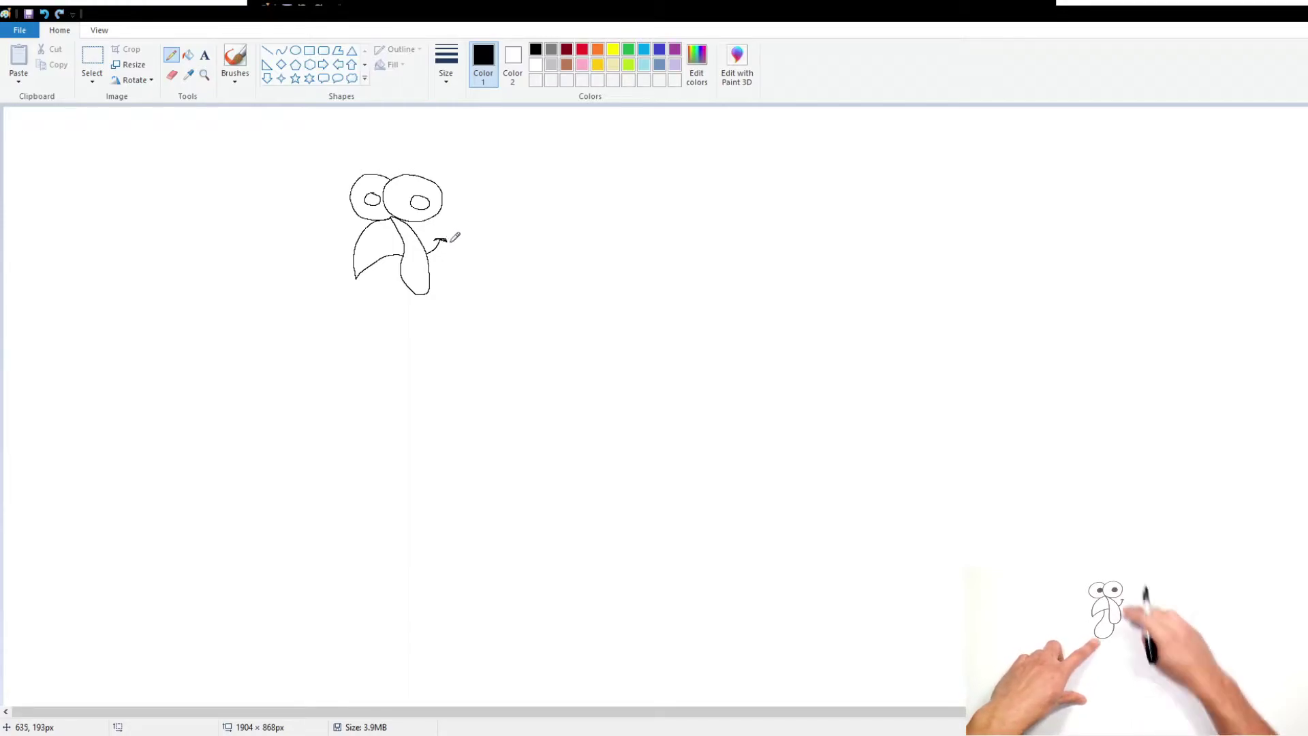
key("ctrl+z")
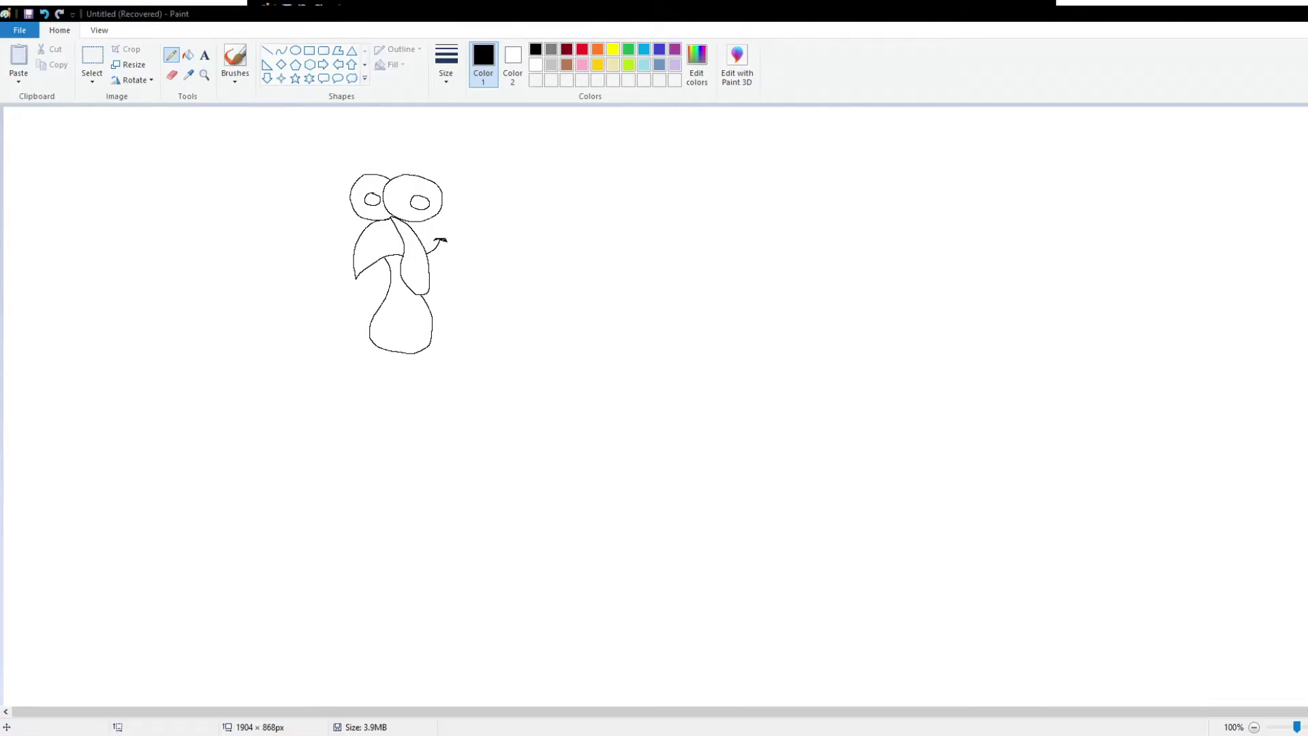
left_click(188, 55)
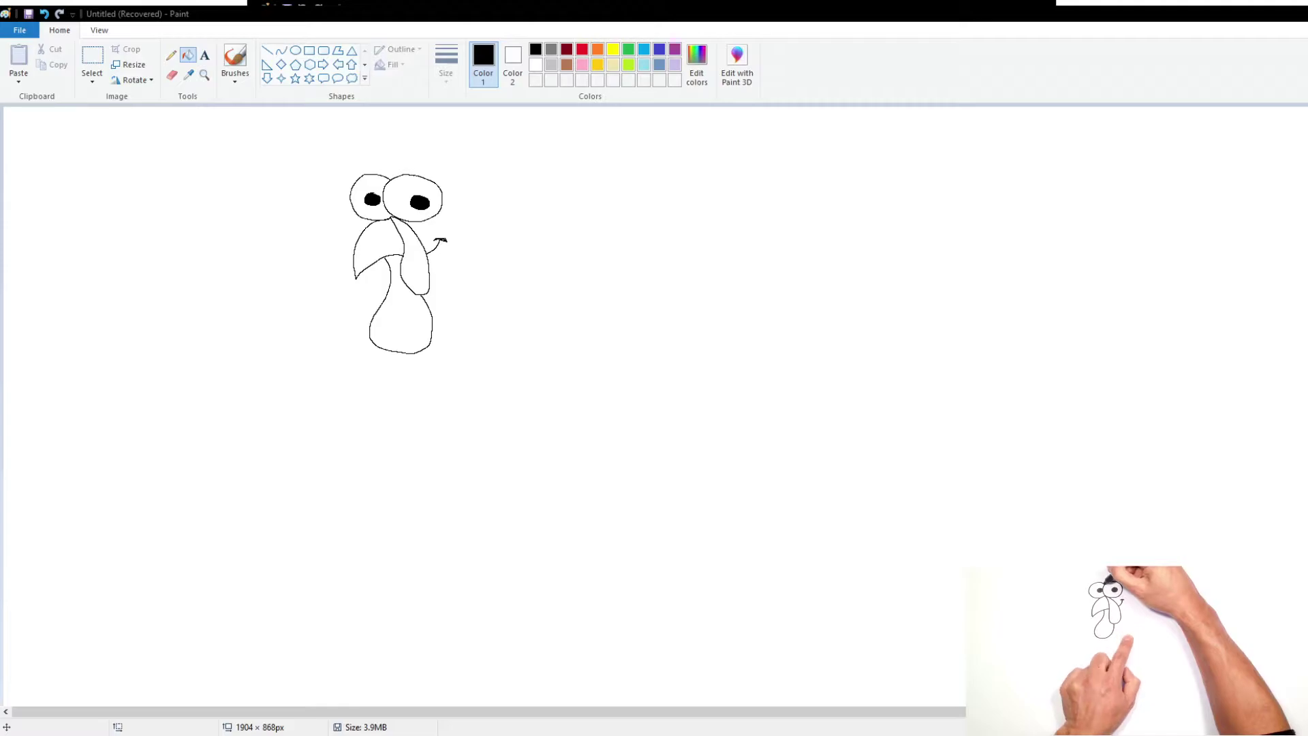
- Arc the head outline over the eyes and run it down the right side
left_click(172, 55)
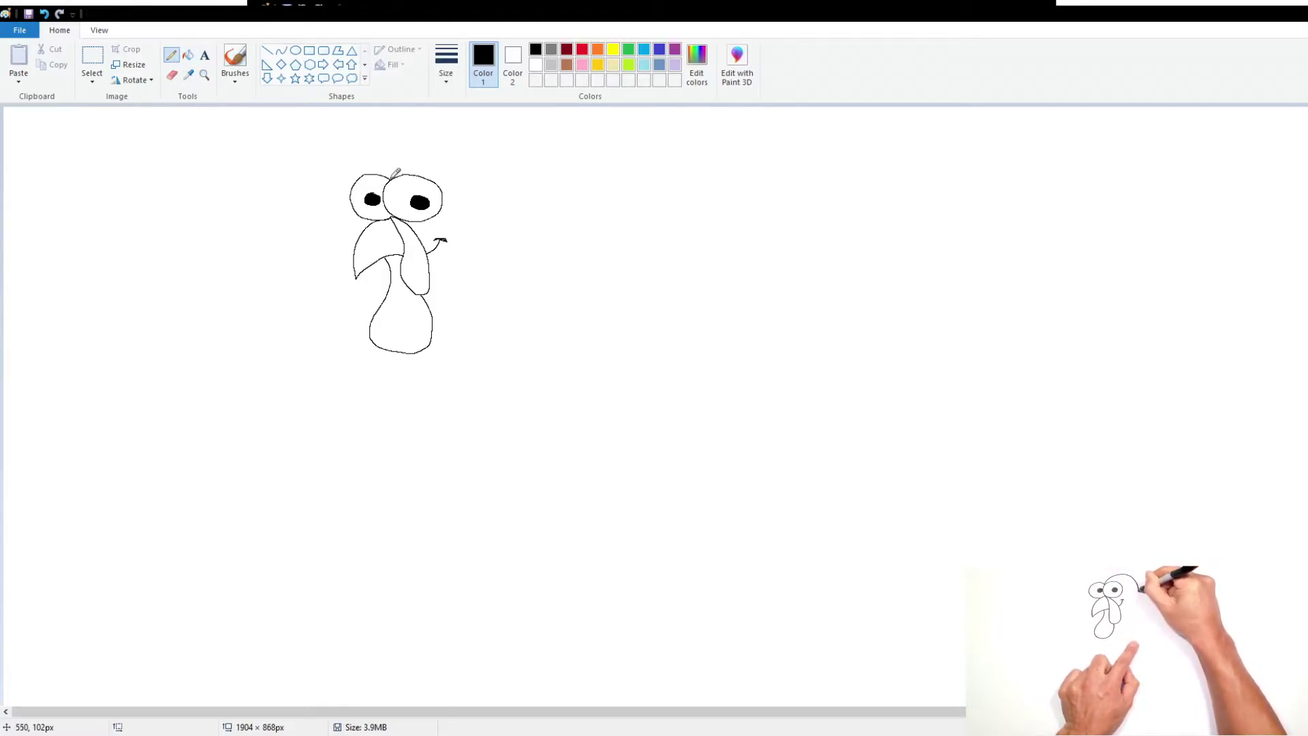
left_click_drag(399, 172, 462, 154)
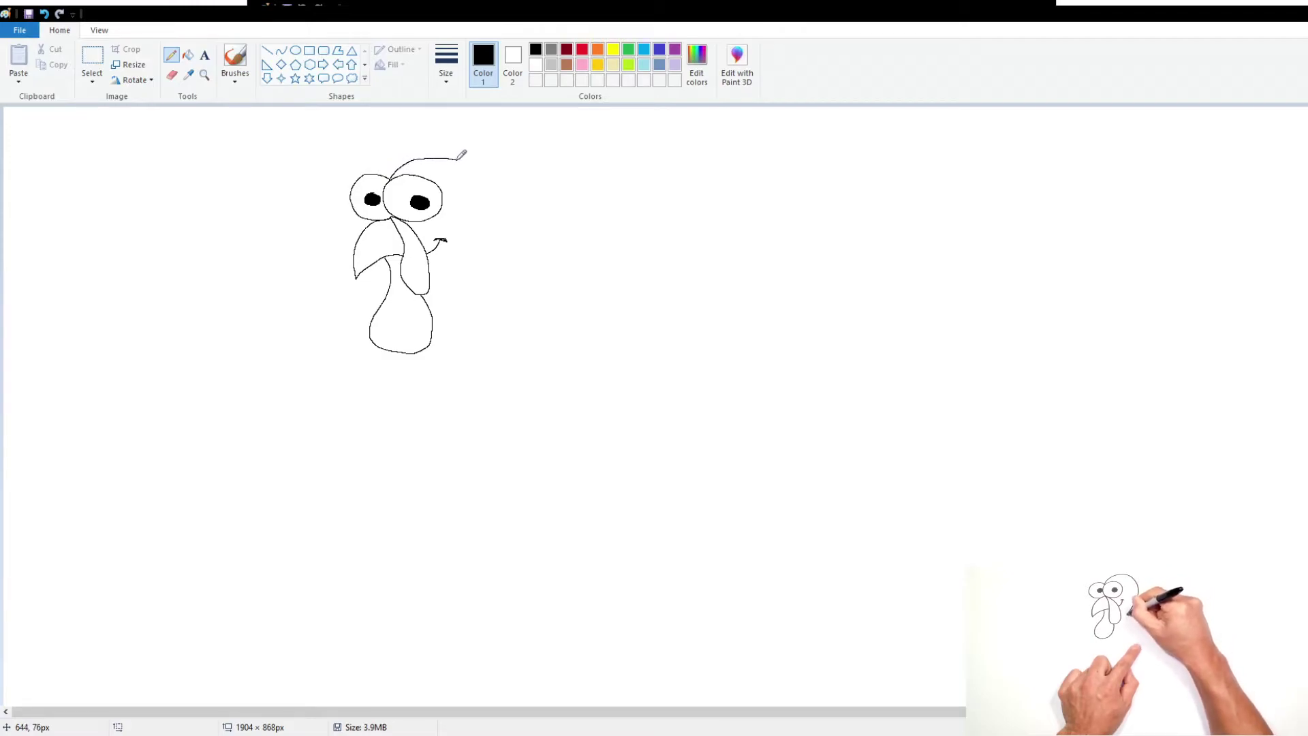
key("ctrl+z")
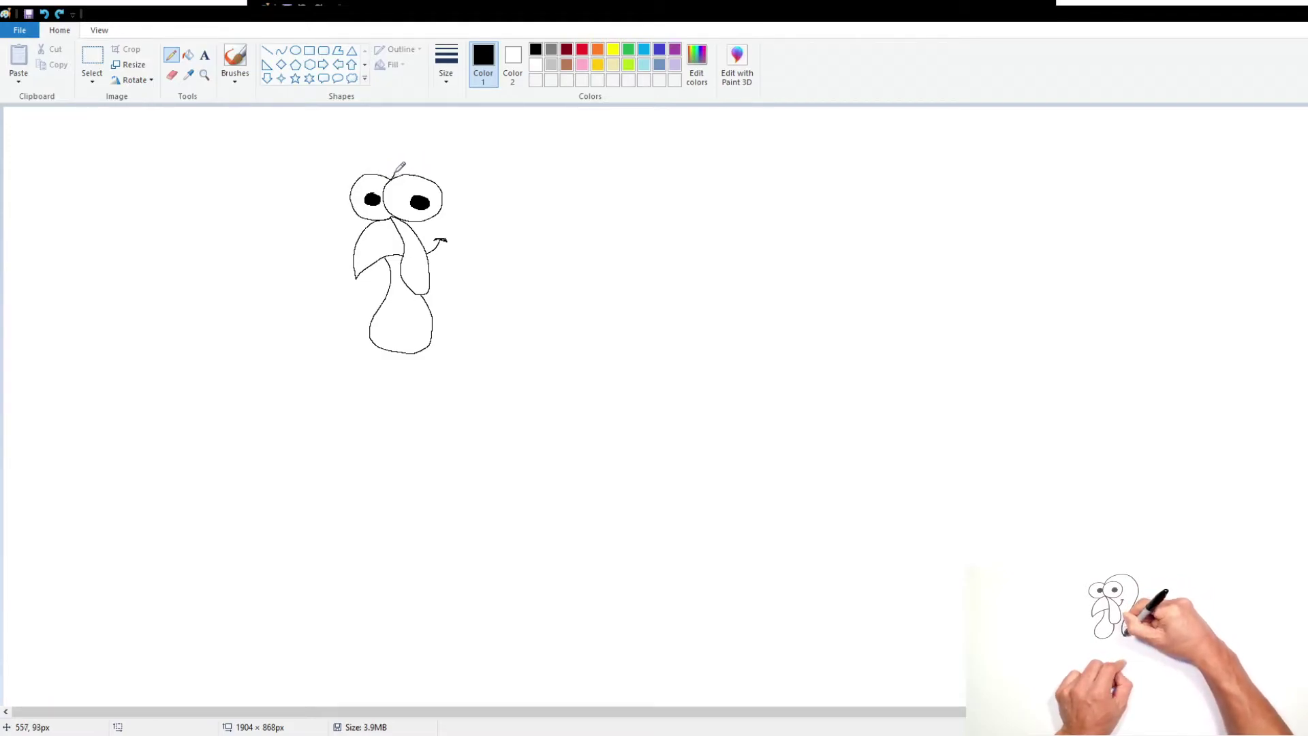
mouse_move(398, 169)
left_mouse_down()
mouse_move(475, 158)
mouse_move(489, 227)
left_mouse_up()
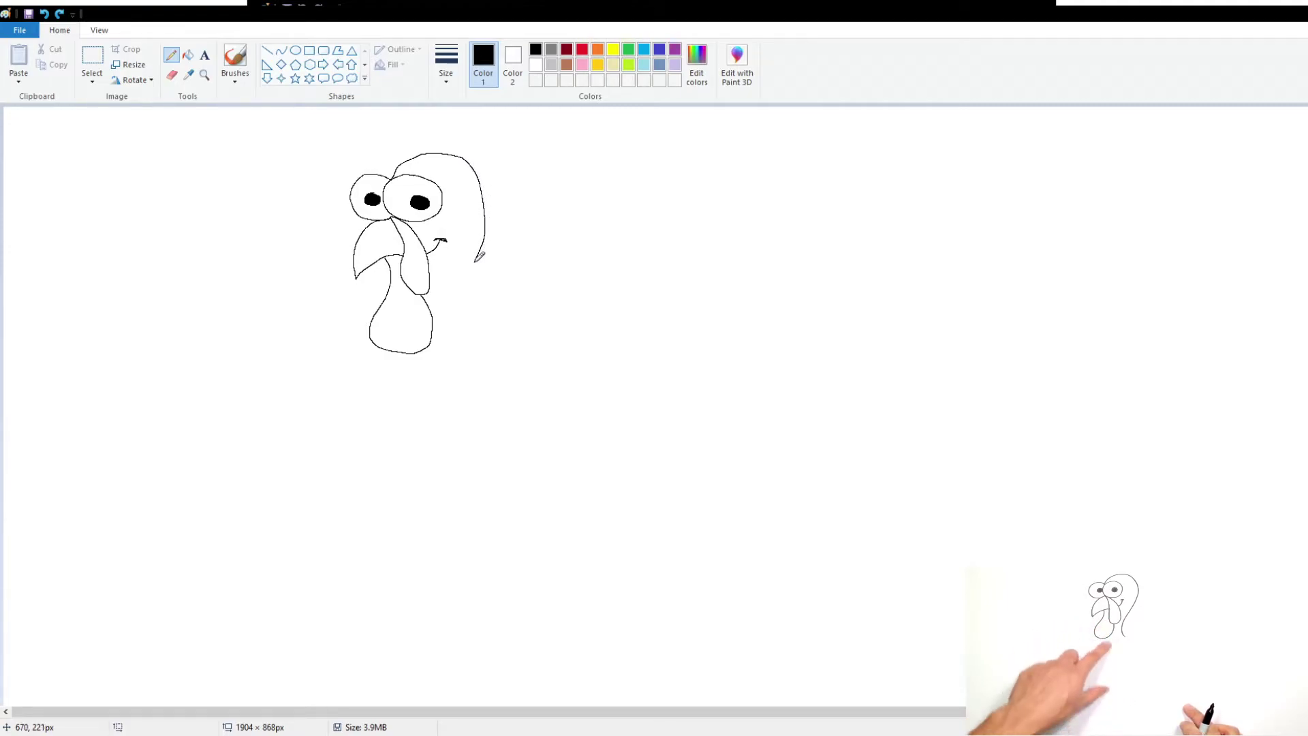
mouse_move(479, 257)
left_mouse_down()
mouse_move(462, 325)
mouse_move(485, 358)
left_mouse_up()
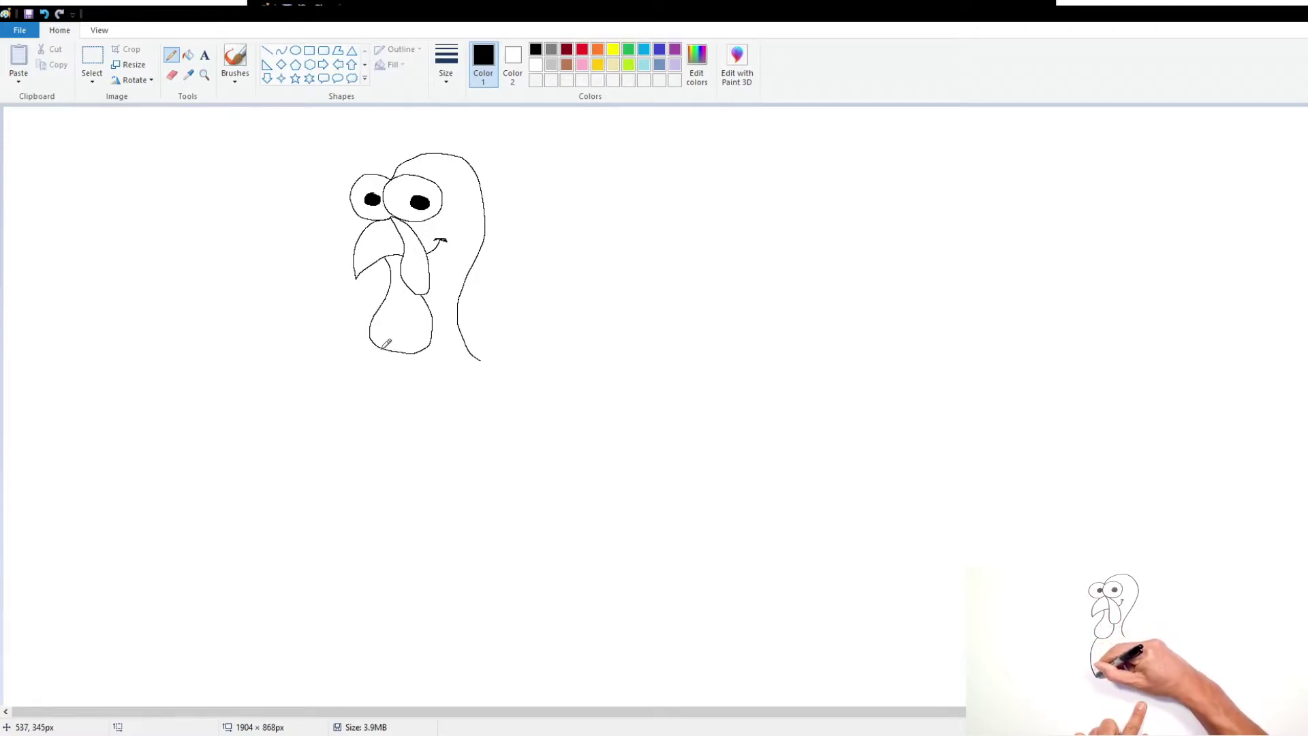
- Draw the body curve from neck to a bottom dip and extend the back line
mouse_move(376, 354)
left_mouse_down()
mouse_move(407, 498)
mouse_move(518, 529)
left_mouse_up()
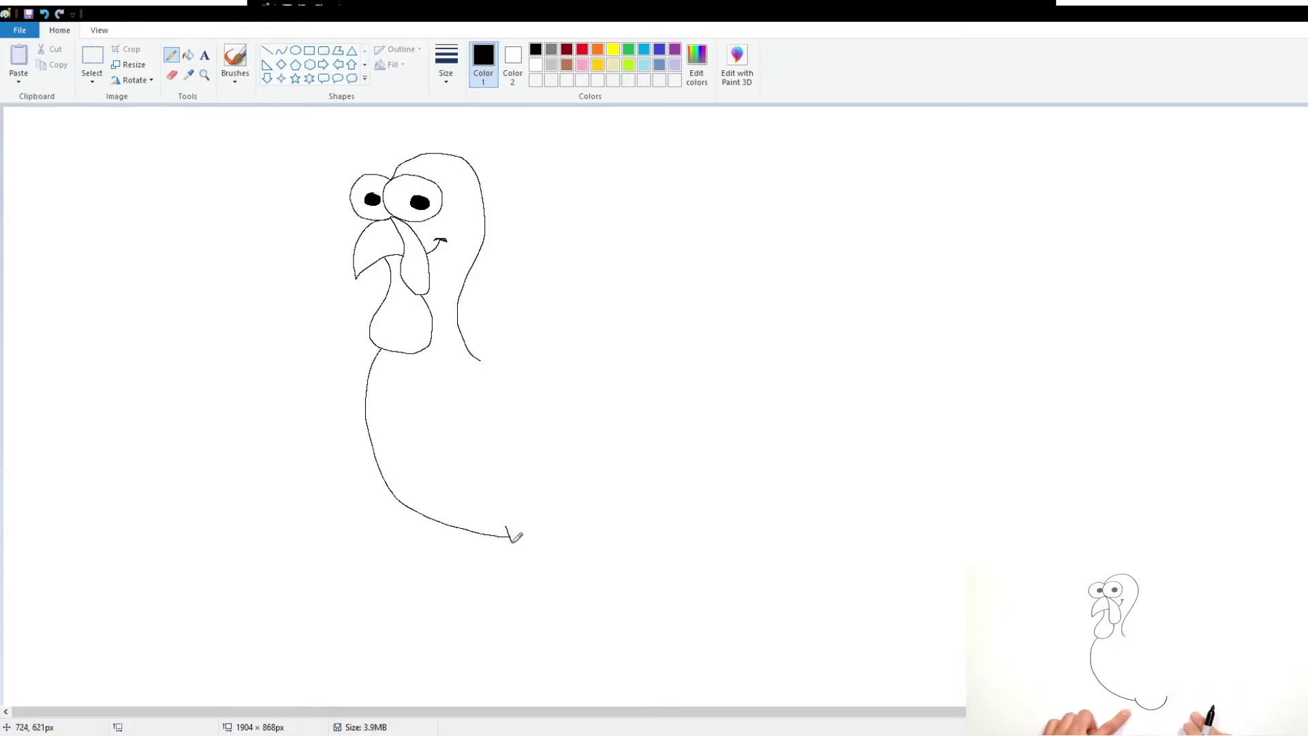
left_click_drag(510, 532, 592, 531)
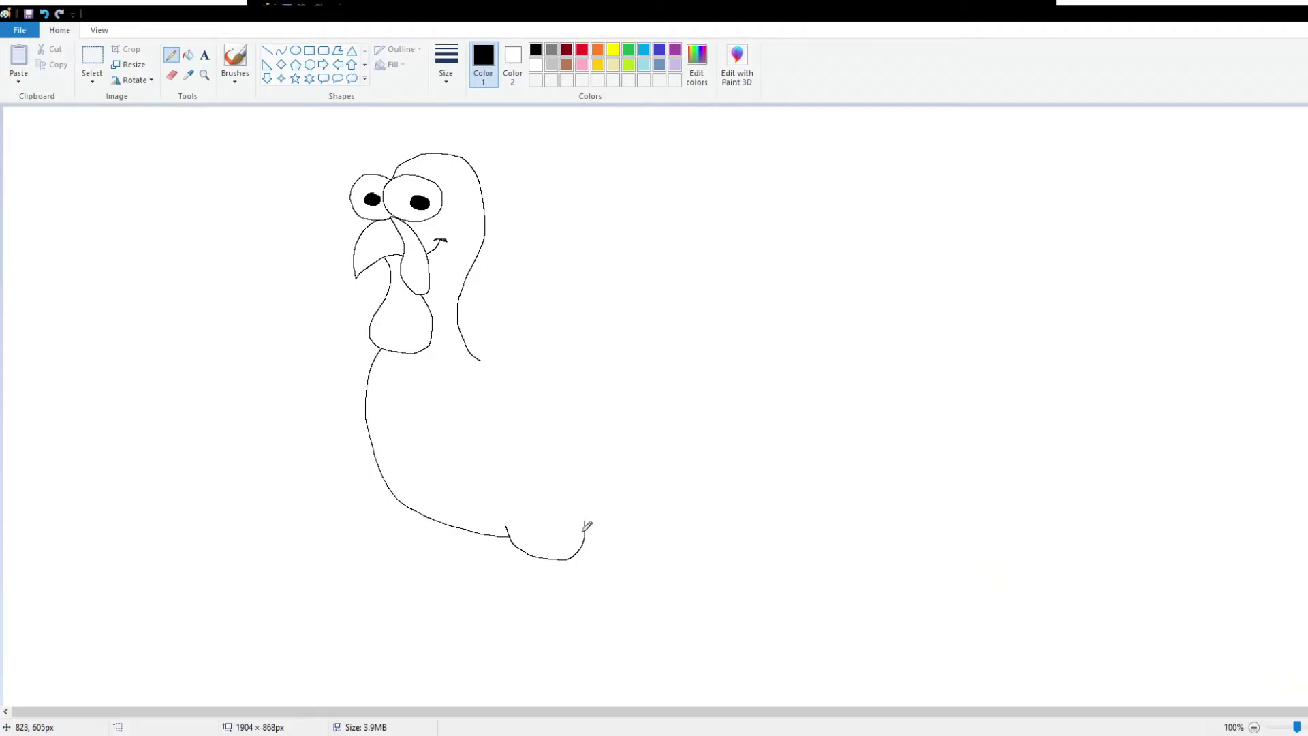
left_click_drag(585, 530, 584, 515)
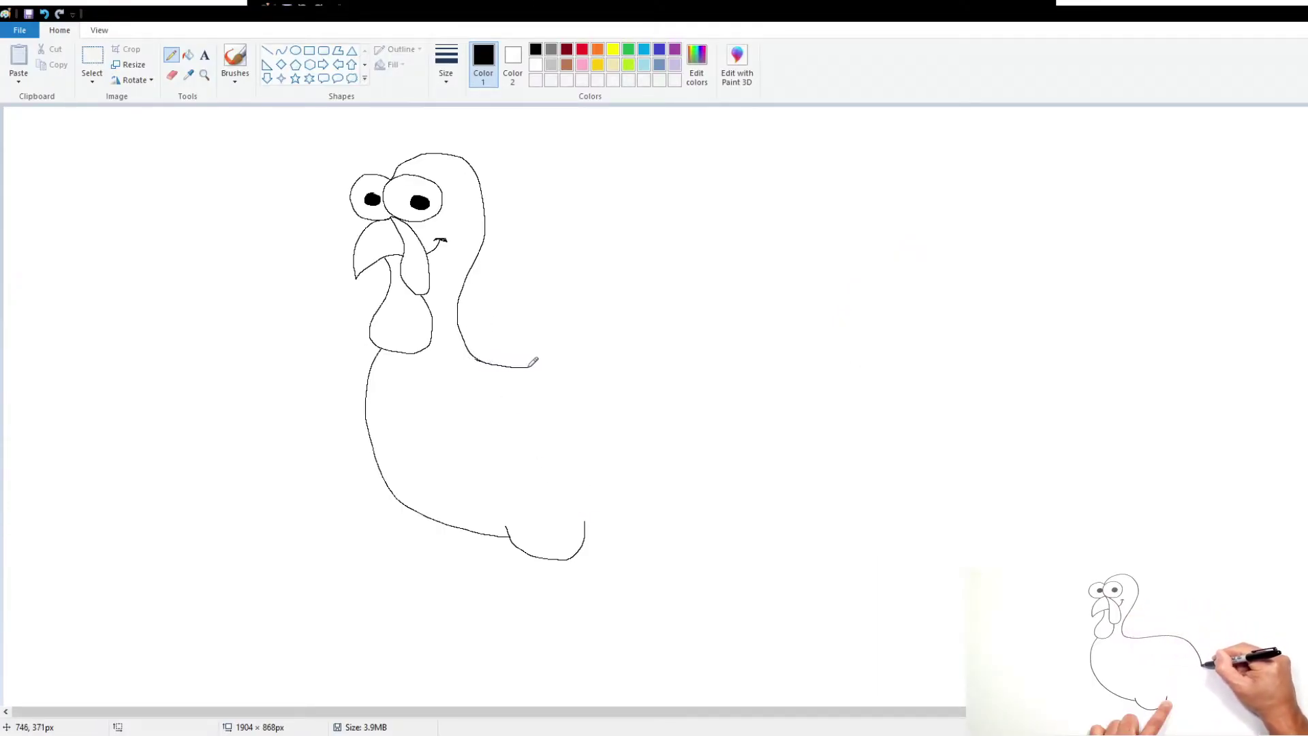
mouse_move(479, 354)
left_mouse_down()
mouse_move(557, 359)
mouse_move(758, 290)
mouse_move(703, 539)
mouse_move(585, 550)
left_mouse_up()
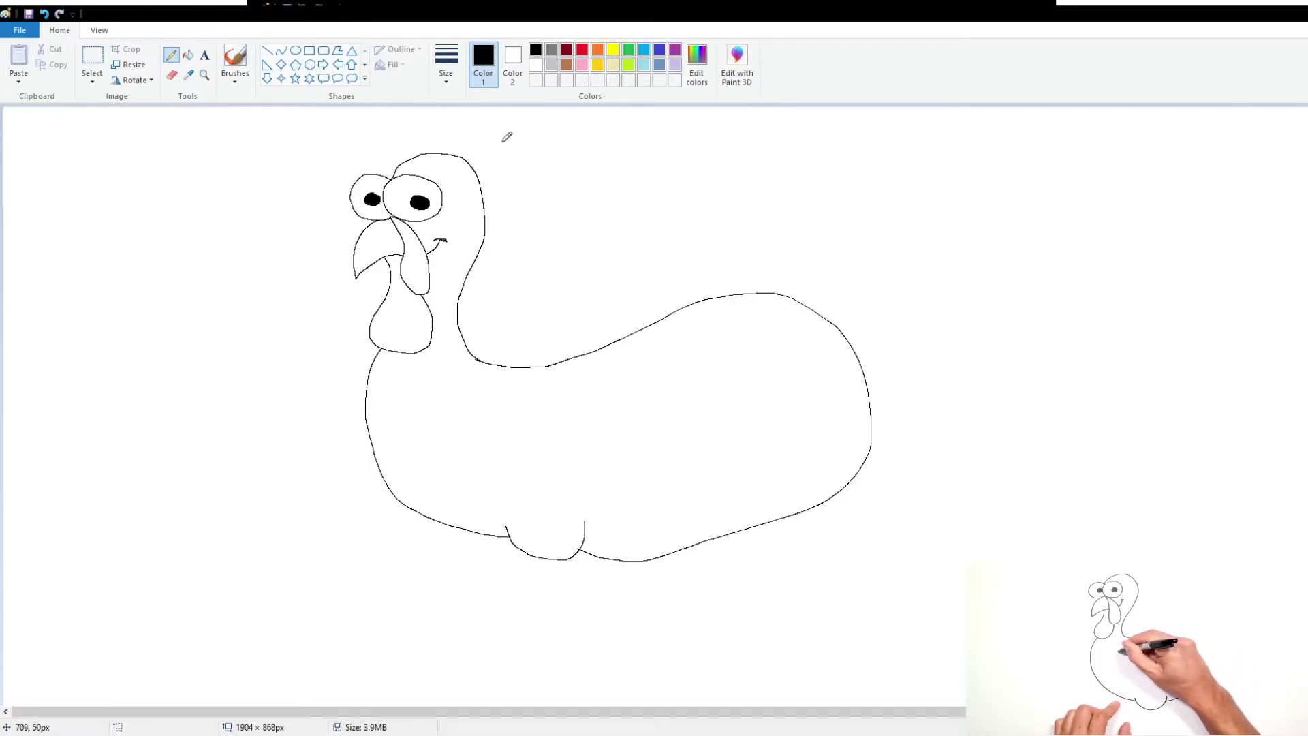
left_click(174, 78)
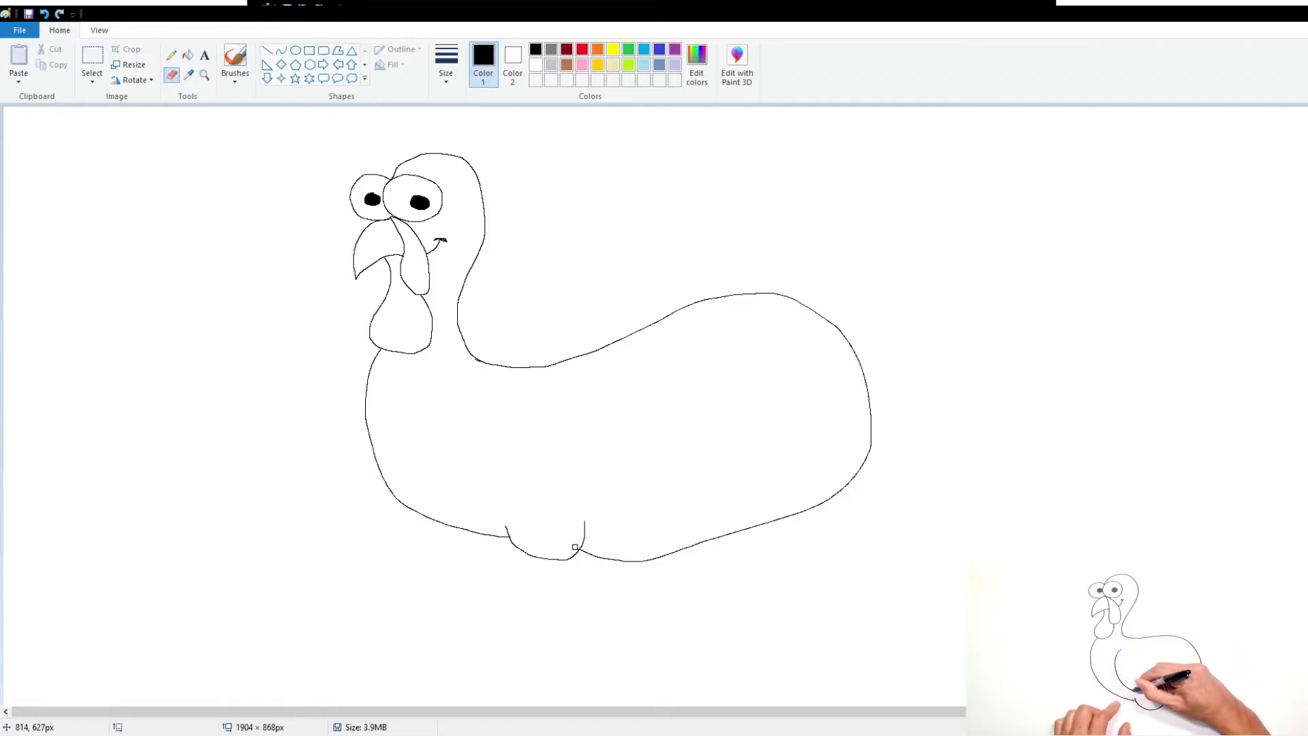
left_click(174, 54)
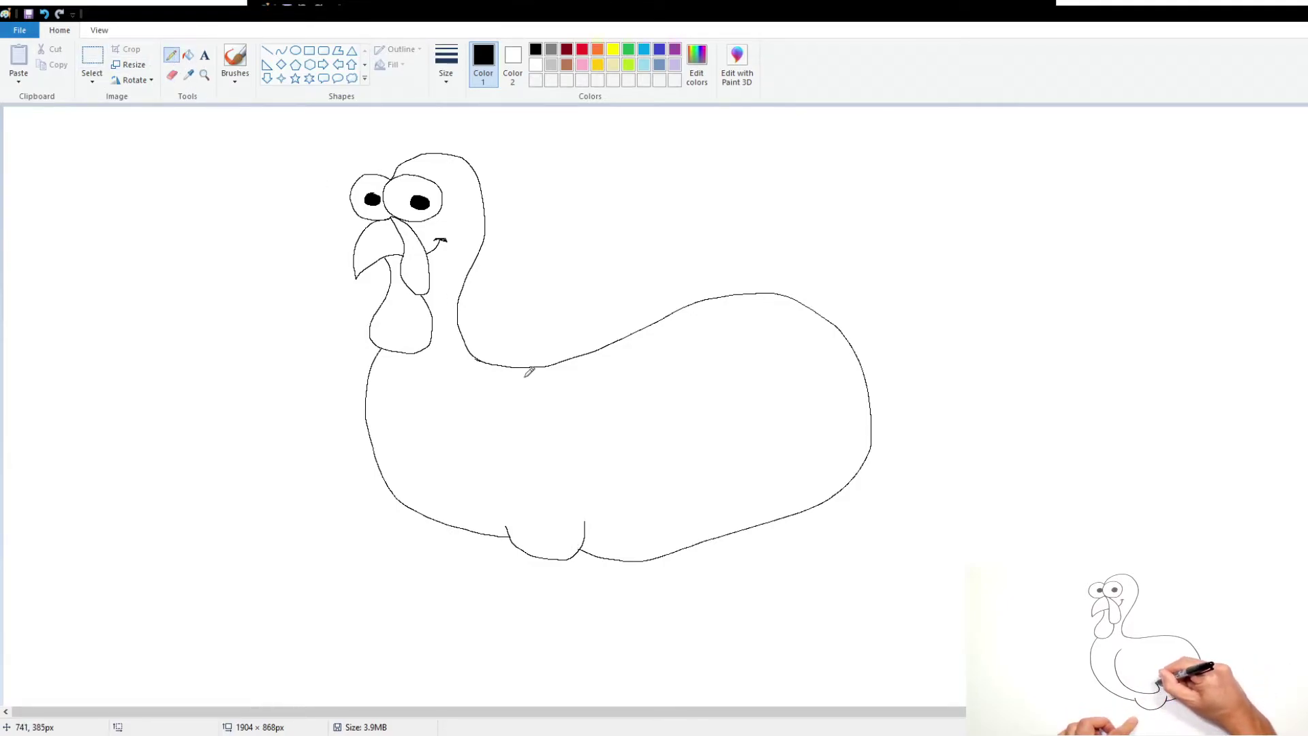
- Outline the wing with three feather arcs, add neck scallops, and begin the foot
mouse_move(508, 379)
left_mouse_down()
mouse_move(496, 400)
mouse_move(605, 494)
left_mouse_up()
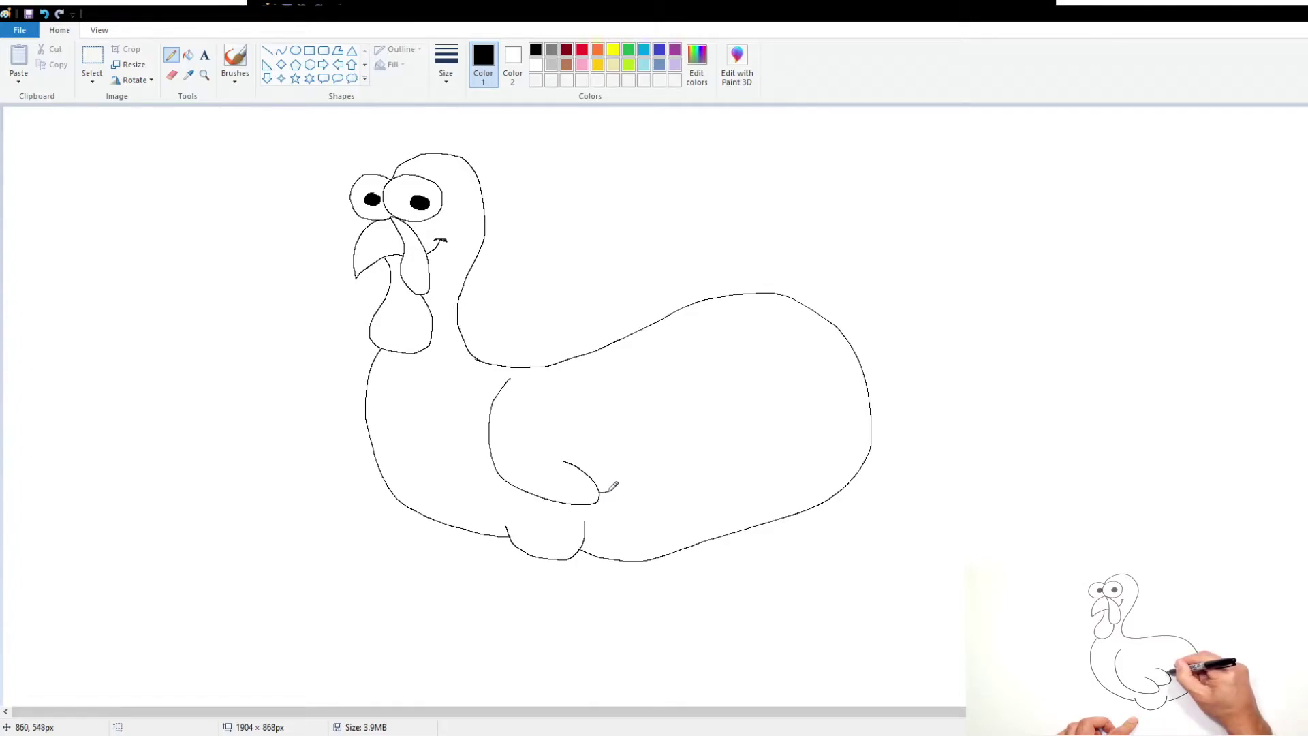
left_click_drag(628, 466, 598, 442)
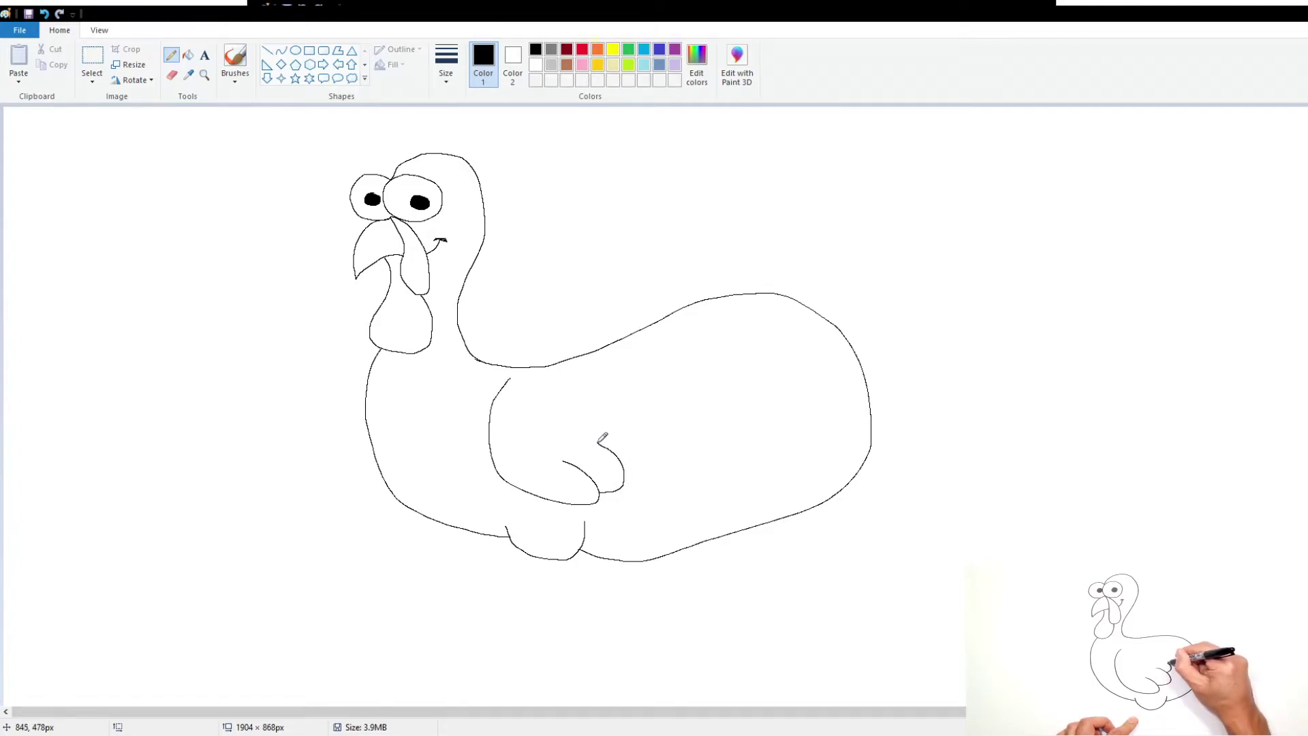
mouse_move(628, 468)
left_mouse_down()
mouse_move(618, 419)
mouse_move(594, 417)
left_mouse_up()
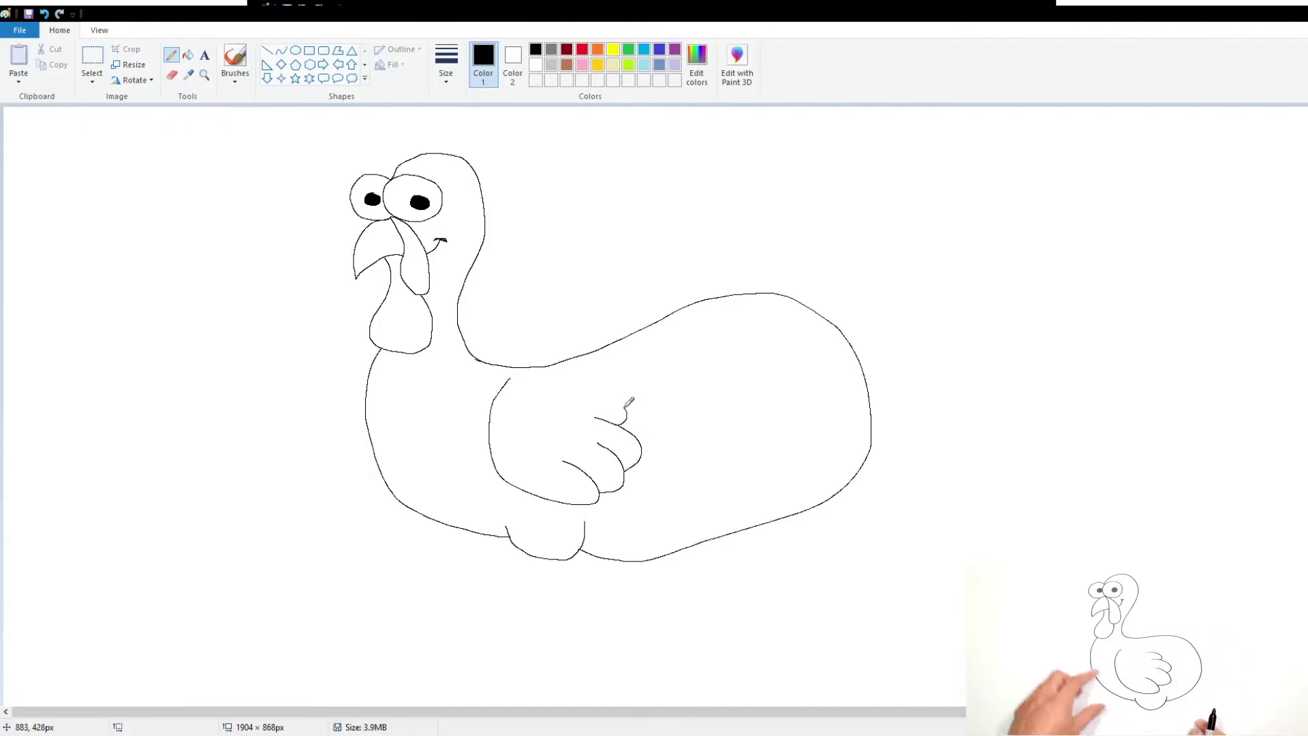
left_click_drag(624, 419, 577, 381)
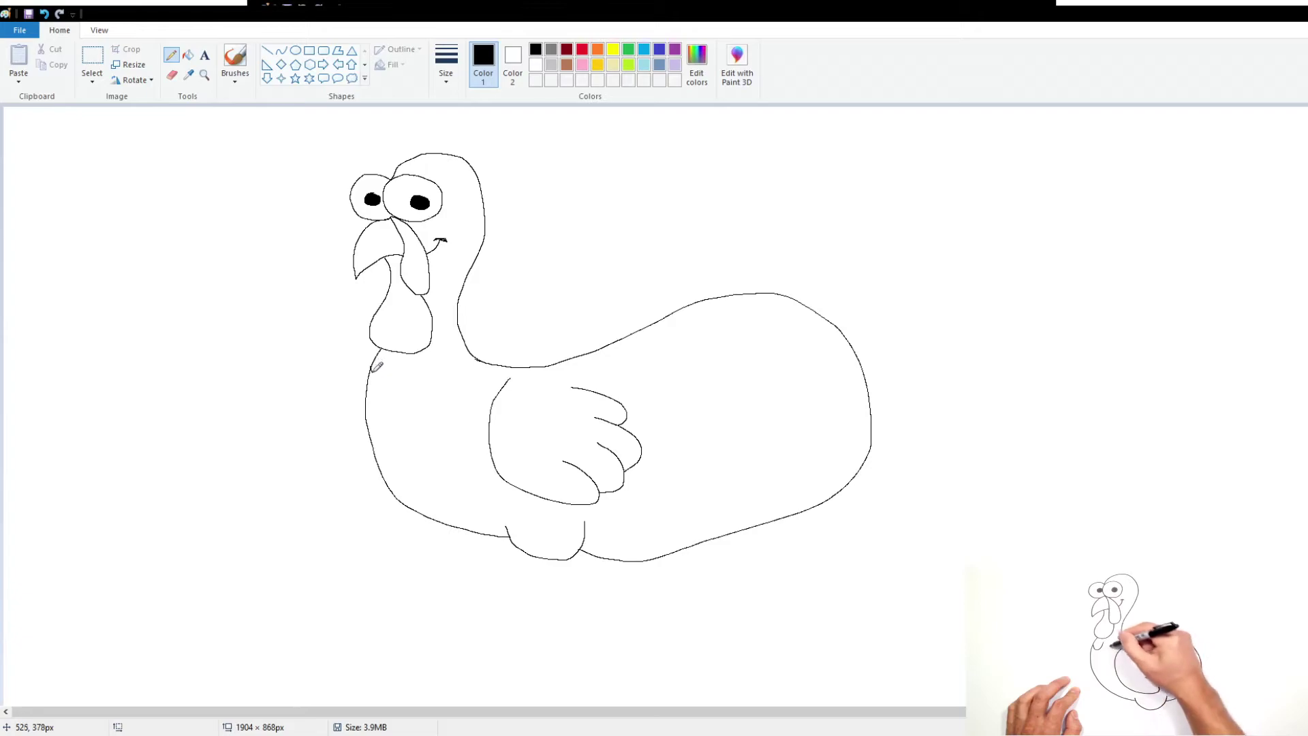
mouse_move(375, 360)
left_mouse_down()
mouse_move(411, 376)
mouse_move(431, 360)
mouse_move(446, 371)
mouse_move(452, 353)
left_mouse_up()
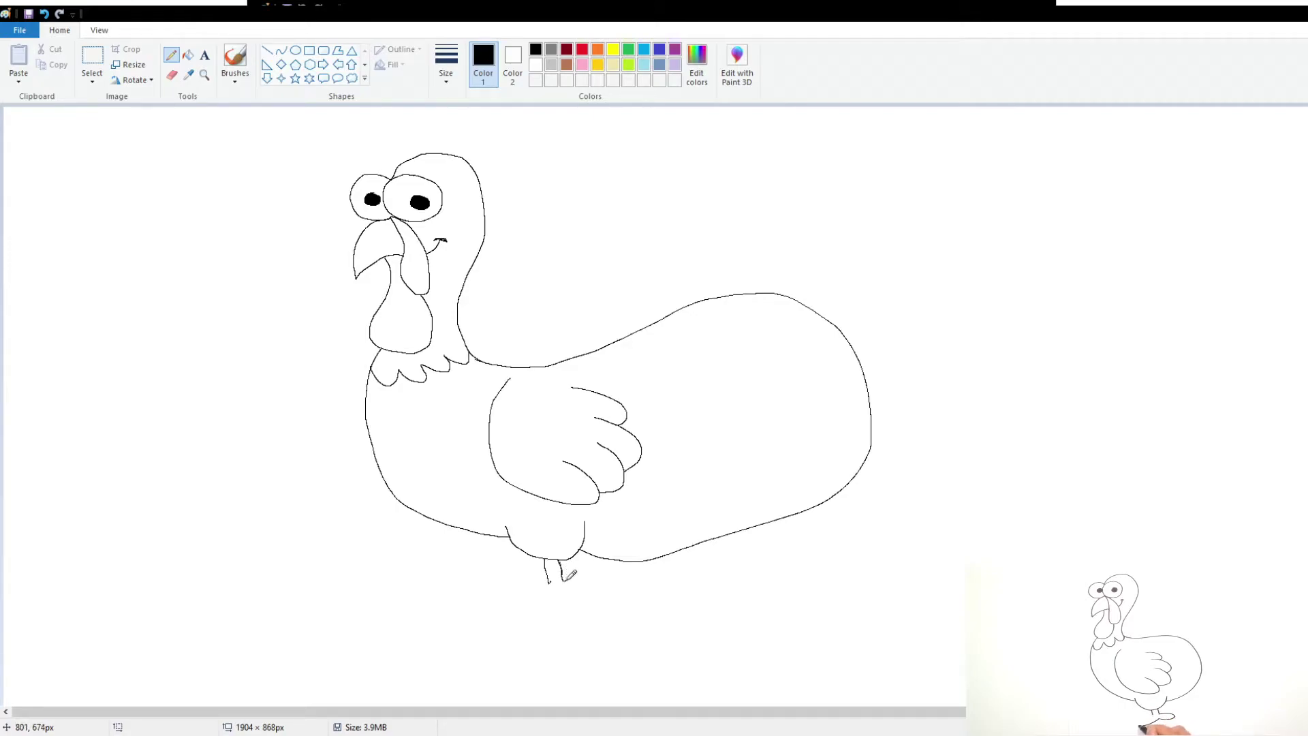
left_click_drag(570, 575, 589, 571)
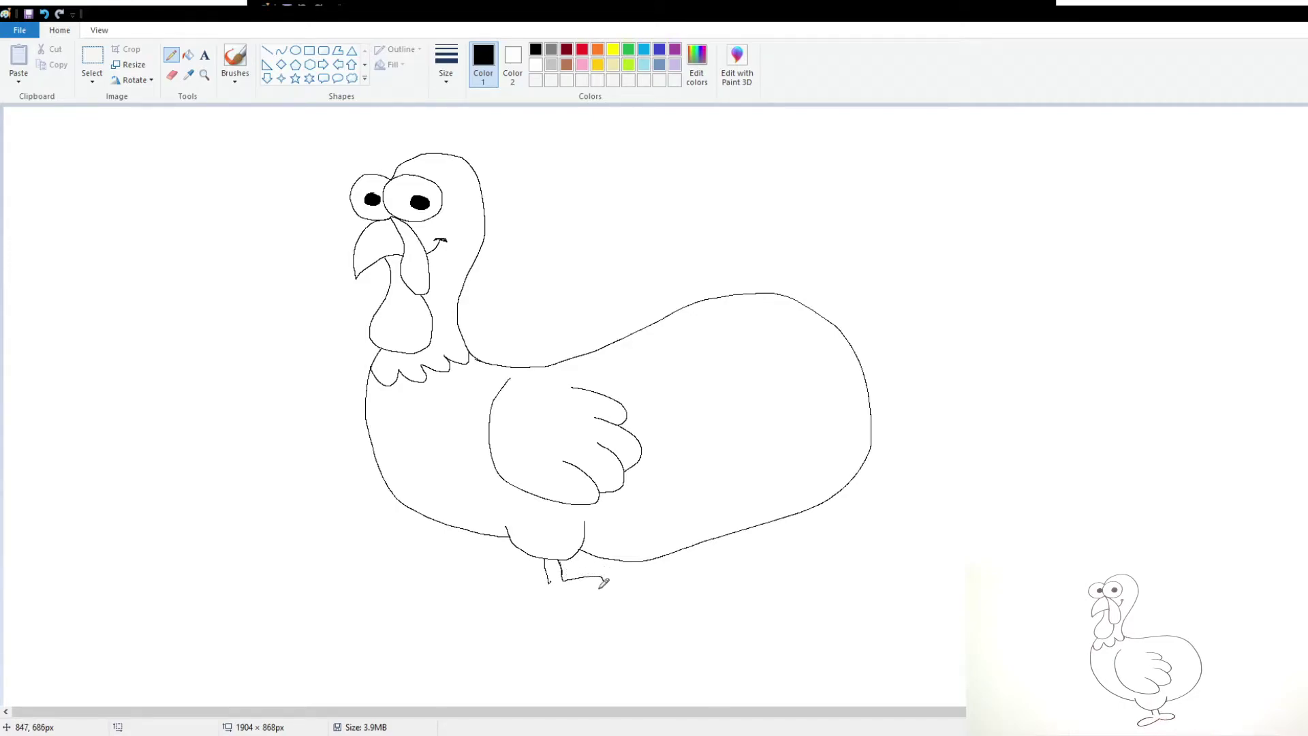
- Draw the first foot's toes, leg stripes and claw details
left_click_drag(585, 585, 544, 603)
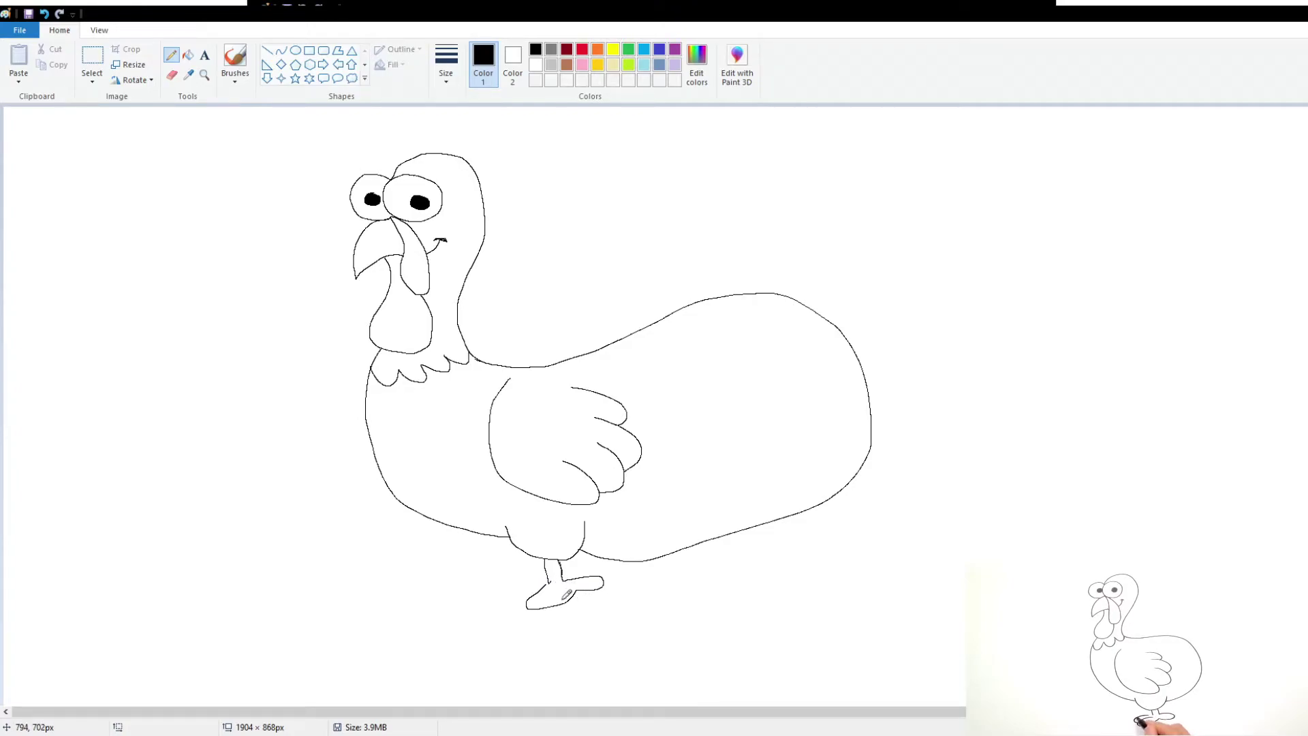
key("ctrl+z")
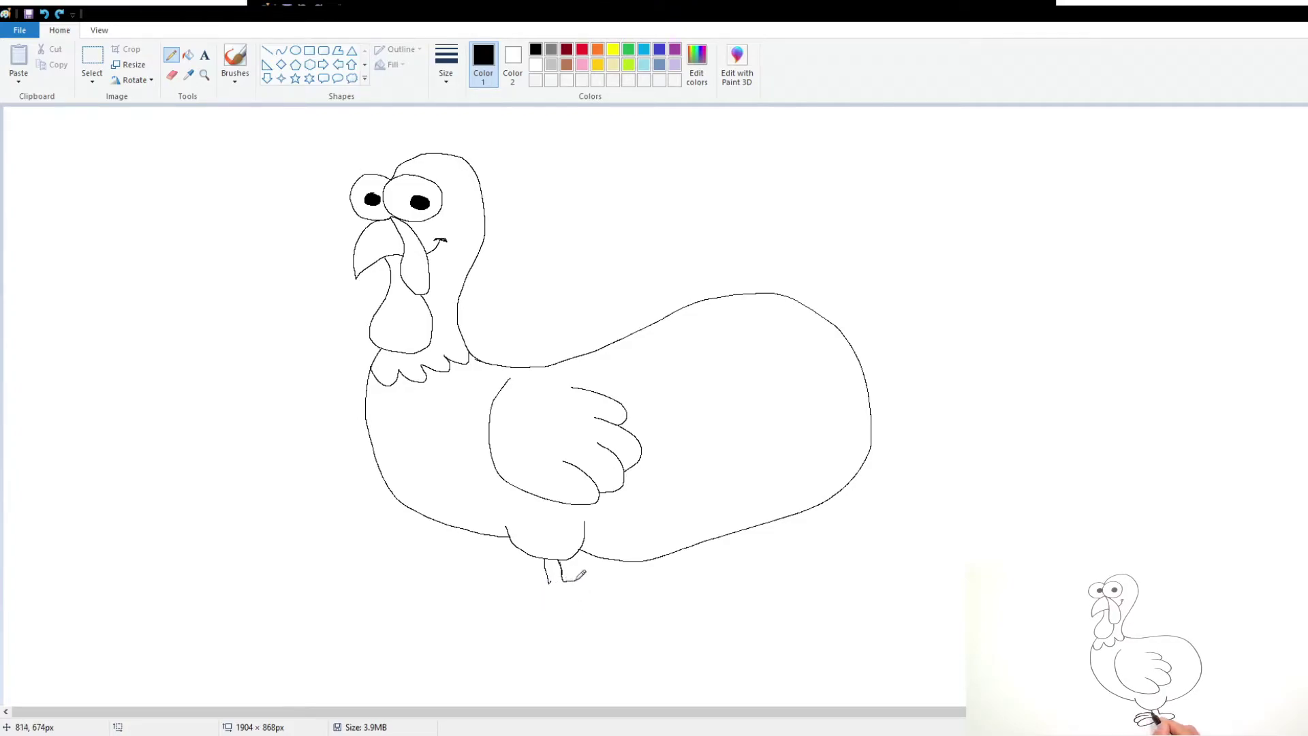
left_click_drag(578, 574, 582, 591)
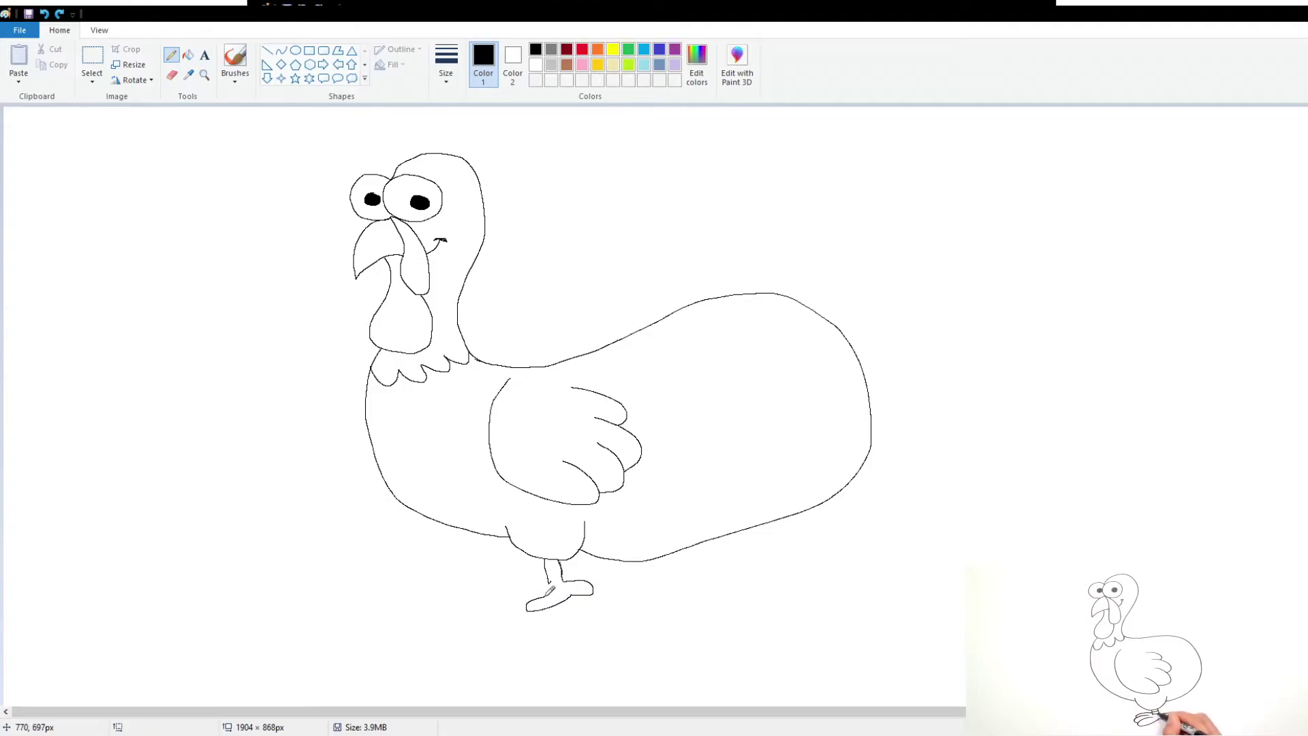
left_click_drag(535, 599, 541, 584)
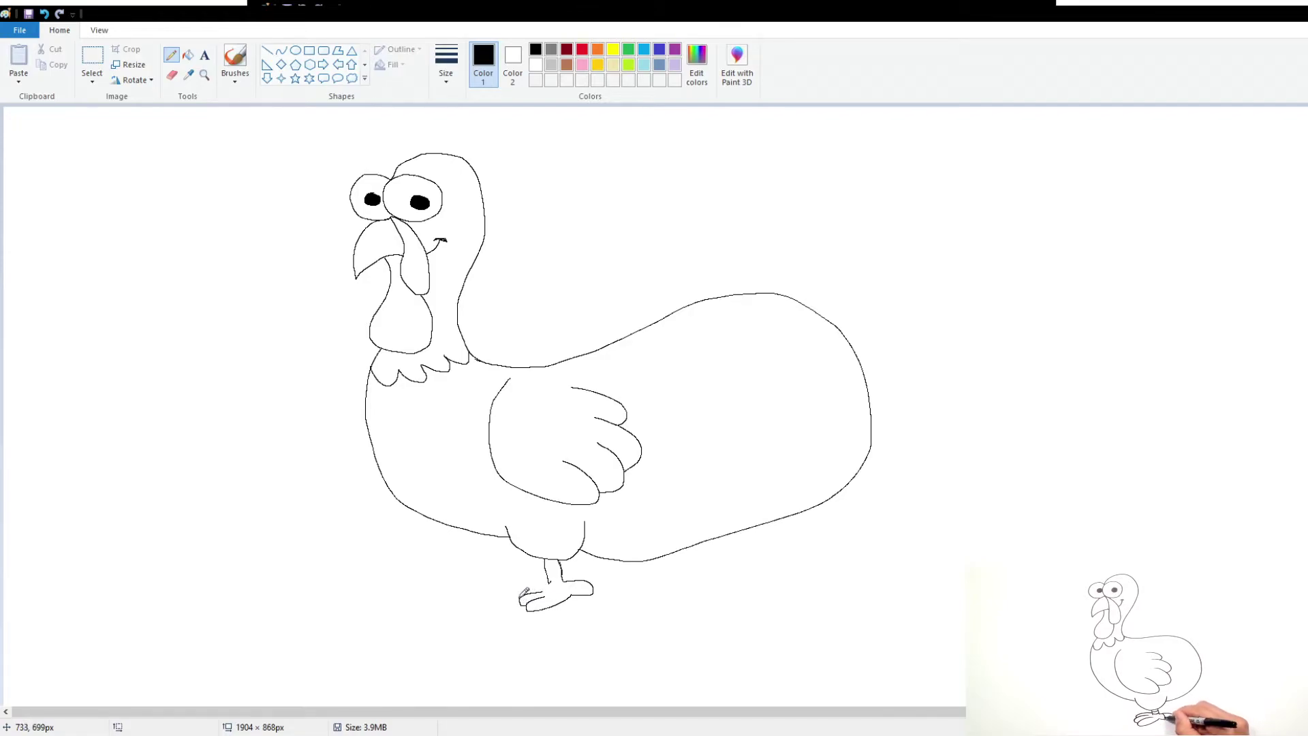
mouse_move(524, 596)
left_mouse_down()
mouse_move(522, 585)
mouse_move(545, 581)
left_mouse_up()
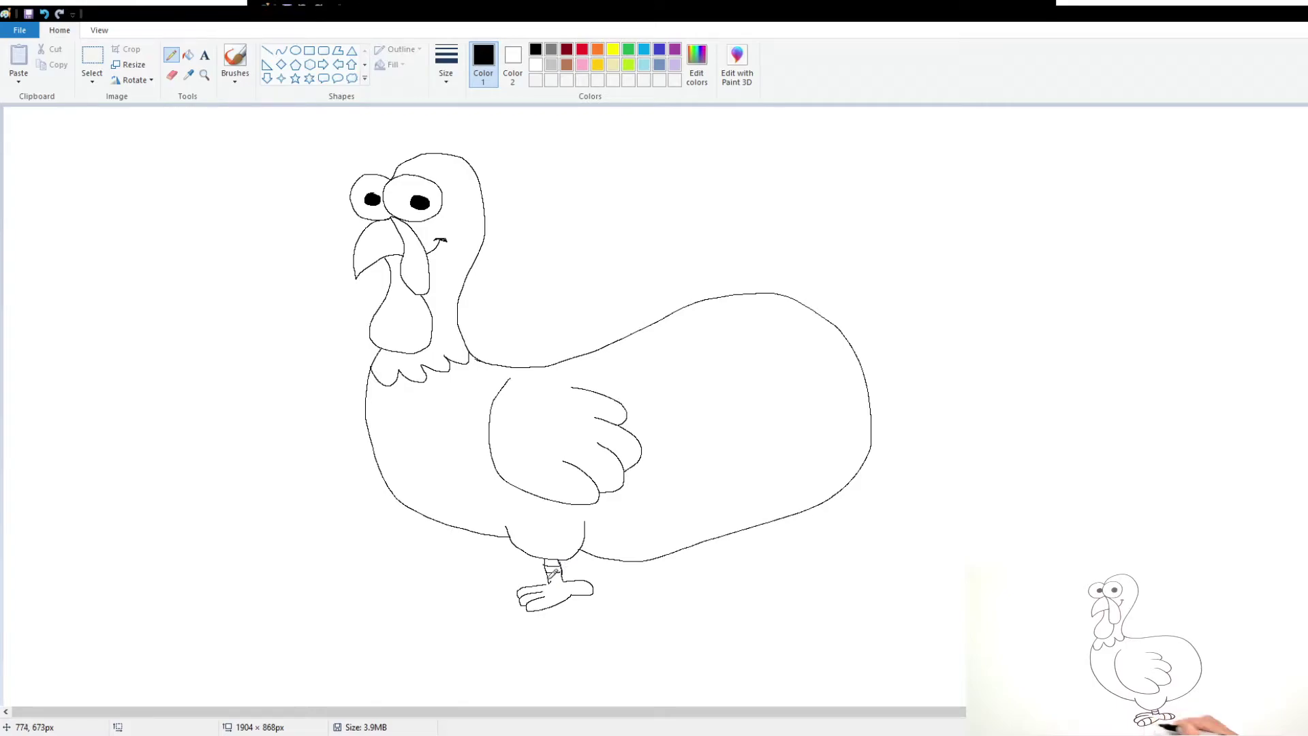
left_click_drag(560, 579, 570, 573)
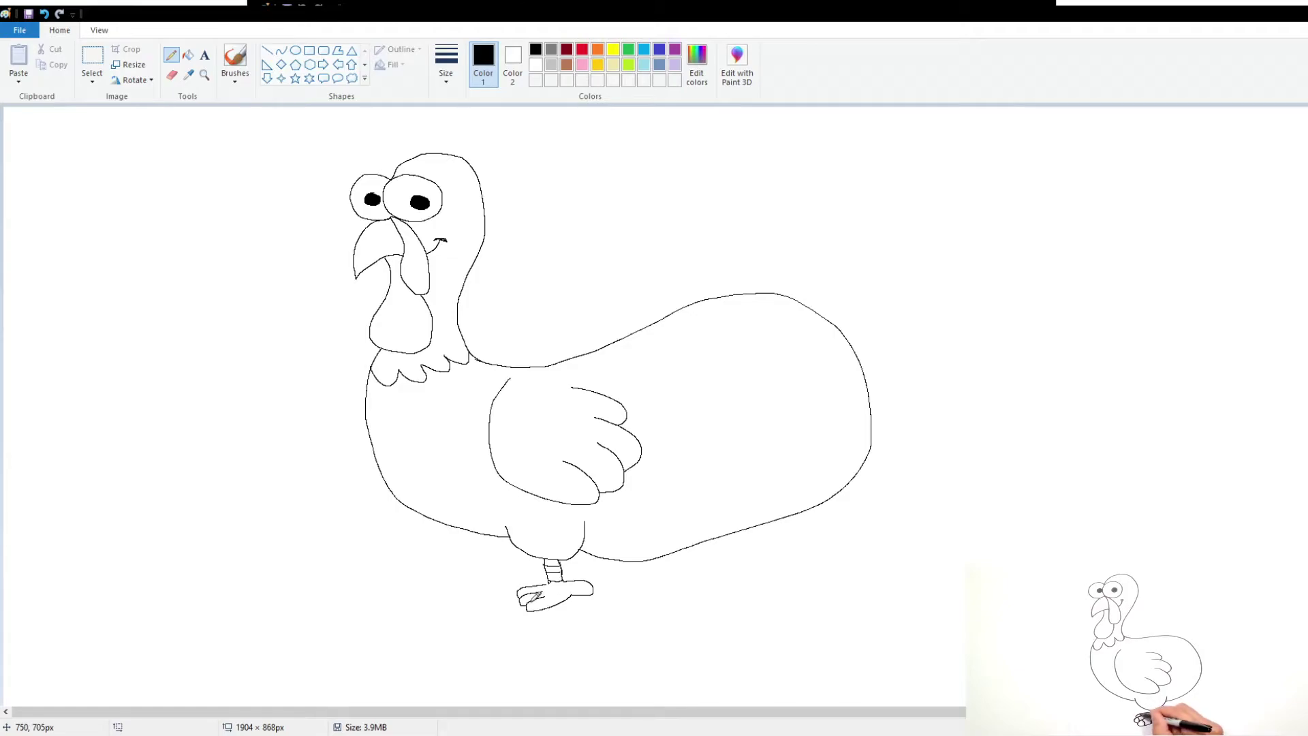
left_click_drag(550, 593, 538, 593)
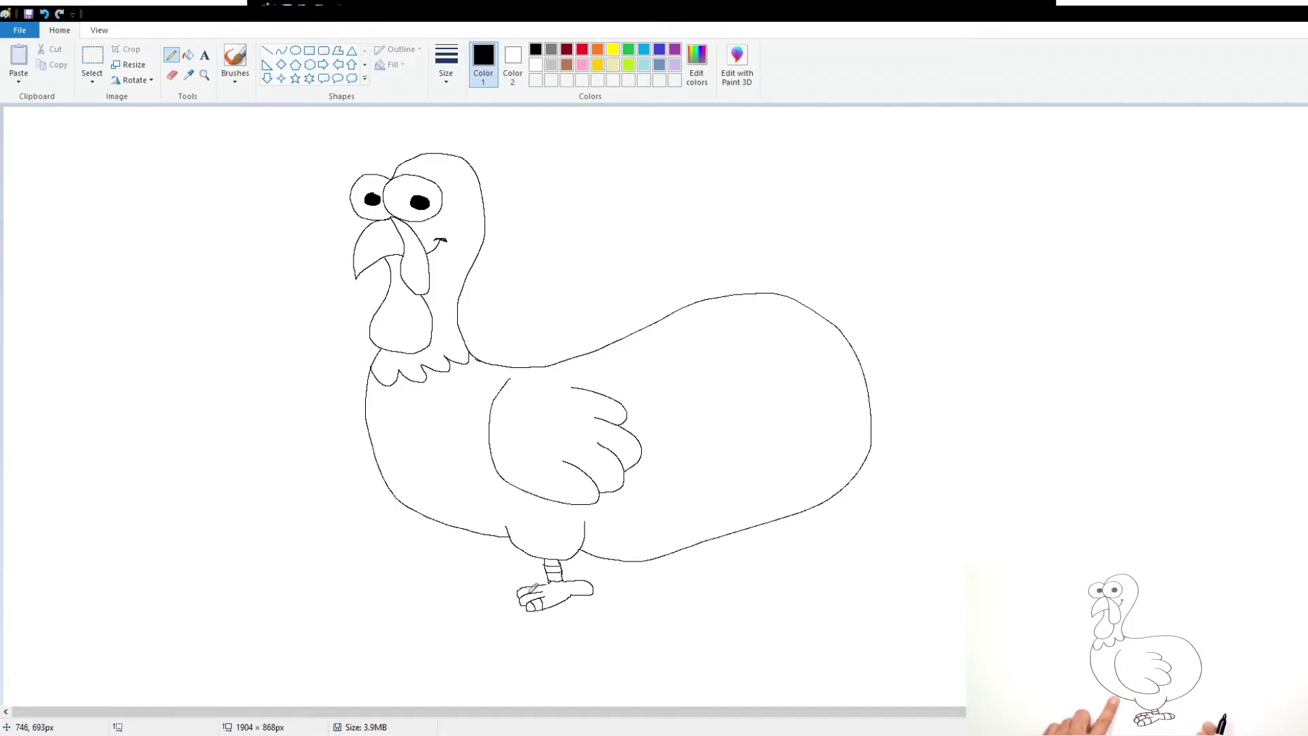
left_click_drag(531, 590, 533, 593)
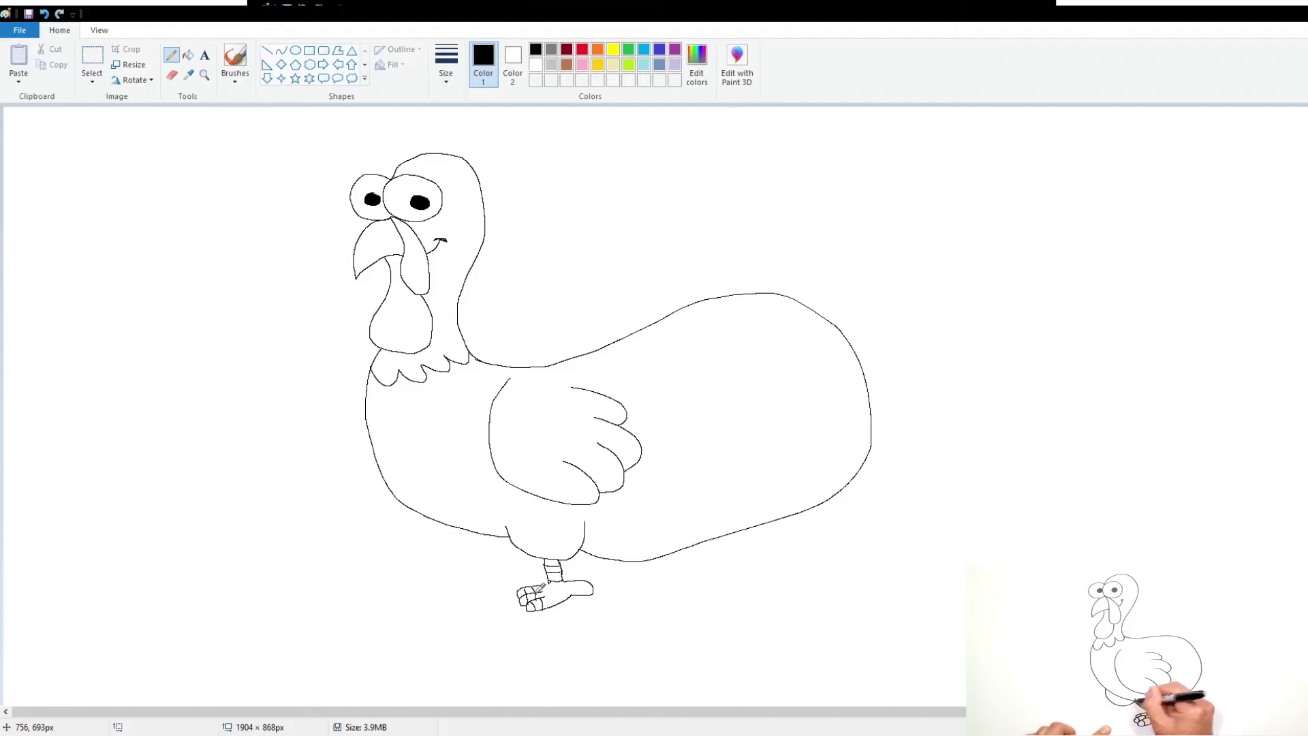
left_click_drag(540, 582, 528, 587)
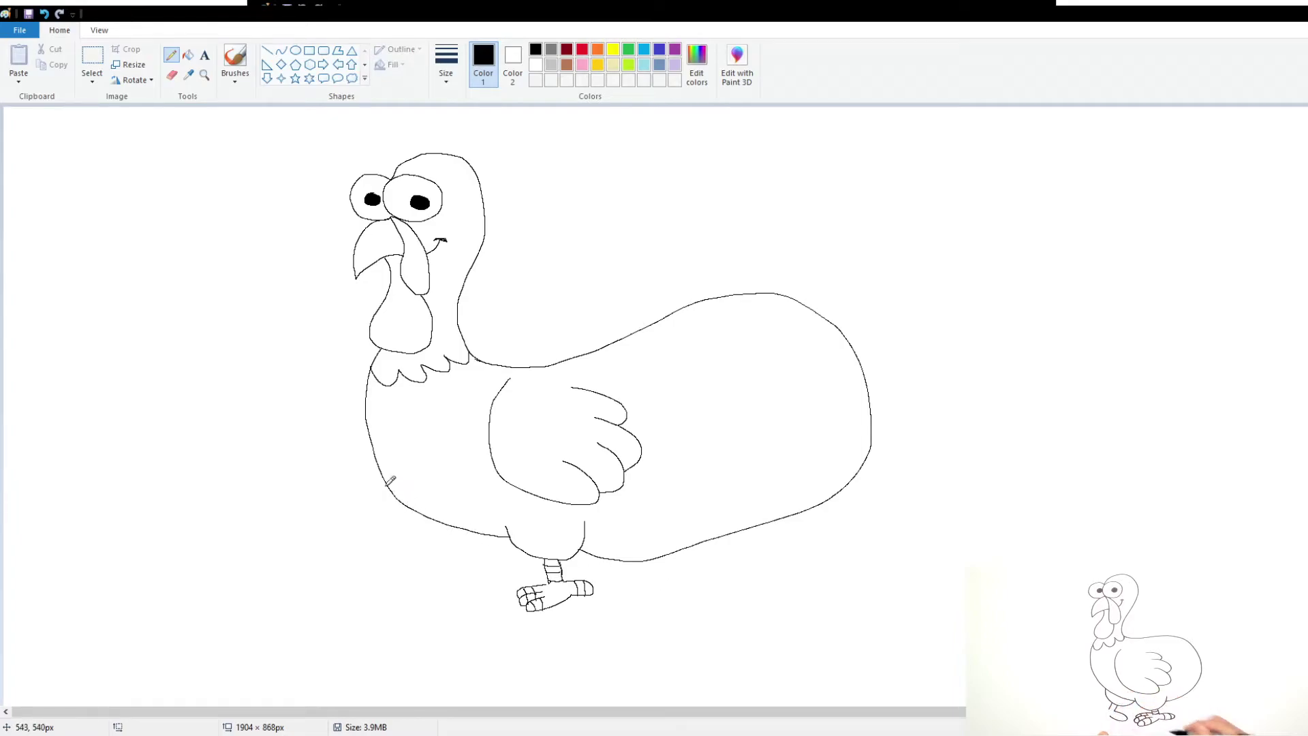
- Add the back thigh, a second leg and its toed foot at lower left
mouse_move(387, 472)
left_mouse_down()
mouse_move(405, 526)
mouse_move(427, 540)
mouse_move(472, 530)
left_mouse_up()
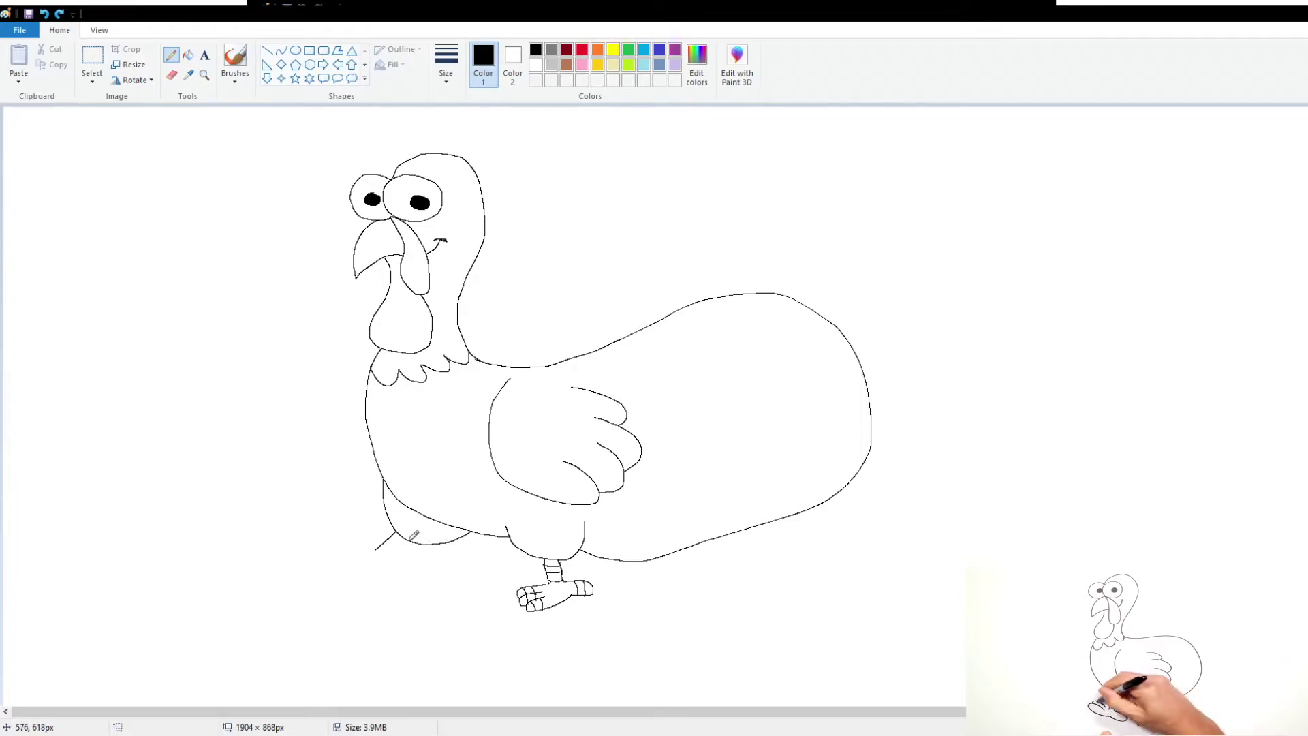
left_click_drag(411, 536, 389, 558)
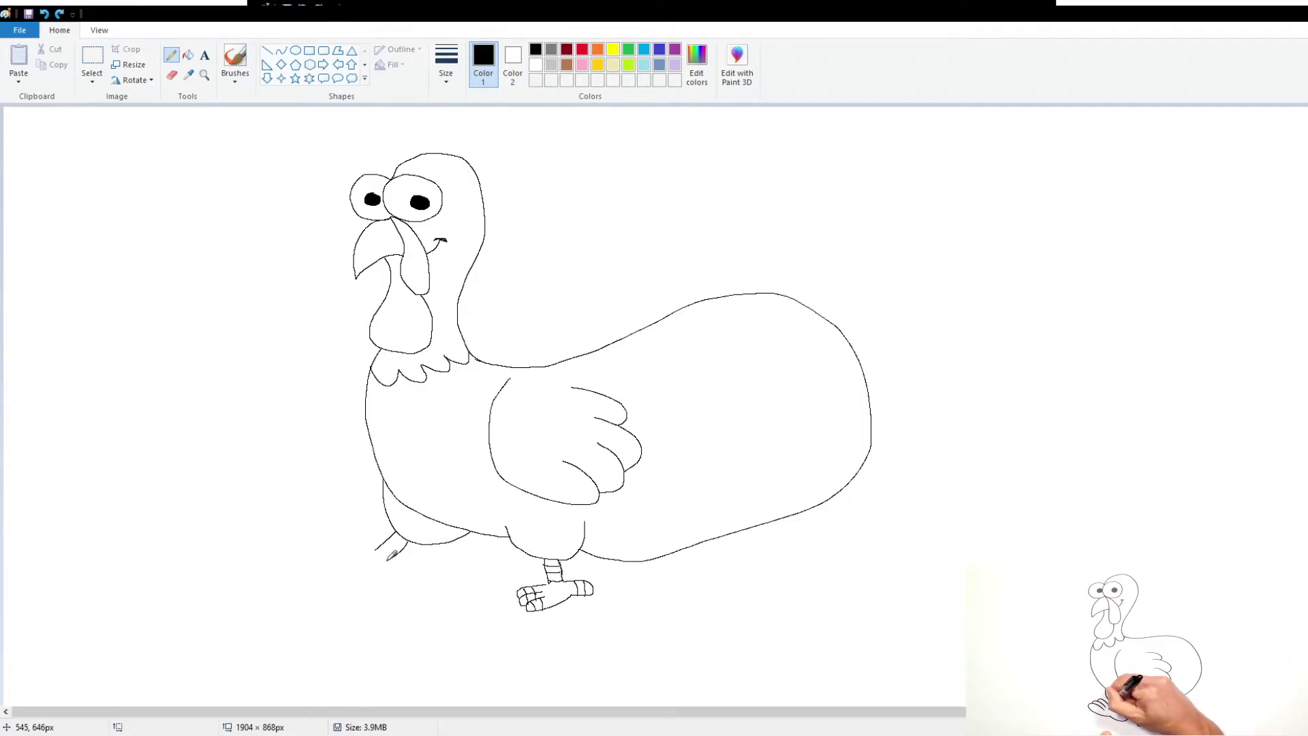
key("ctrl+z")
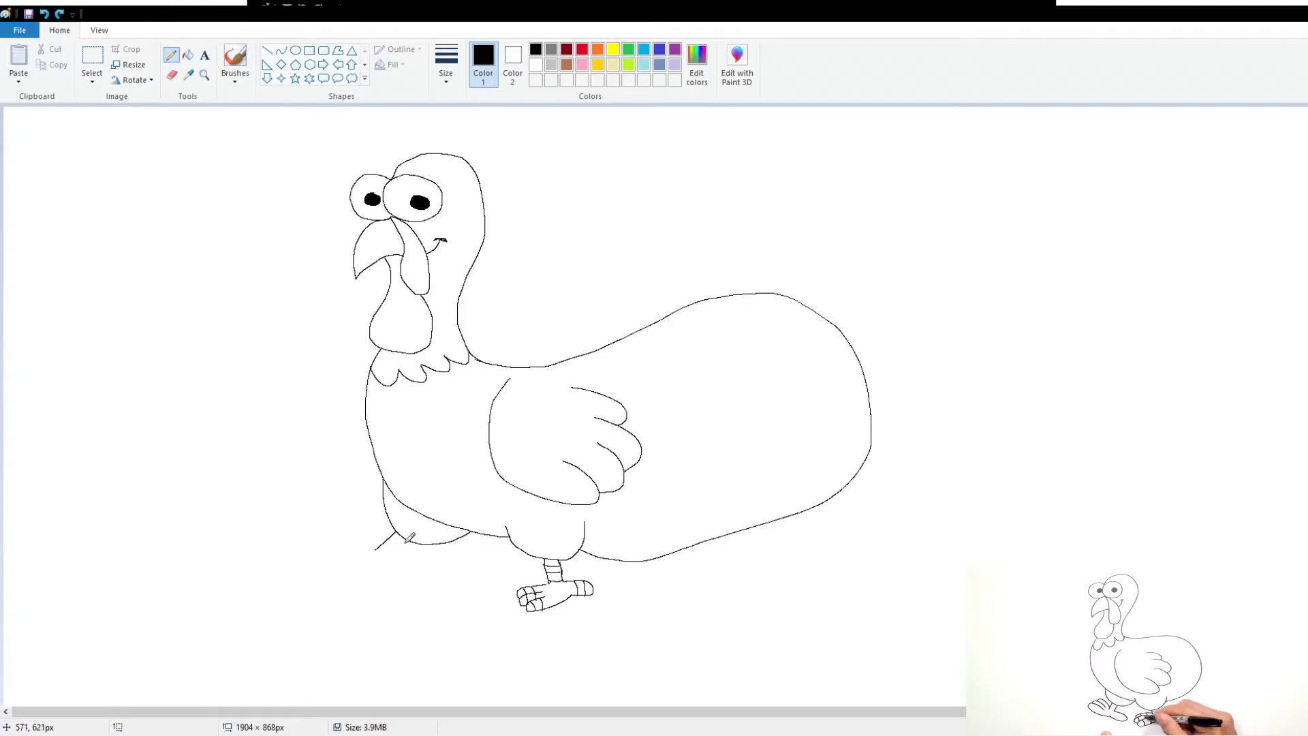
mouse_move(412, 535)
left_mouse_down()
mouse_move(397, 548)
mouse_move(414, 567)
mouse_move(388, 572)
left_mouse_up()
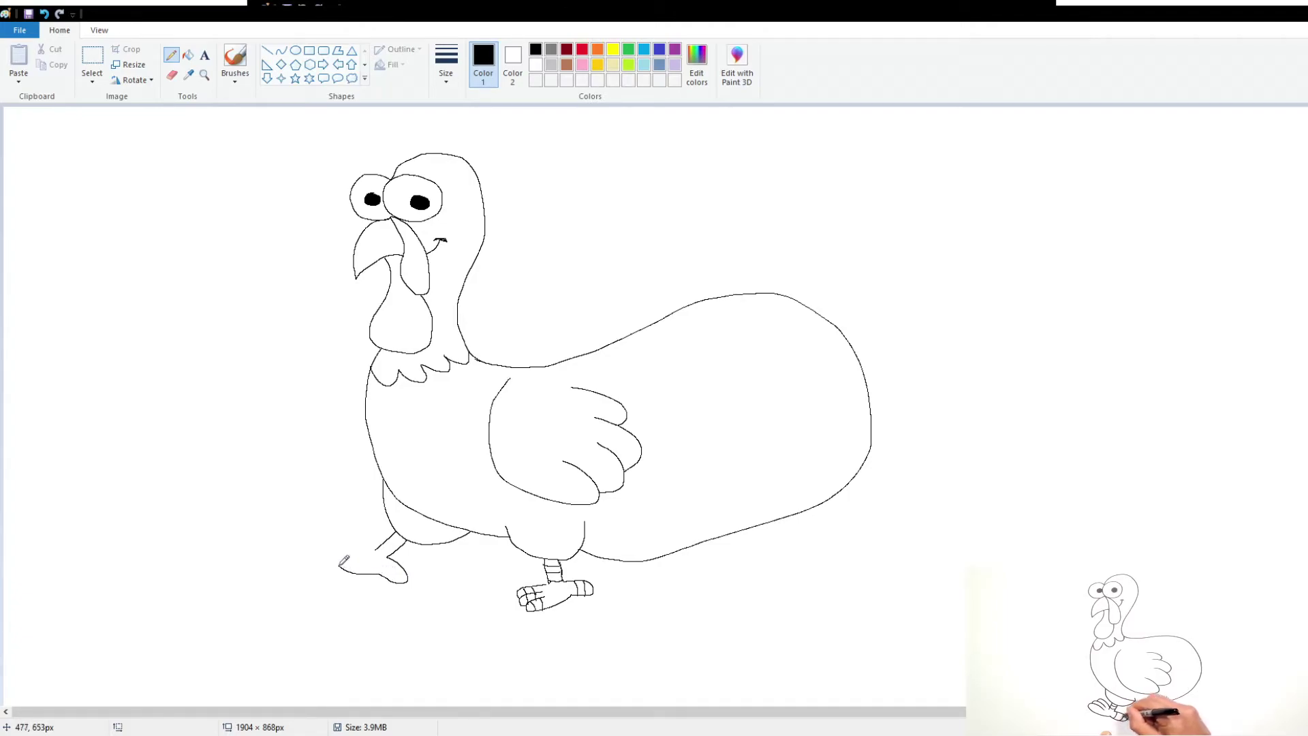
mouse_move(344, 560)
left_mouse_down()
mouse_move(333, 540)
mouse_move(358, 548)
left_mouse_up()
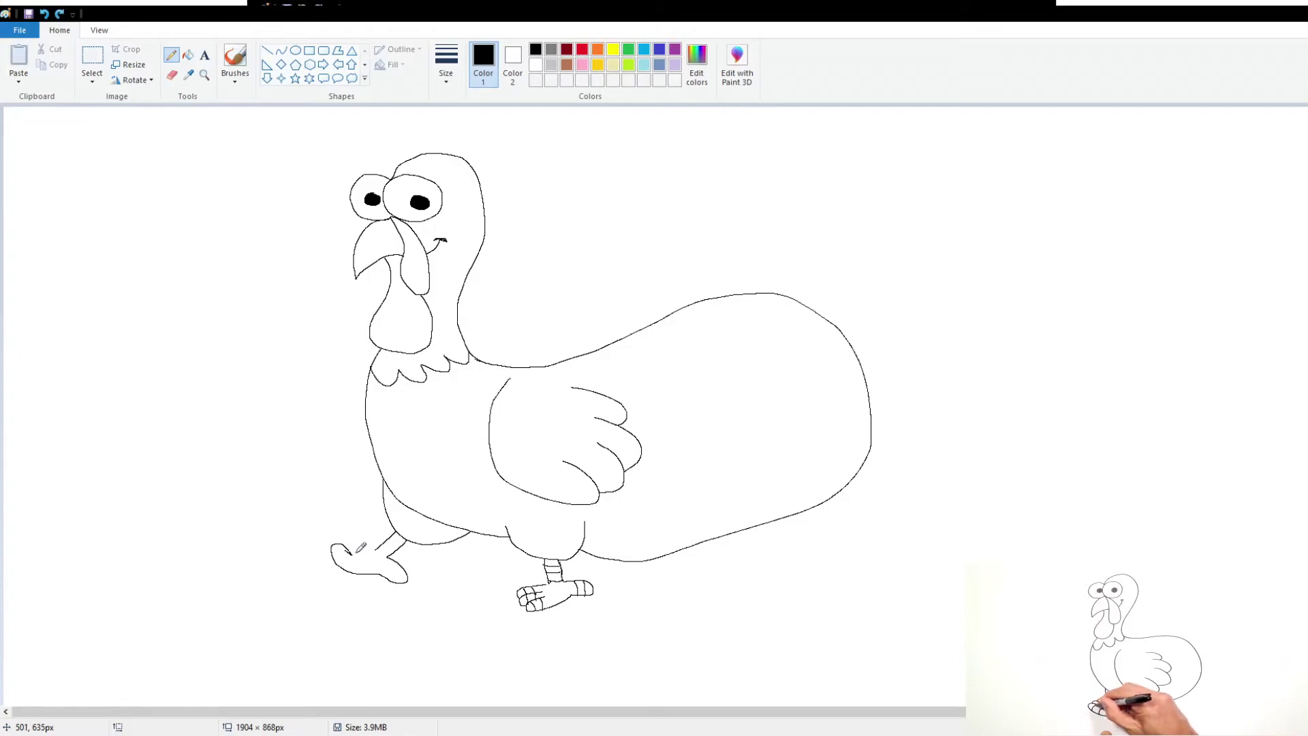
key("ctrl+z")
key("ctrl+z")
key("ctrl+y")
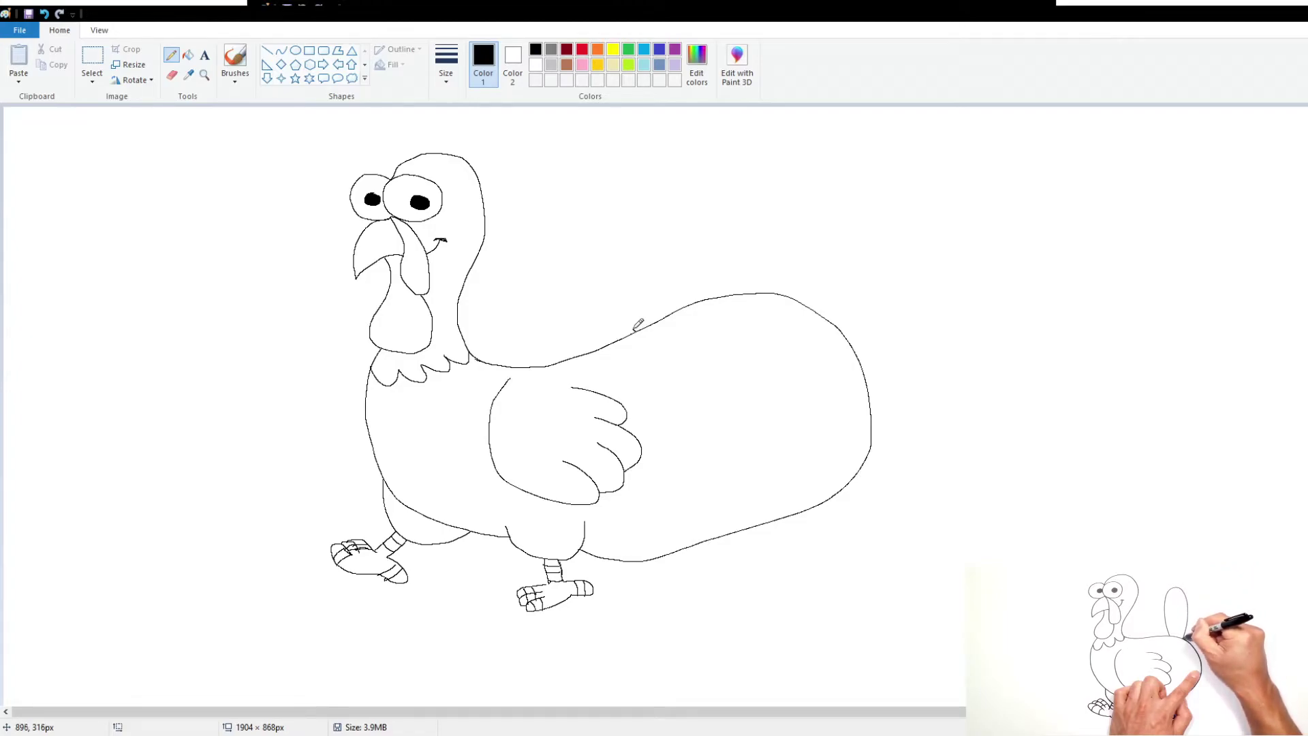
- Outline the first two tail feathers rising behind the body
left_click_drag(636, 327, 601, 205)
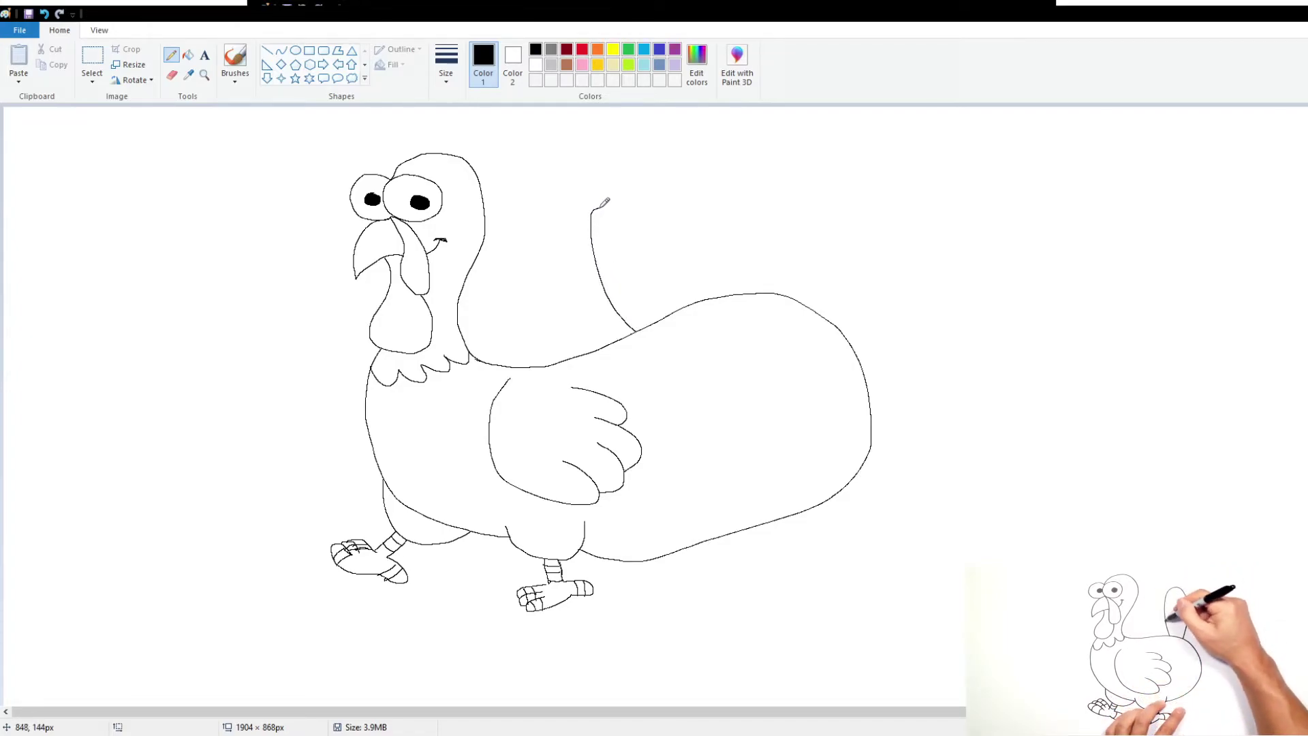
key("ctrl+z")
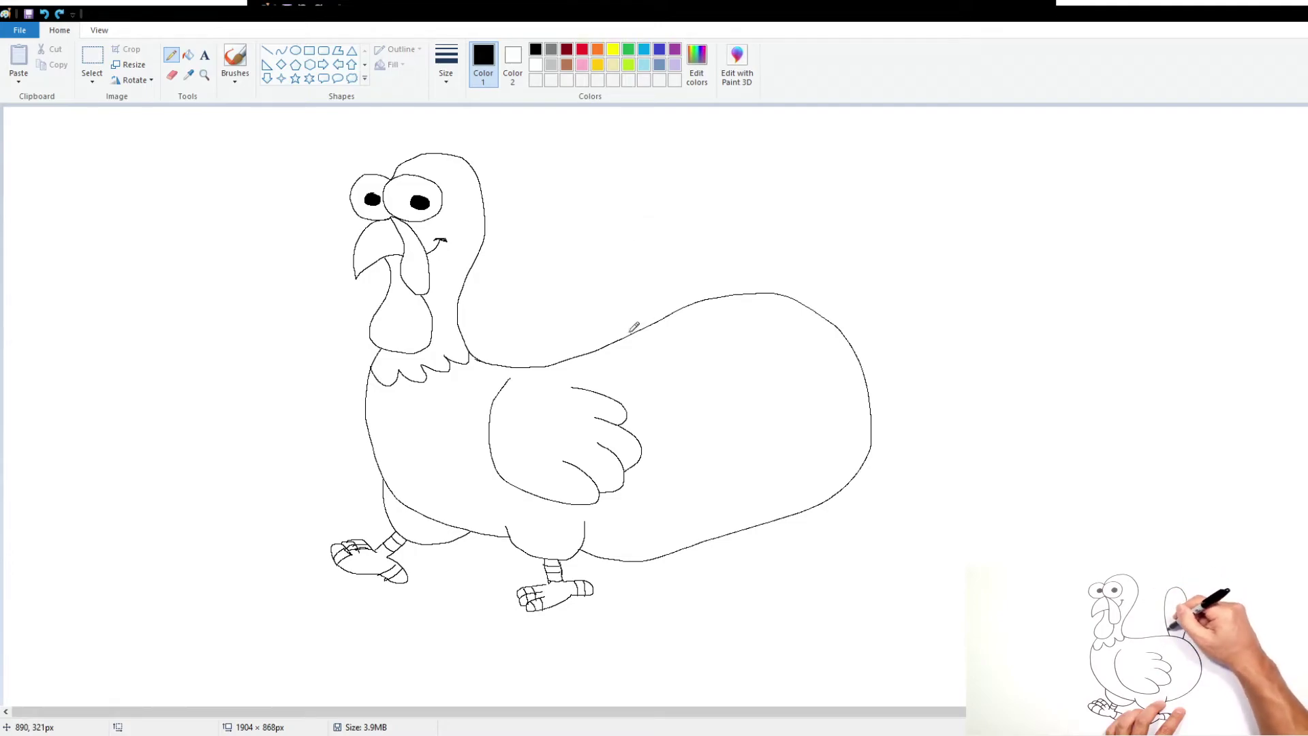
mouse_move(632, 329)
left_mouse_down()
mouse_move(581, 181)
mouse_move(668, 321)
left_mouse_up()
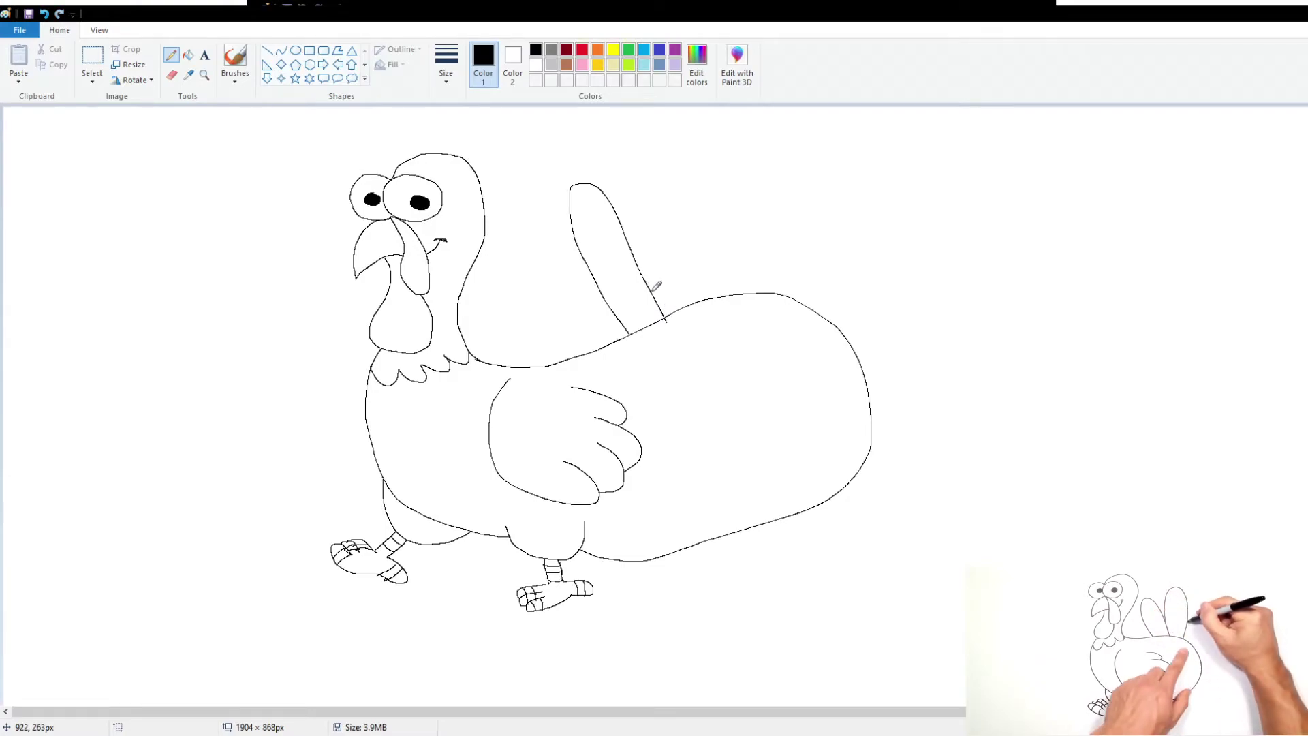
mouse_move(665, 306)
left_mouse_down()
mouse_move(646, 179)
mouse_move(662, 162)
mouse_move(685, 169)
mouse_move(699, 301)
left_mouse_up()
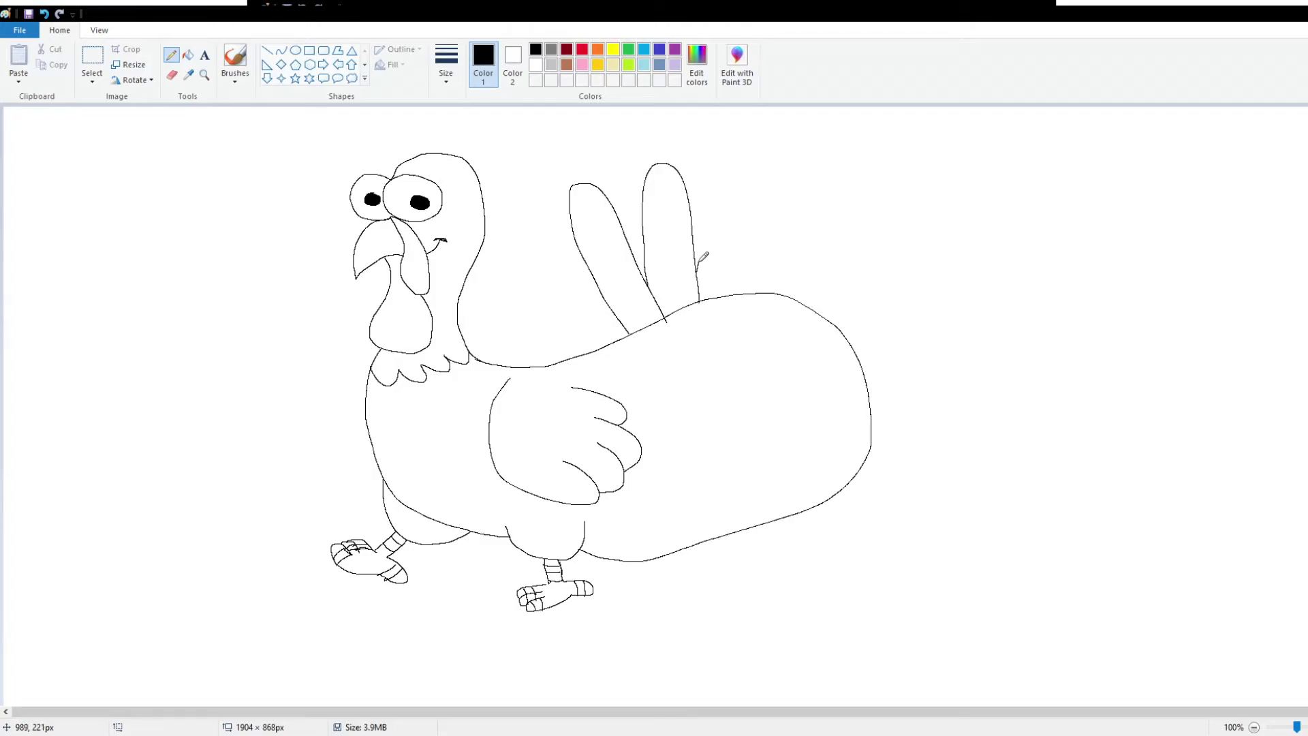
mouse_move(703, 258)
left_mouse_down()
mouse_move(735, 175)
mouse_move(769, 172)
mouse_move(778, 210)
mouse_move(751, 287)
left_mouse_up()
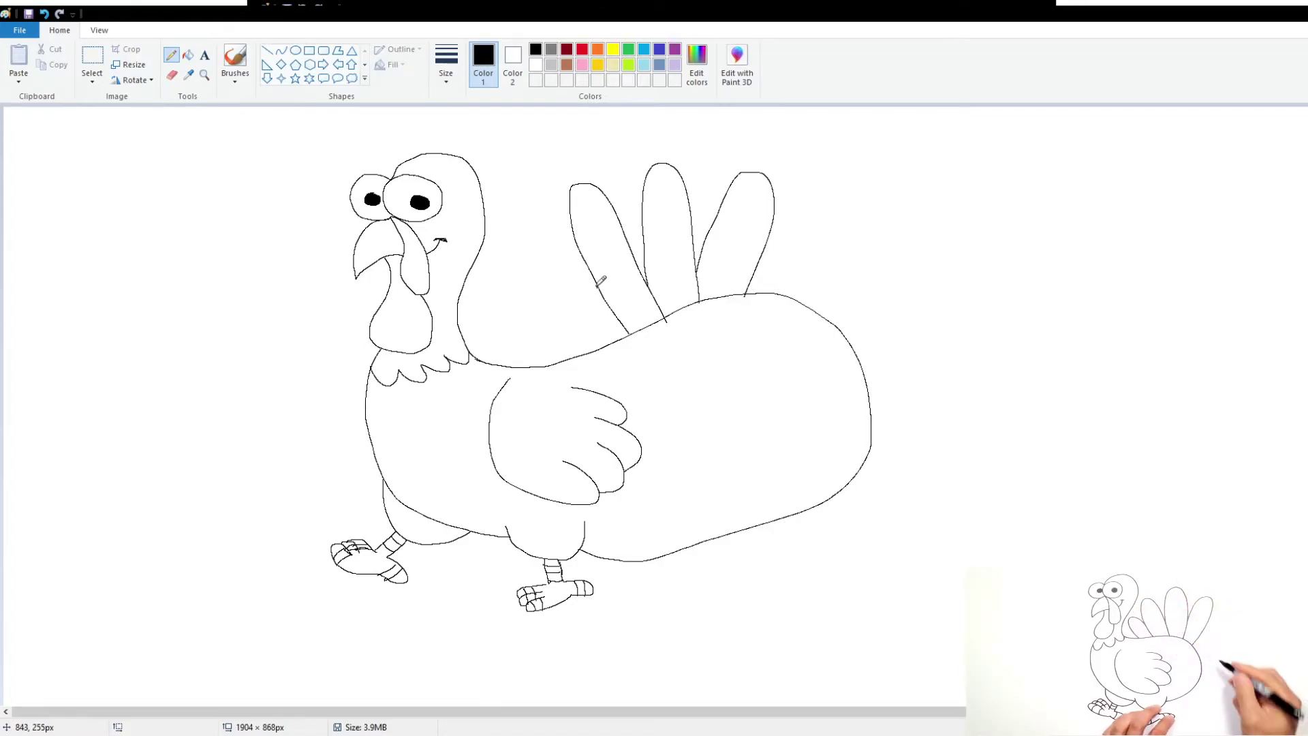
- Add the fourth and fifth feathers and stripe the second and middle feather tips
mouse_move(585, 274)
left_mouse_down()
mouse_move(551, 281)
mouse_move(560, 322)
mouse_move(593, 350)
left_mouse_up()
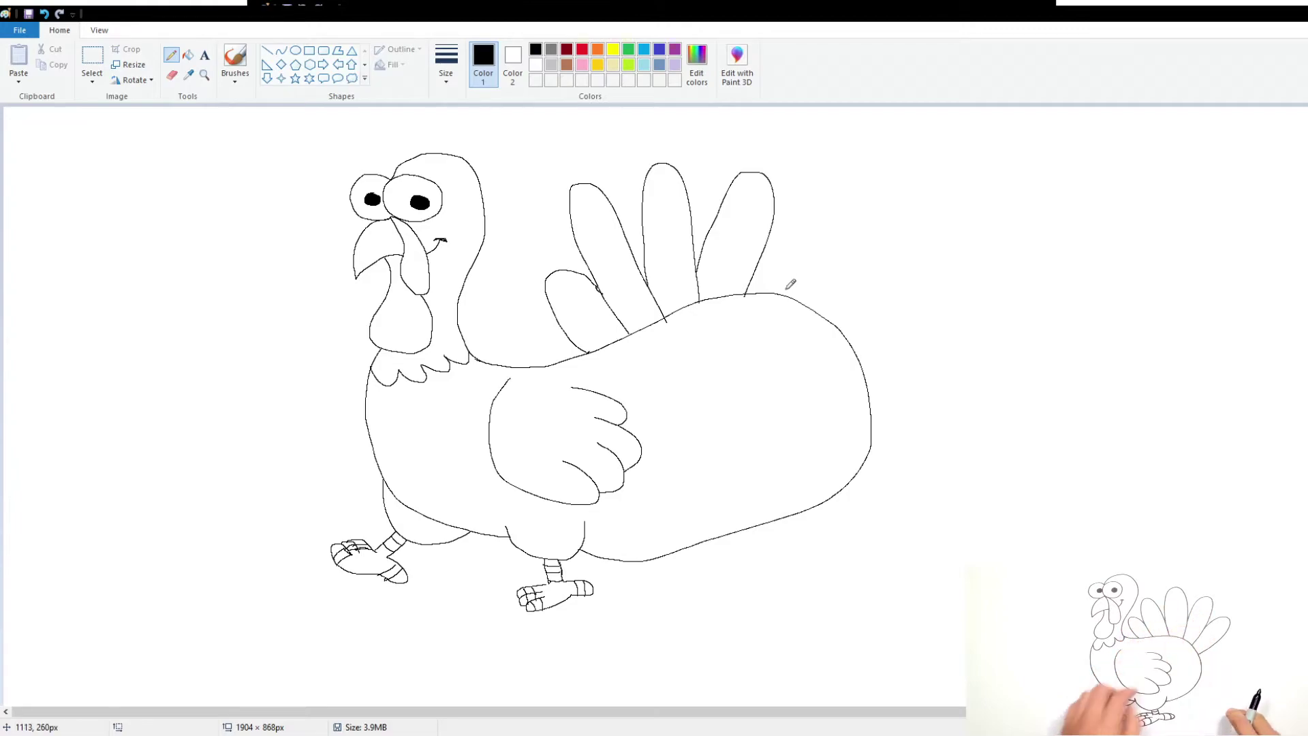
mouse_move(758, 299)
left_mouse_down()
mouse_move(787, 220)
mouse_move(841, 200)
mouse_move(846, 255)
mouse_move(798, 306)
left_mouse_up()
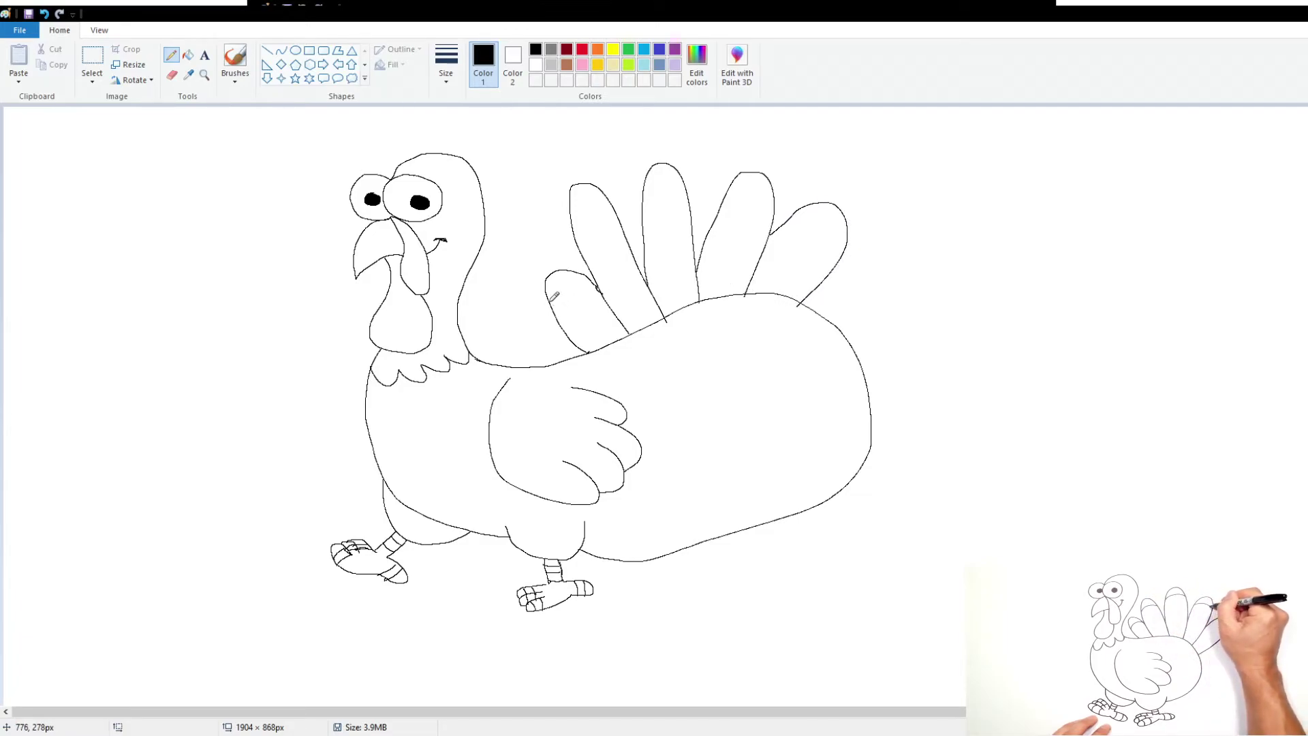
mouse_move(554, 287)
left_mouse_down()
mouse_move(578, 274)
mouse_move(597, 287)
left_mouse_up()
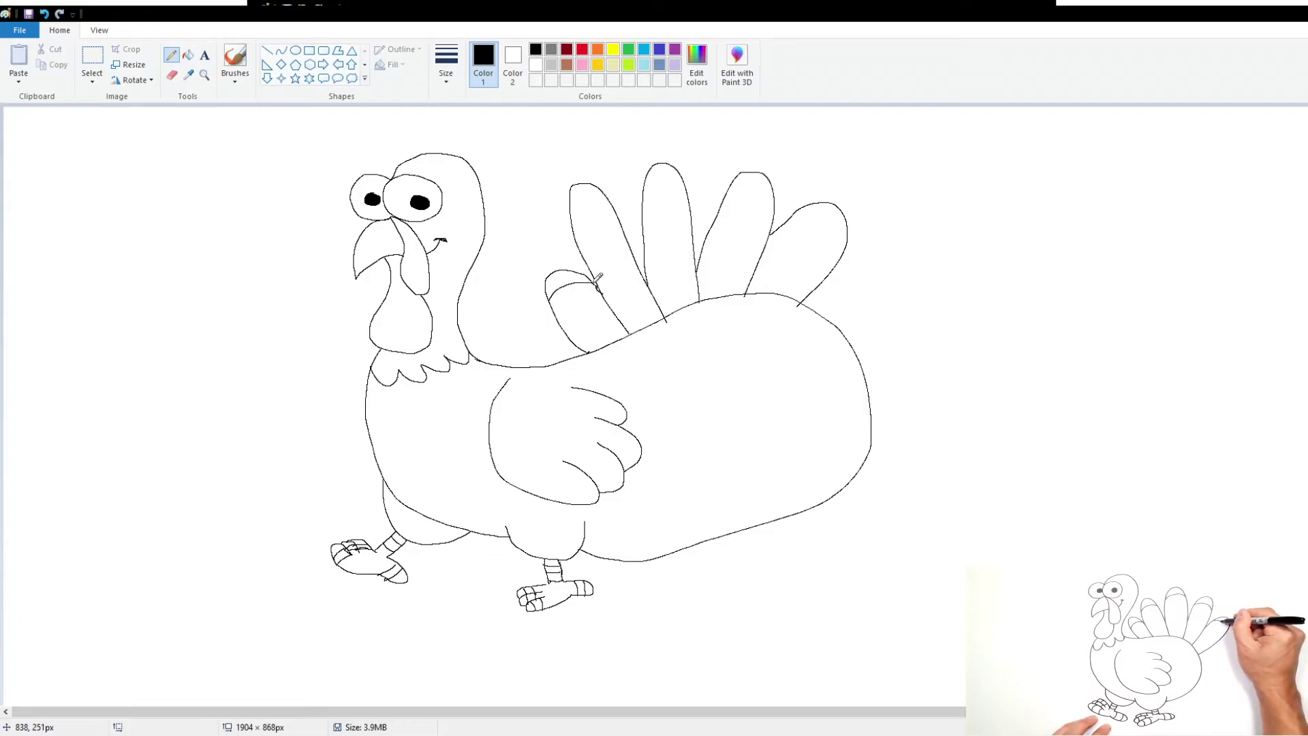
left_click_drag(570, 202, 609, 194)
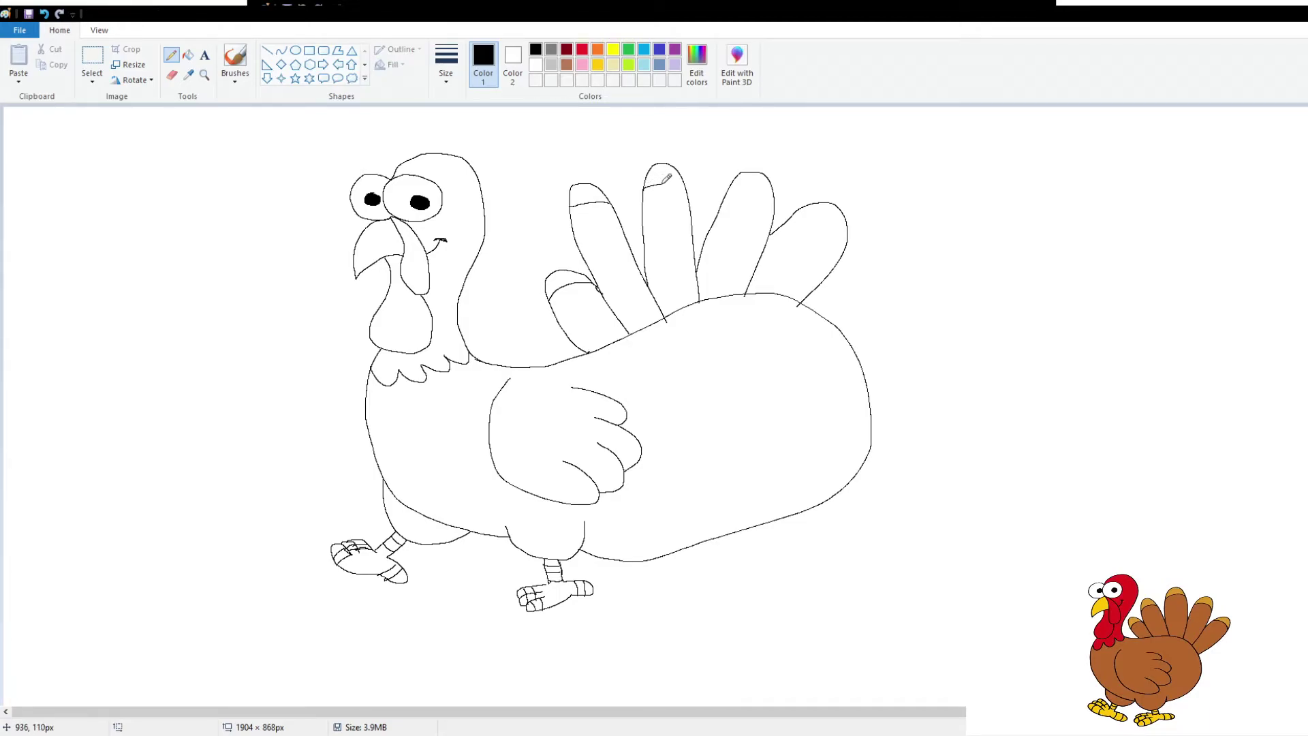
left_click_drag(646, 186, 760, 185)
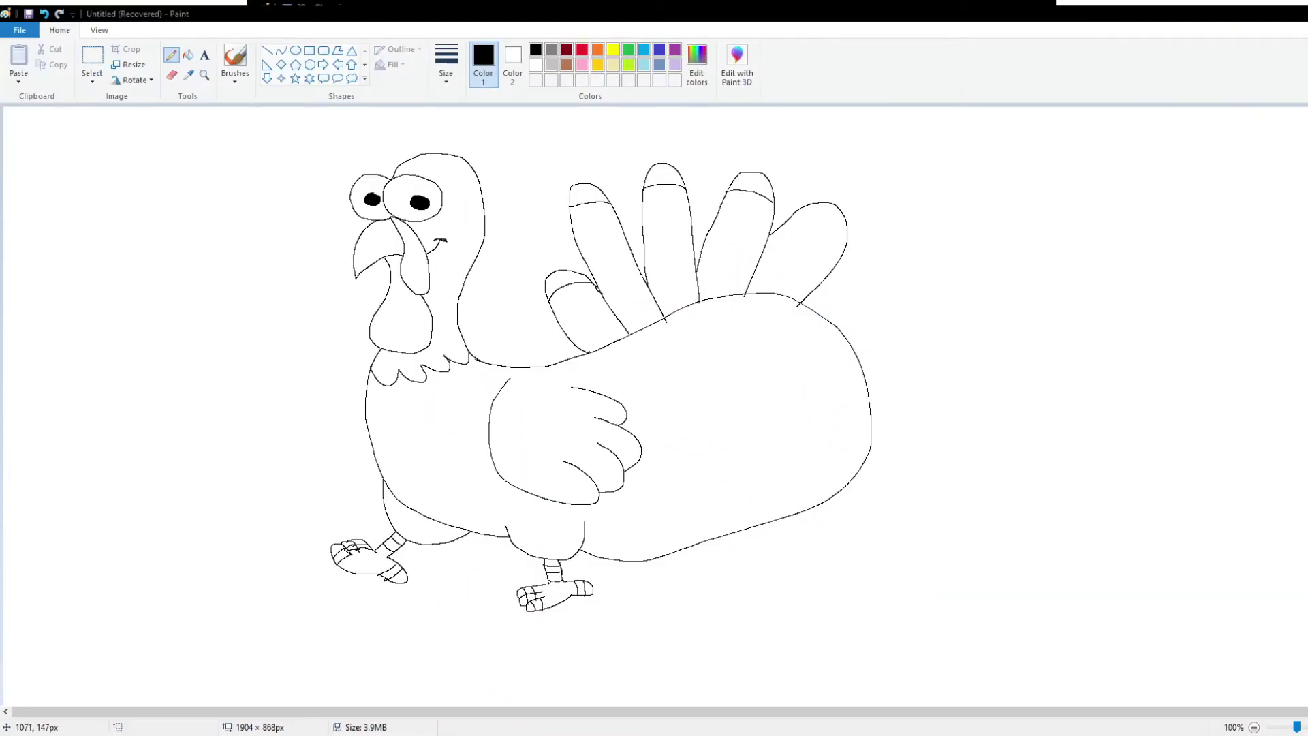
- Band the rightmost feather's tip and remove the stray loops over the body
left_click_drag(792, 217, 855, 246)
mouse_move(881, 496)
left_mouse_down()
mouse_move(716, 256)
mouse_move(797, 250)
left_mouse_up()
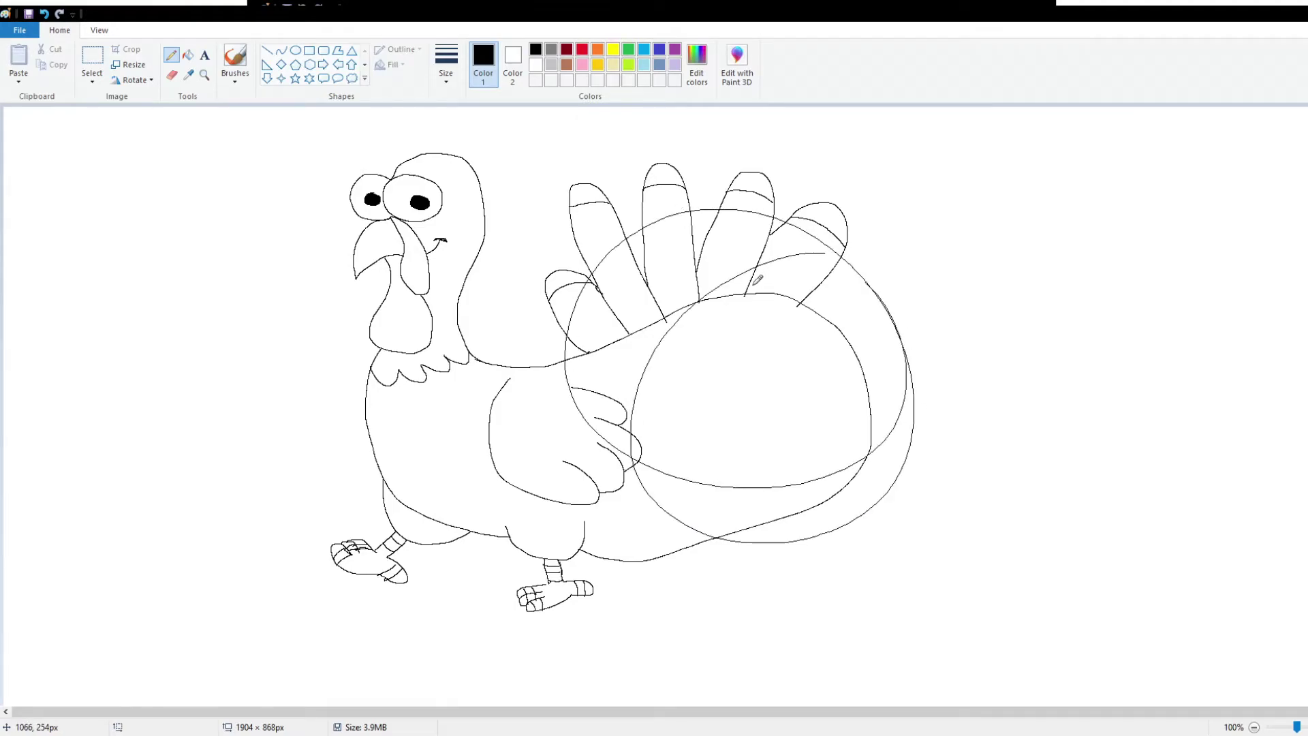
key("ctrl+z")
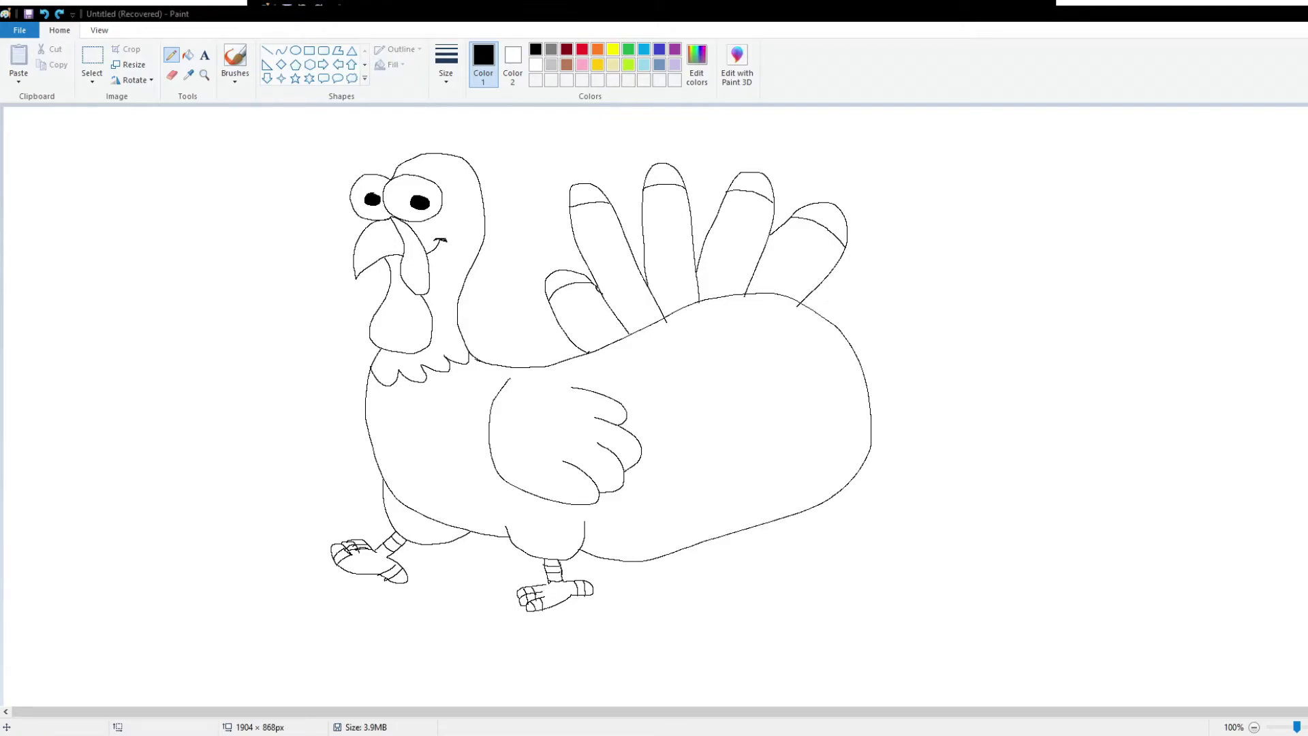
- Fill the turkey's head and neck with red using the Fill bucket
left_click(582, 50)
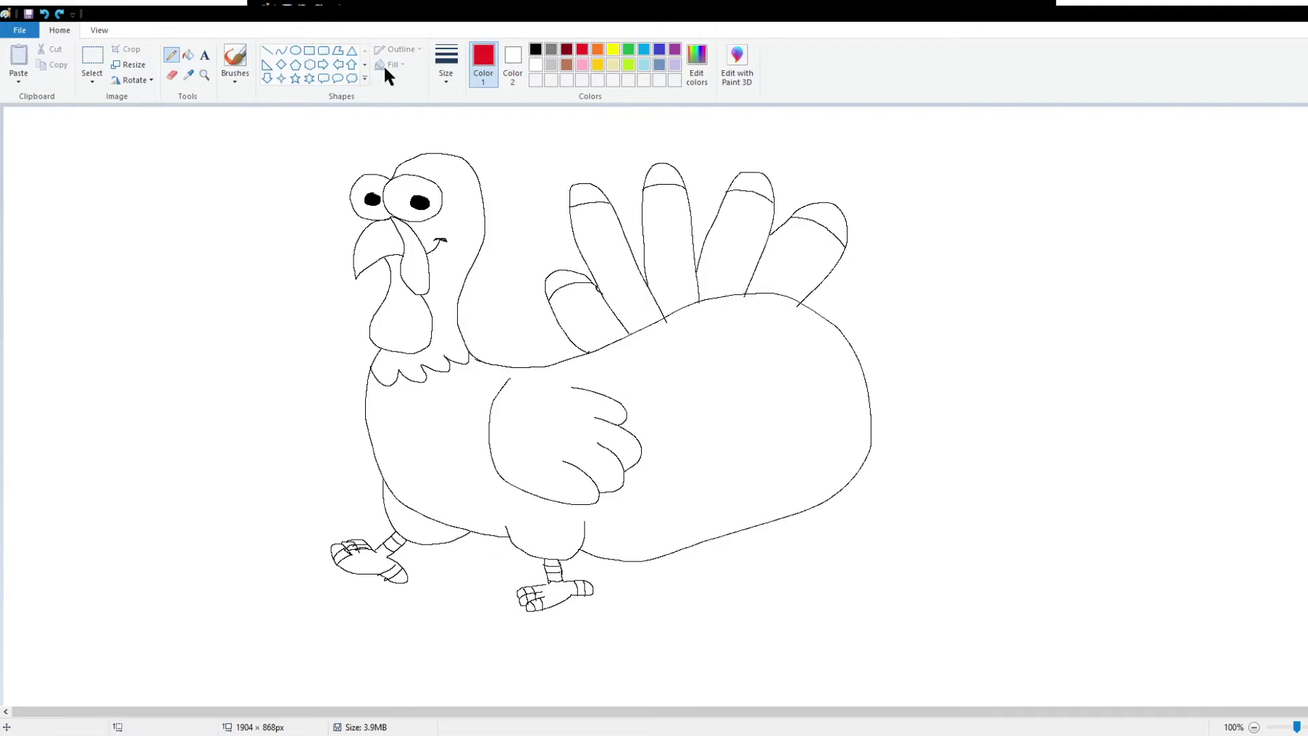
left_click(189, 54)
left_click(474, 192)
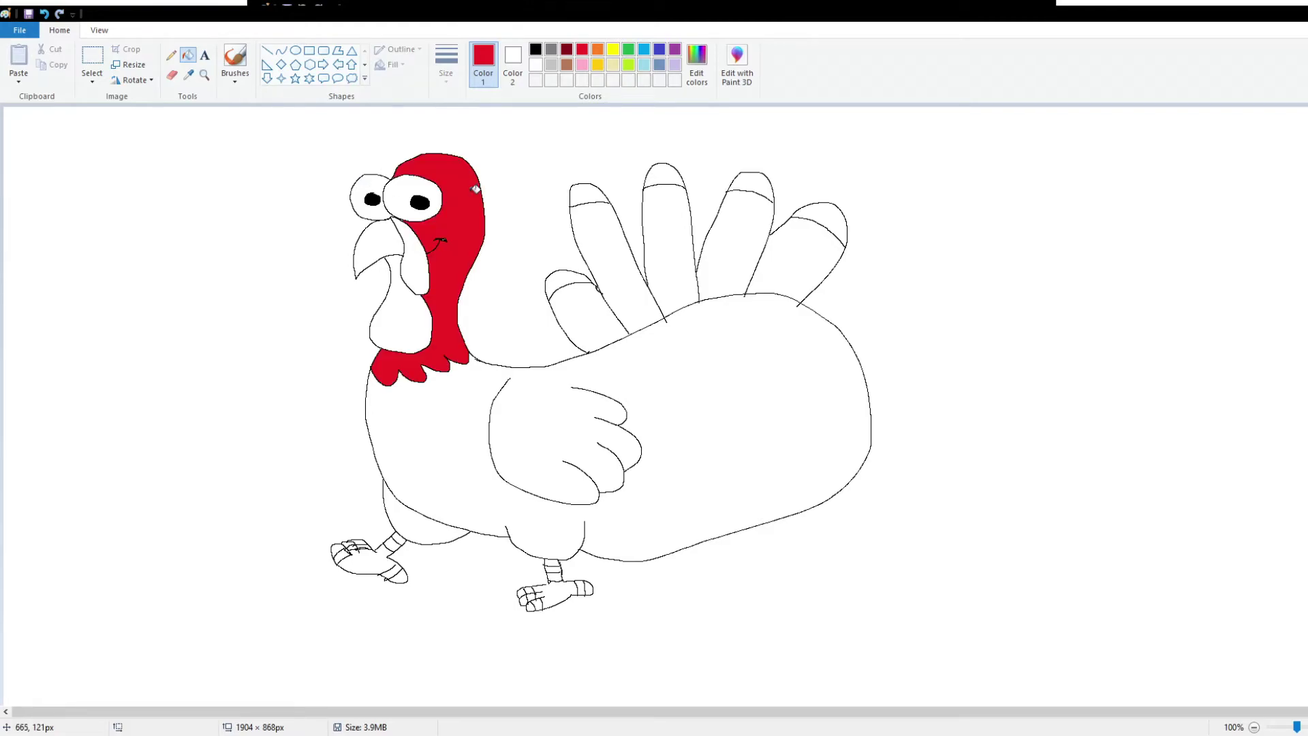
- Fill the upper and lower wattle dark red instead of red
left_click(395, 312)
left_click(414, 256)
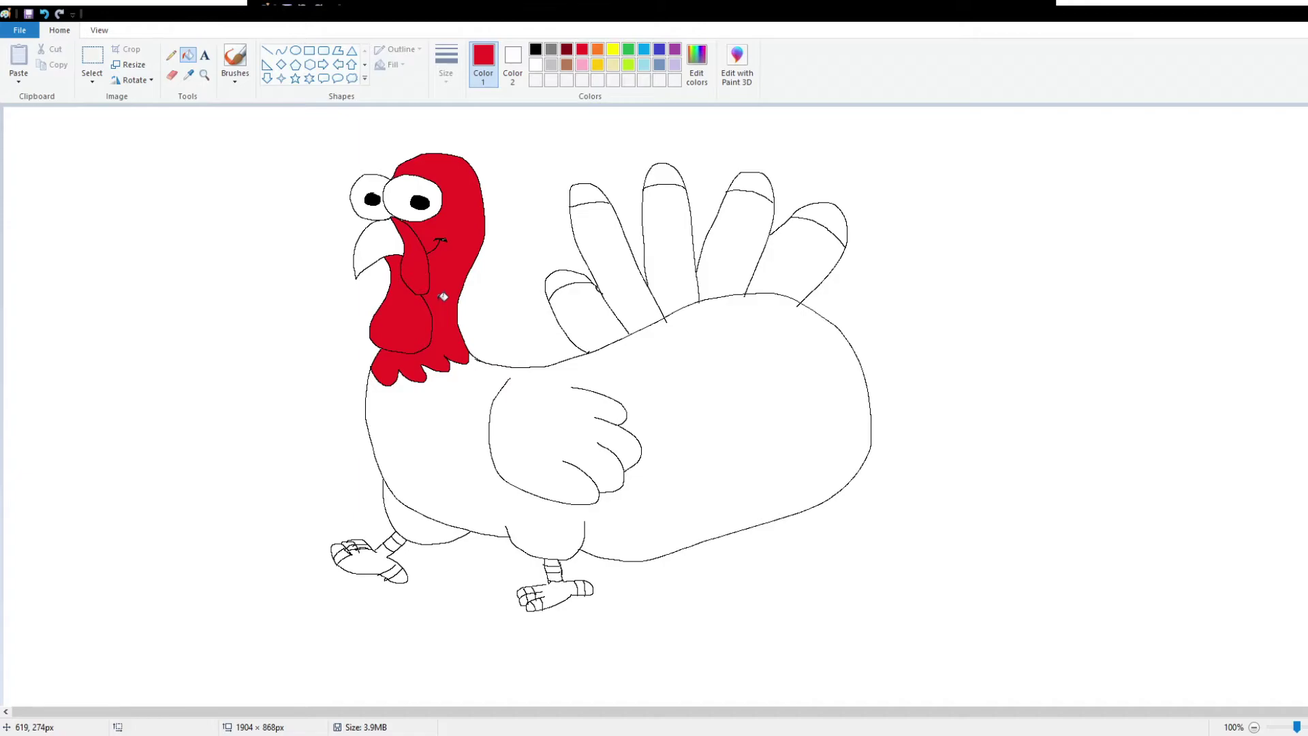
key("ctrl+z")
key("ctrl+z")
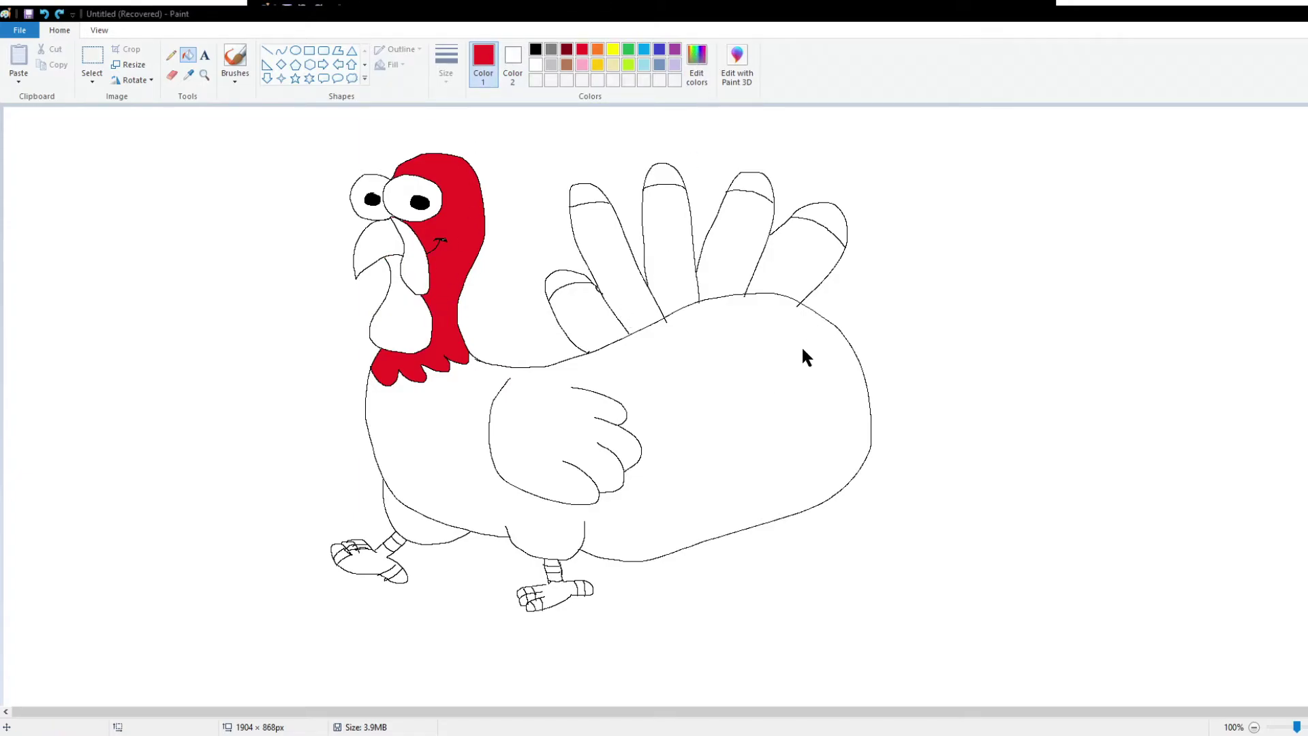
left_click(411, 268)
left_click(567, 49)
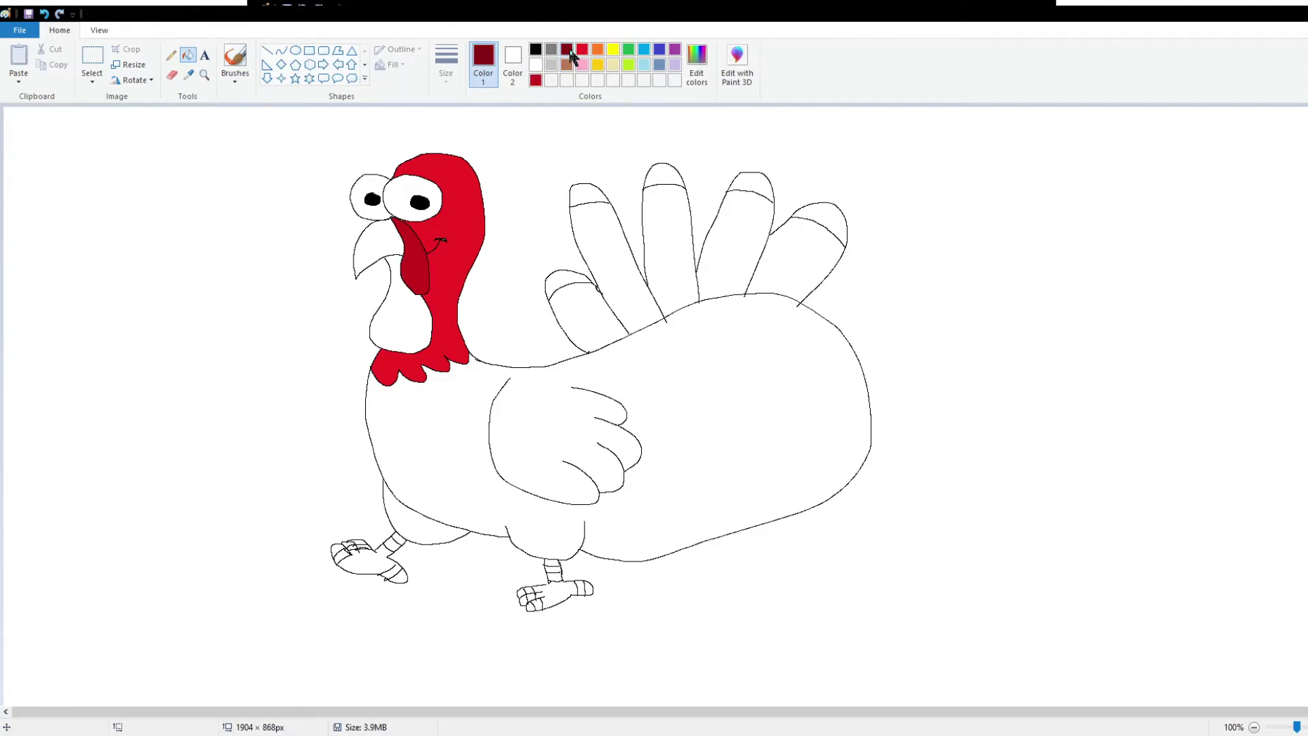
left_click(396, 322)
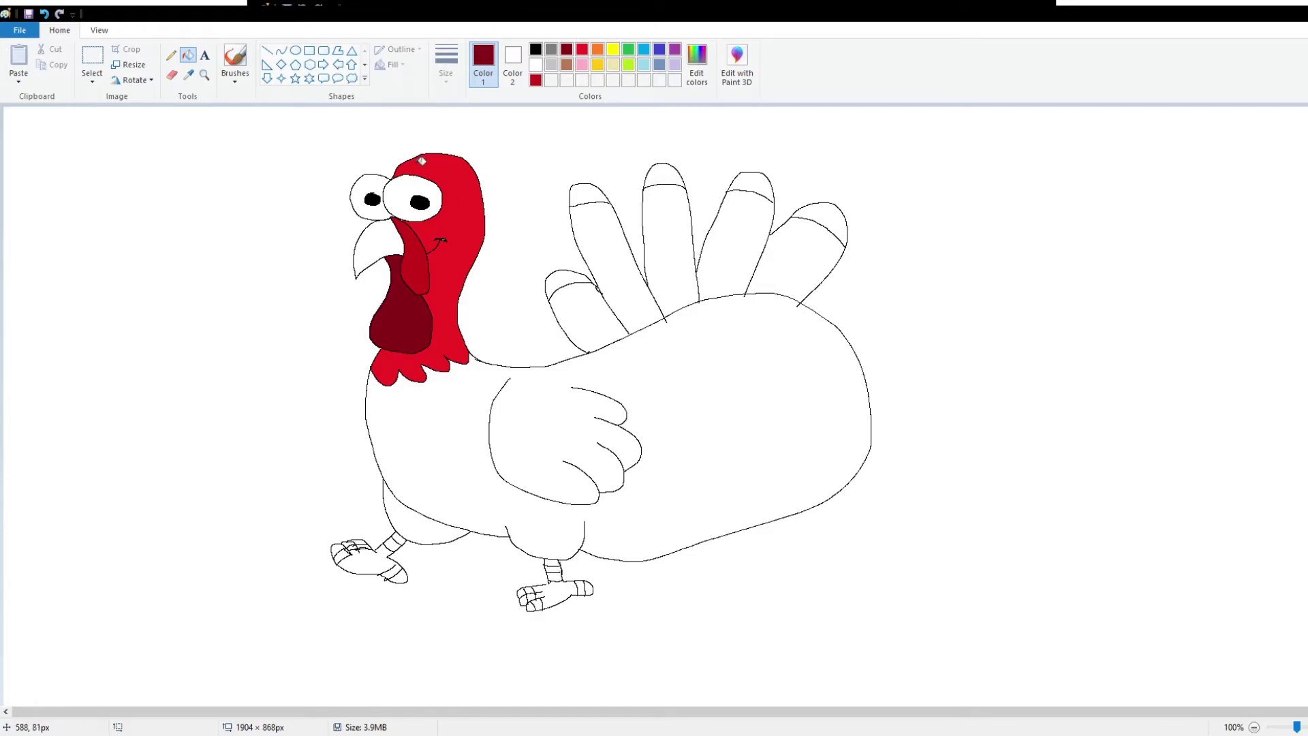
- Fill the beak yellow and the body and wing brown
left_click(611, 49)
left_click(378, 246)
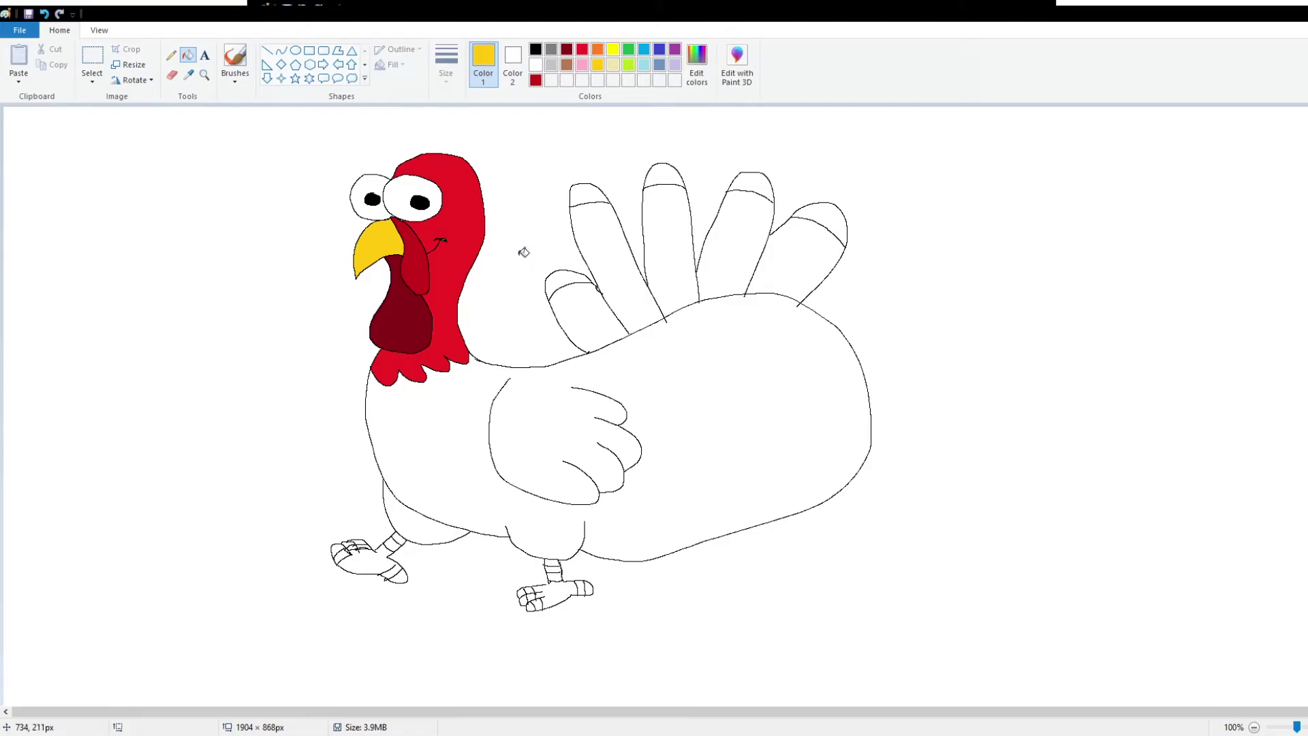
left_click(567, 64)
left_click(672, 373)
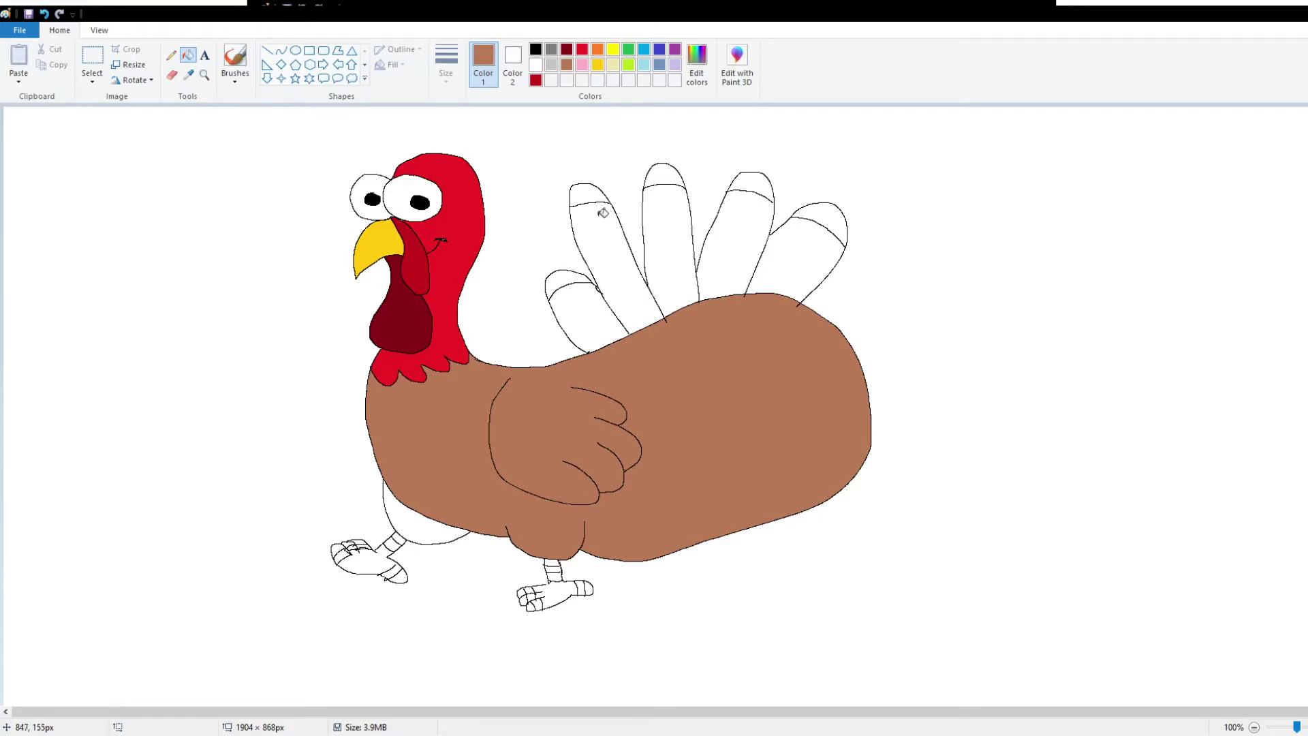
- Refill the body and wing with a darker brown shade
key("ctrl+z")
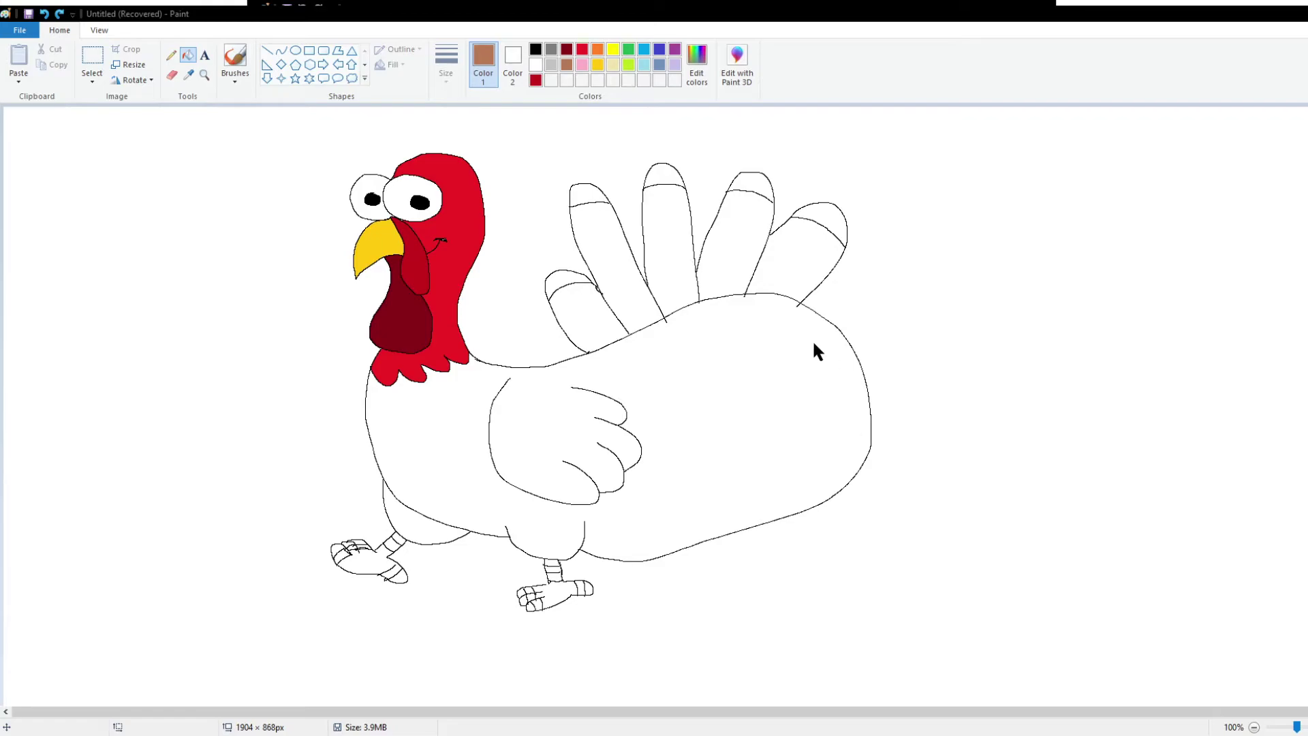
left_click(591, 474)
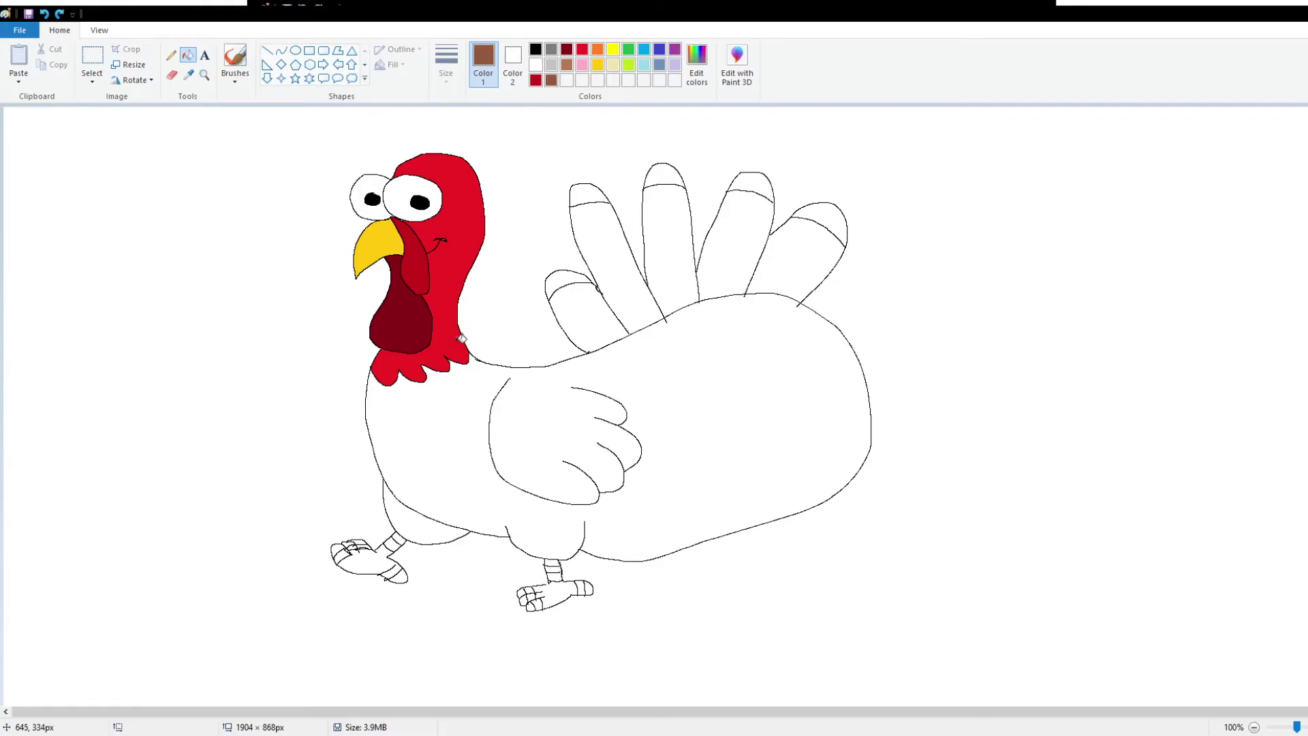
left_click(482, 413)
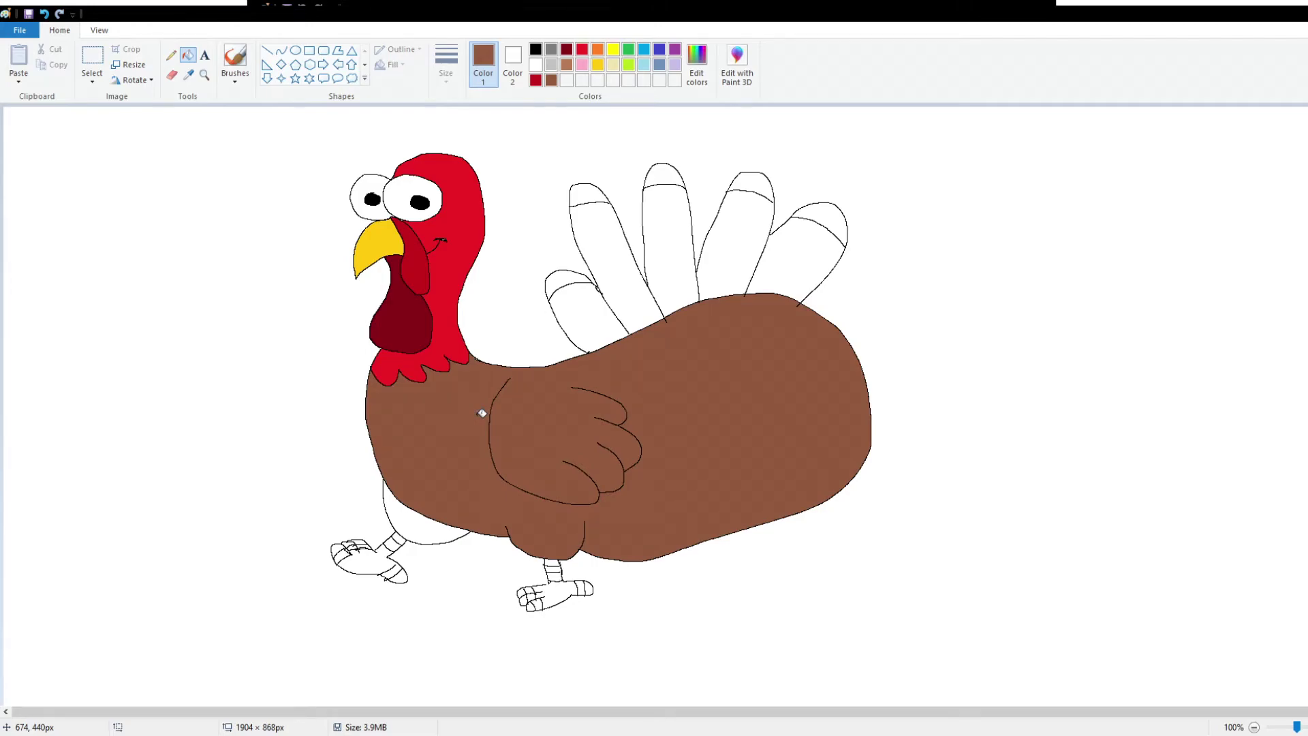
key("ctrl+z")
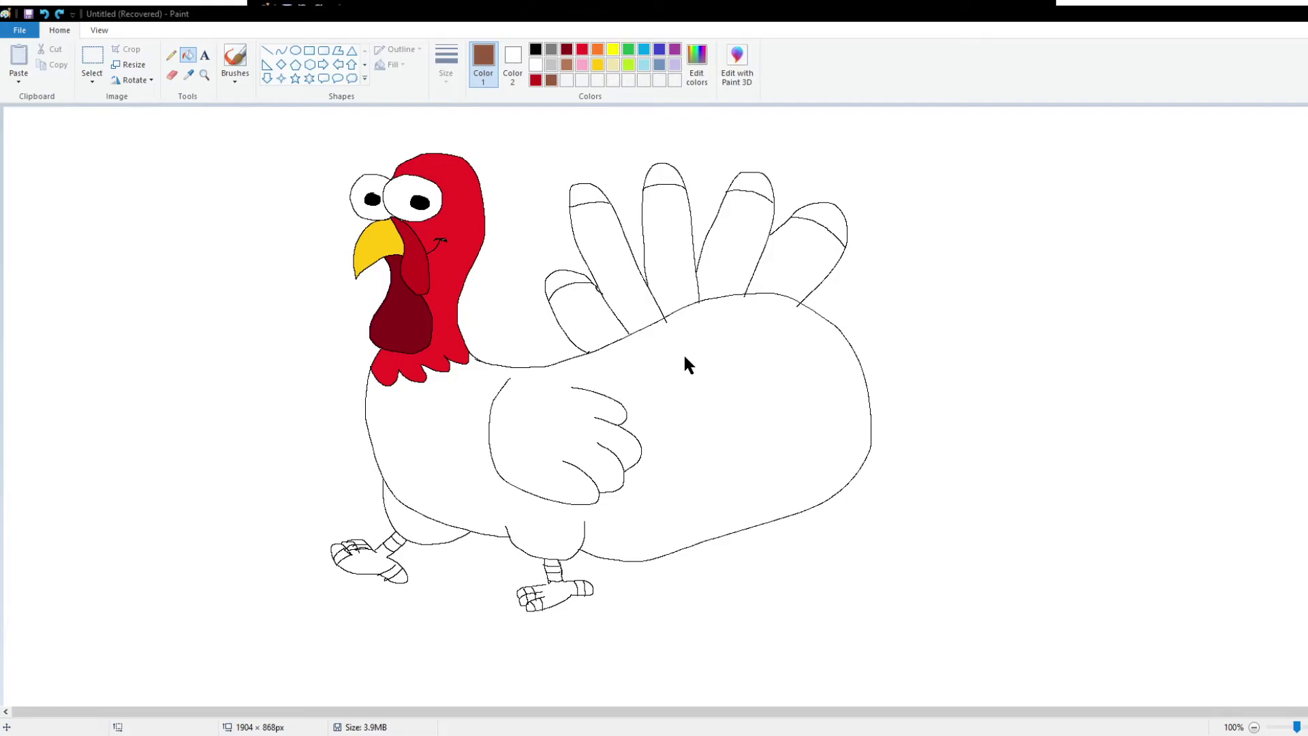
left_click(507, 446)
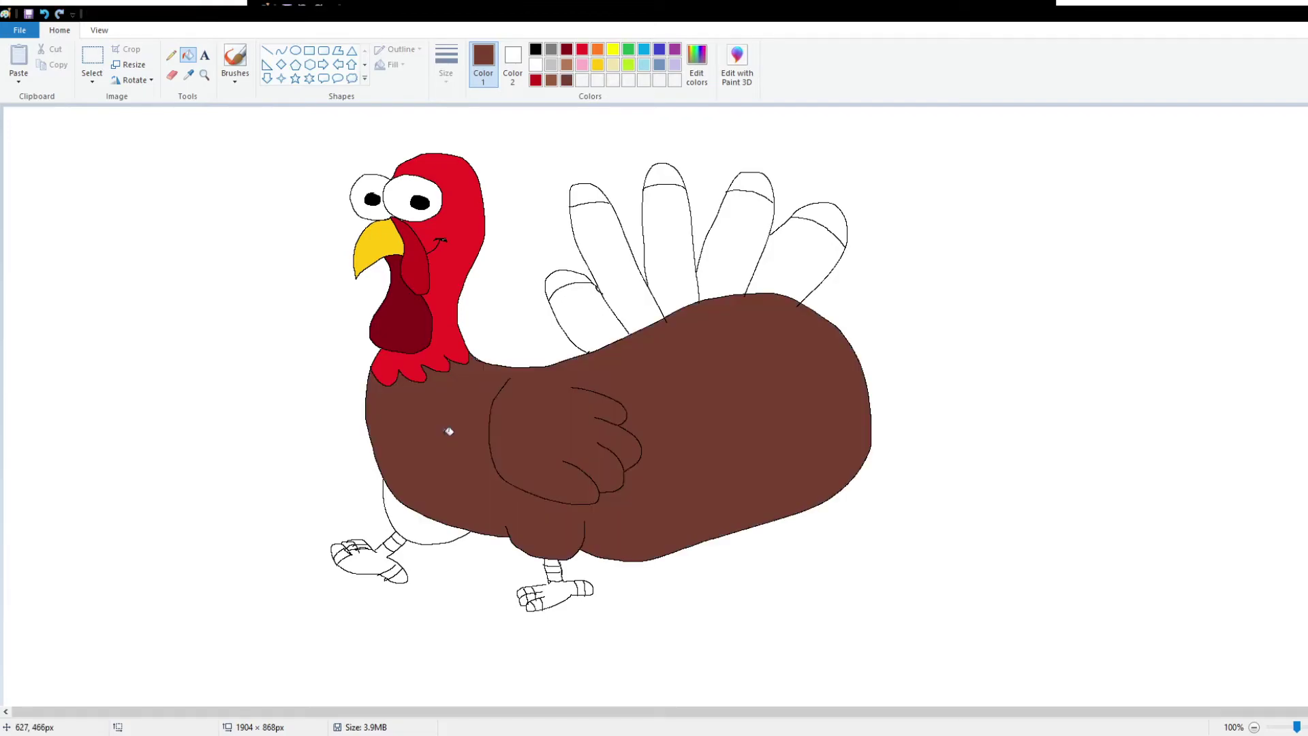
- Fill the lower parts of all five tail feathers brown, redoing the fifth
left_click(582, 326)
left_click(602, 245)
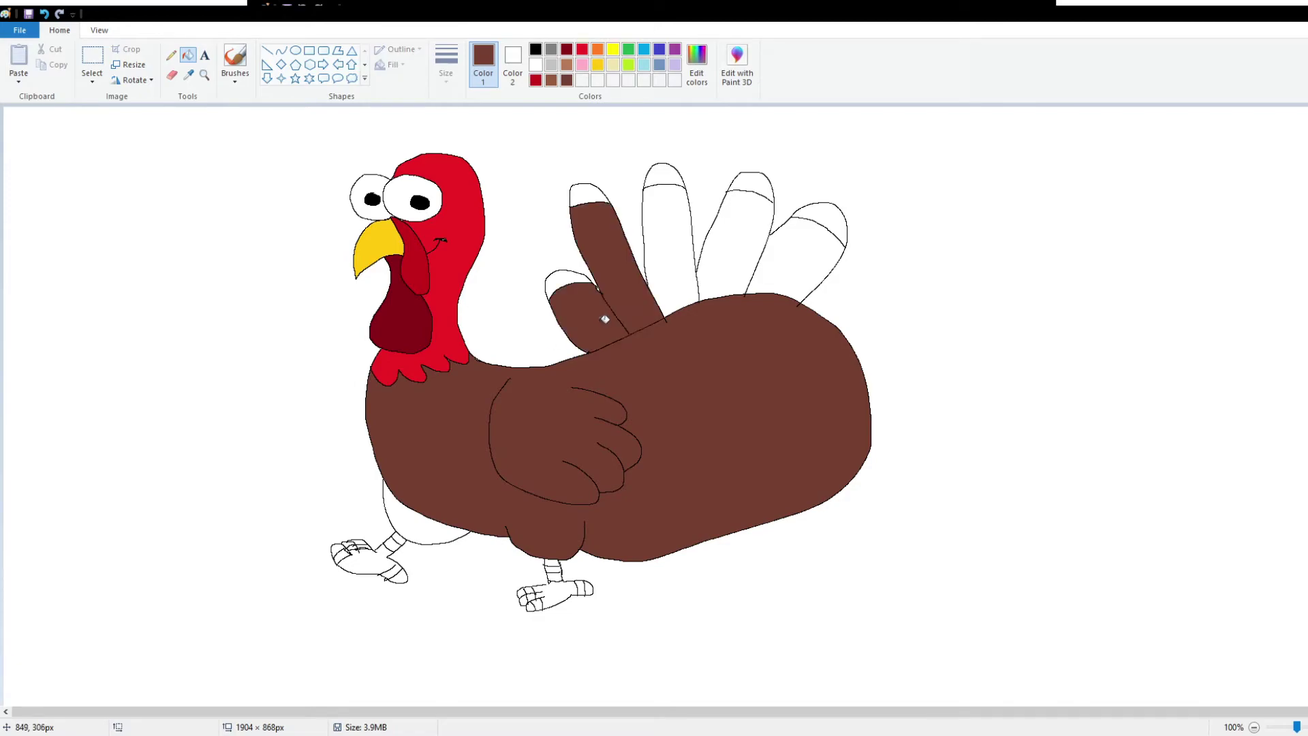
left_click(667, 255)
left_click(734, 251)
left_click(803, 270)
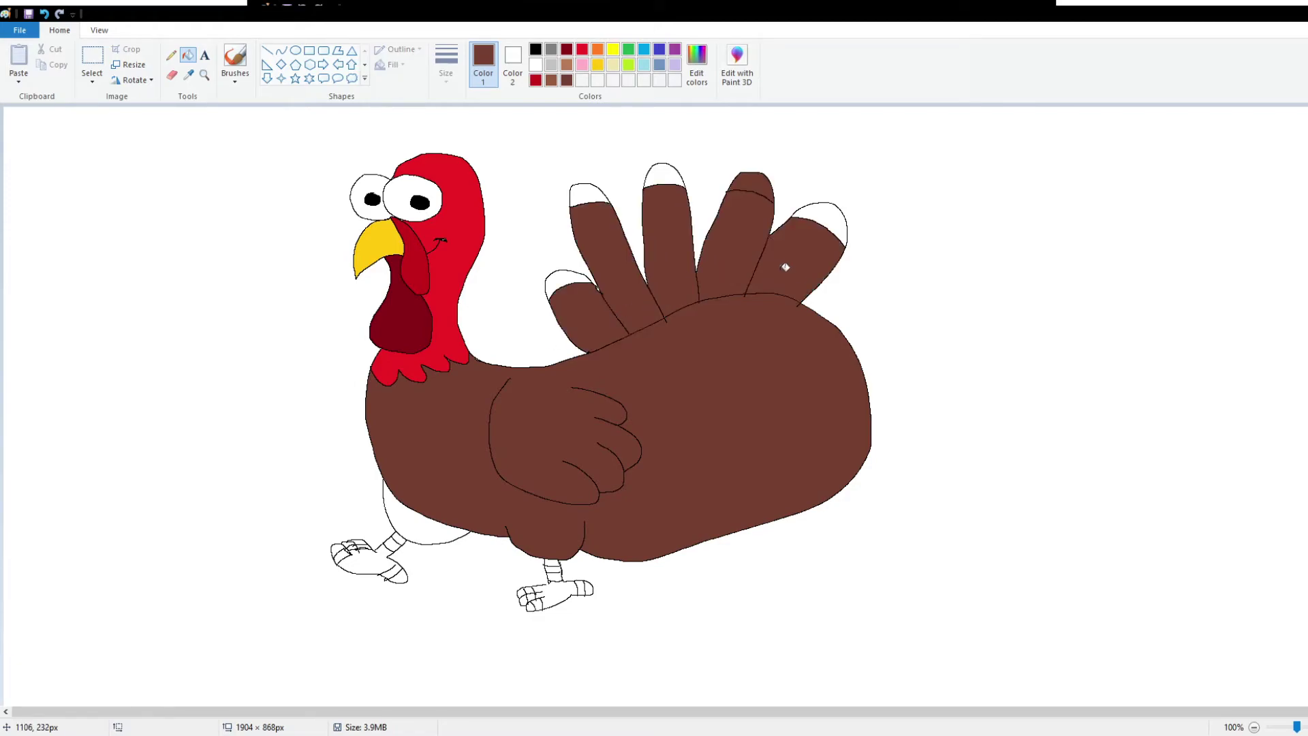
key("ctrl+z")
key("ctrl+z")
left_click(792, 264)
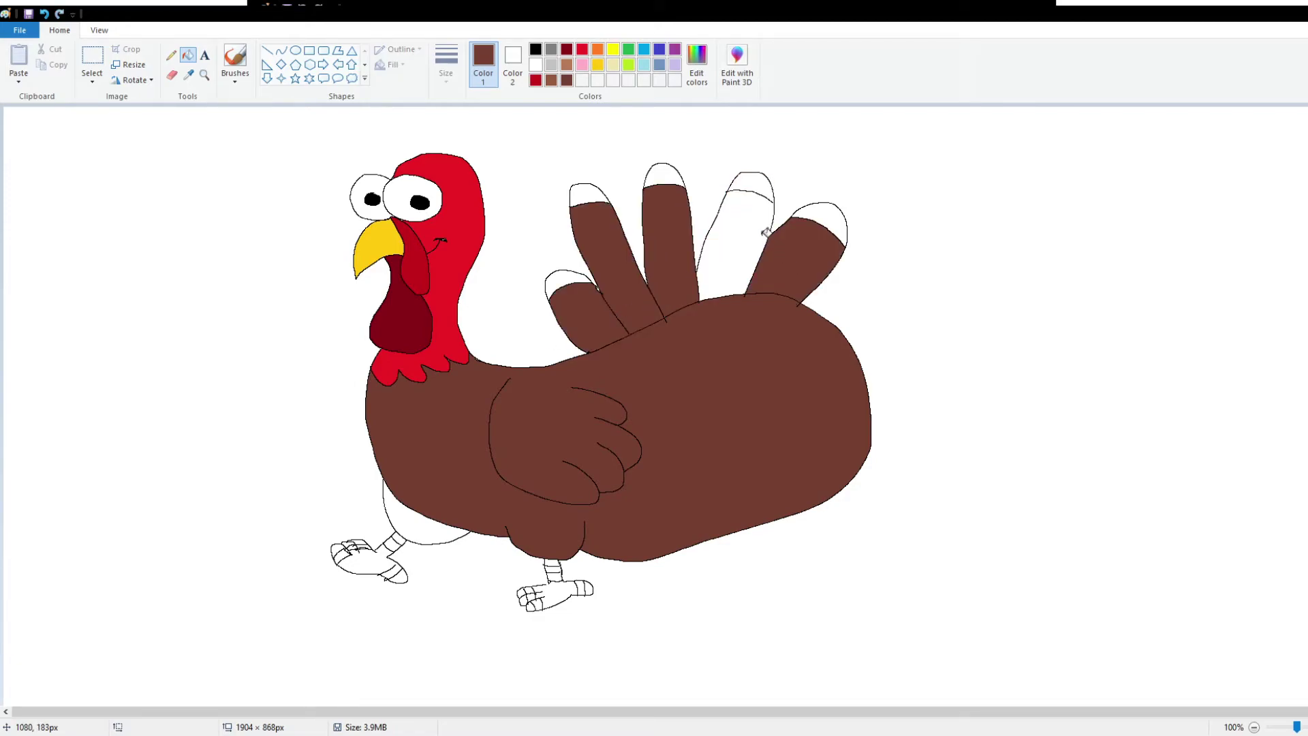
- Refill the fourth tail feather with brown
left_click(172, 55)
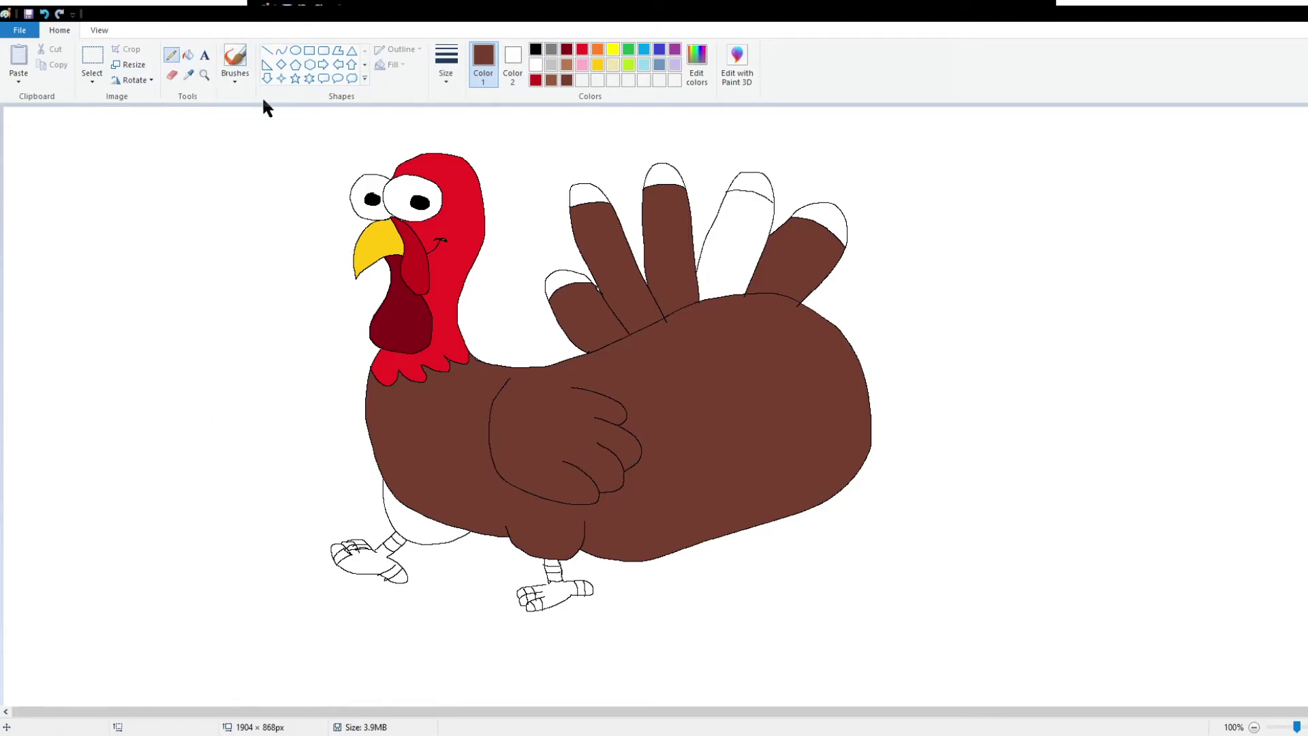
left_click(537, 50)
left_click(565, 79)
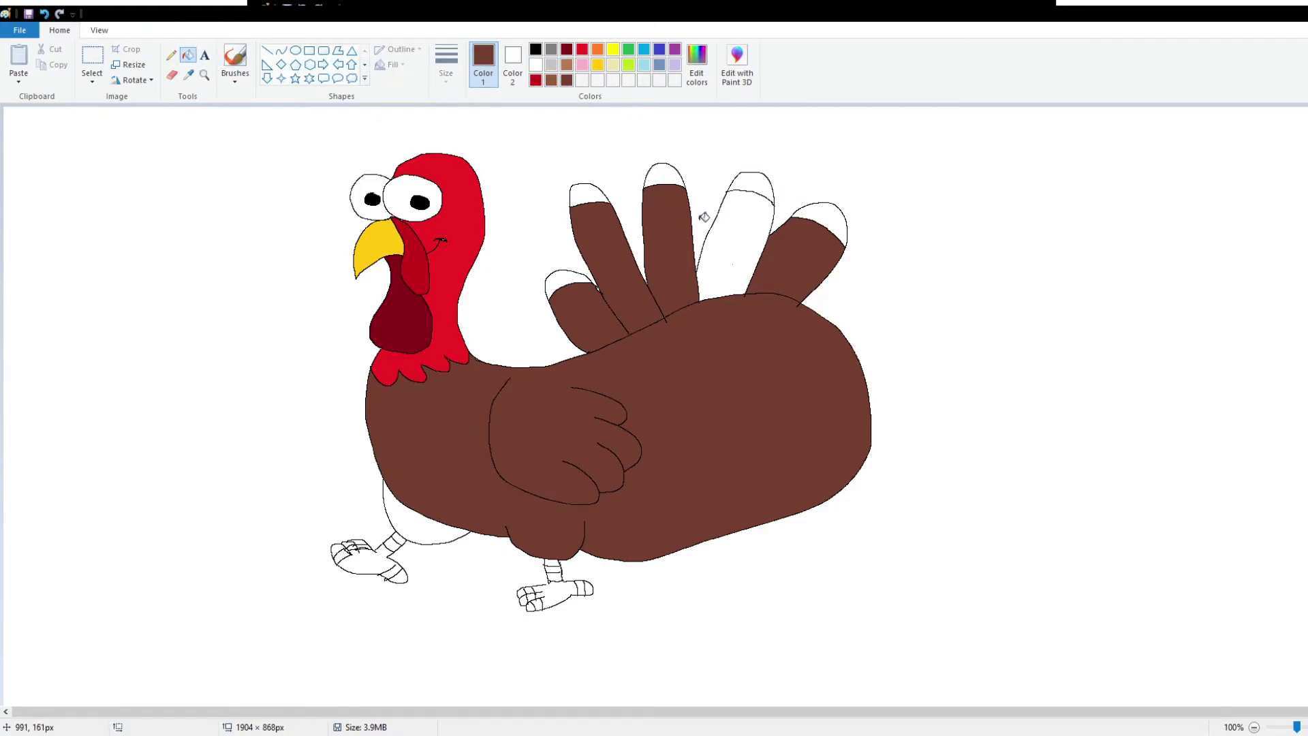
left_click(730, 251)
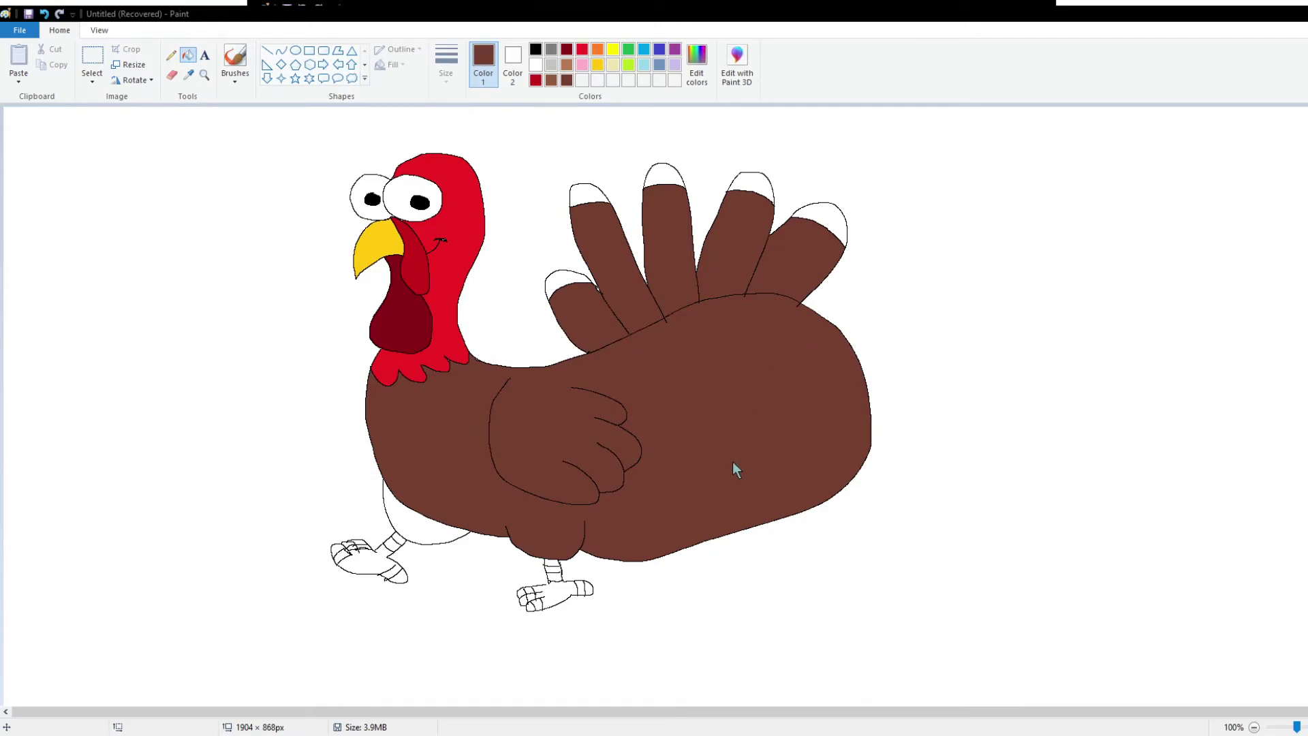
- Fill the four tail feather tips orange
left_click(585, 197)
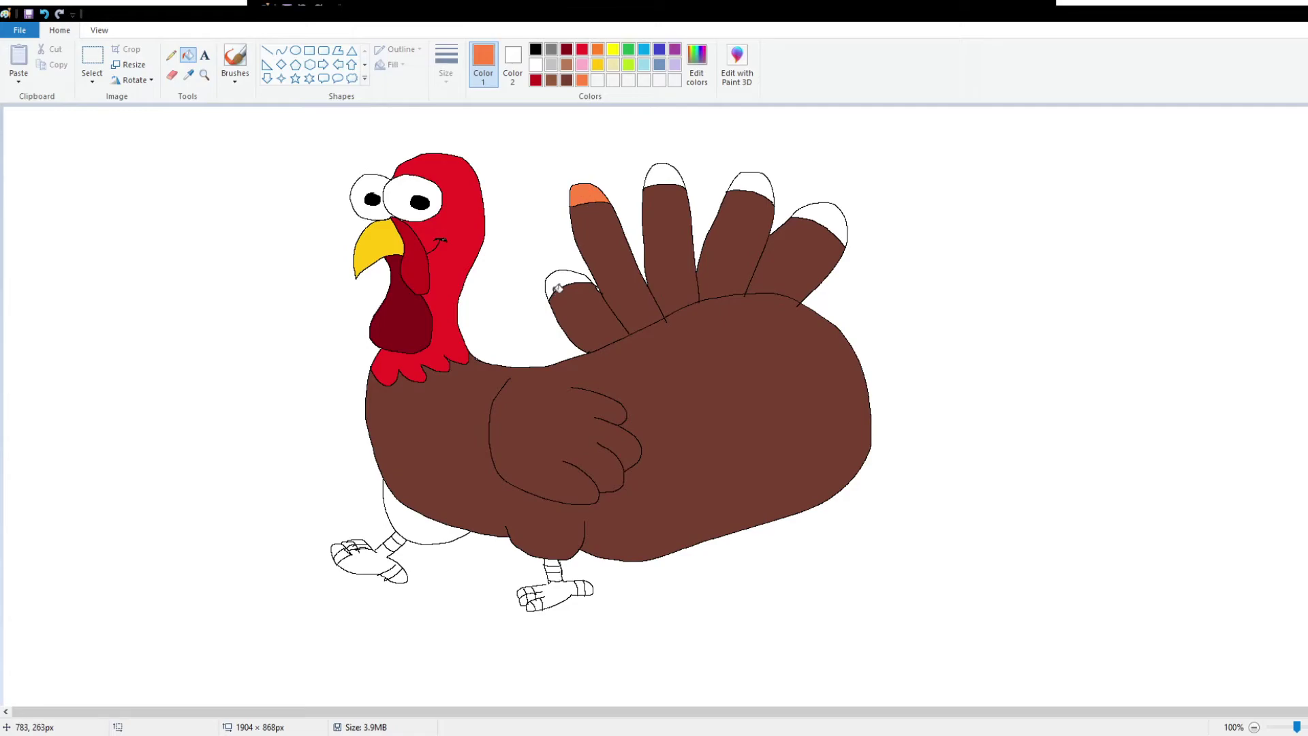
left_click(565, 286)
left_click(665, 176)
left_click(751, 186)
left_click(820, 220)
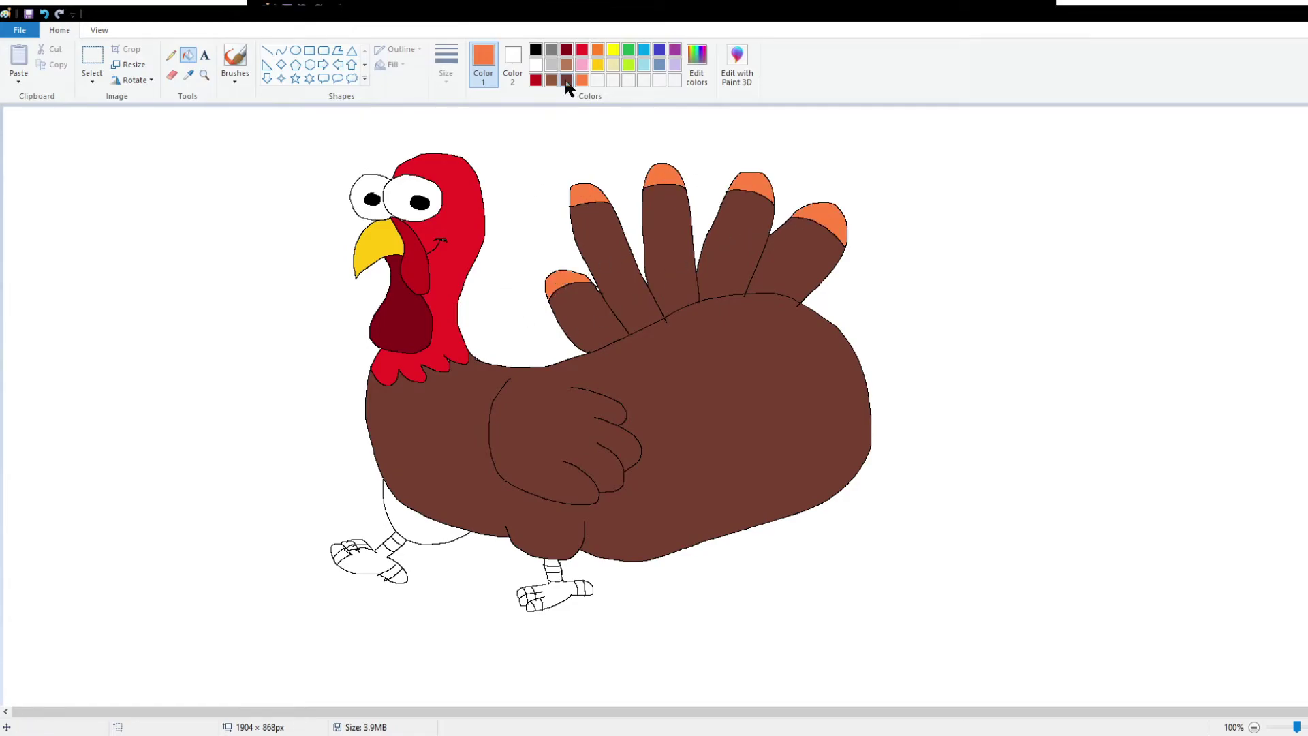
- Fill the patch above the rear leg dark brown
left_click(567, 81)
left_click(431, 522)
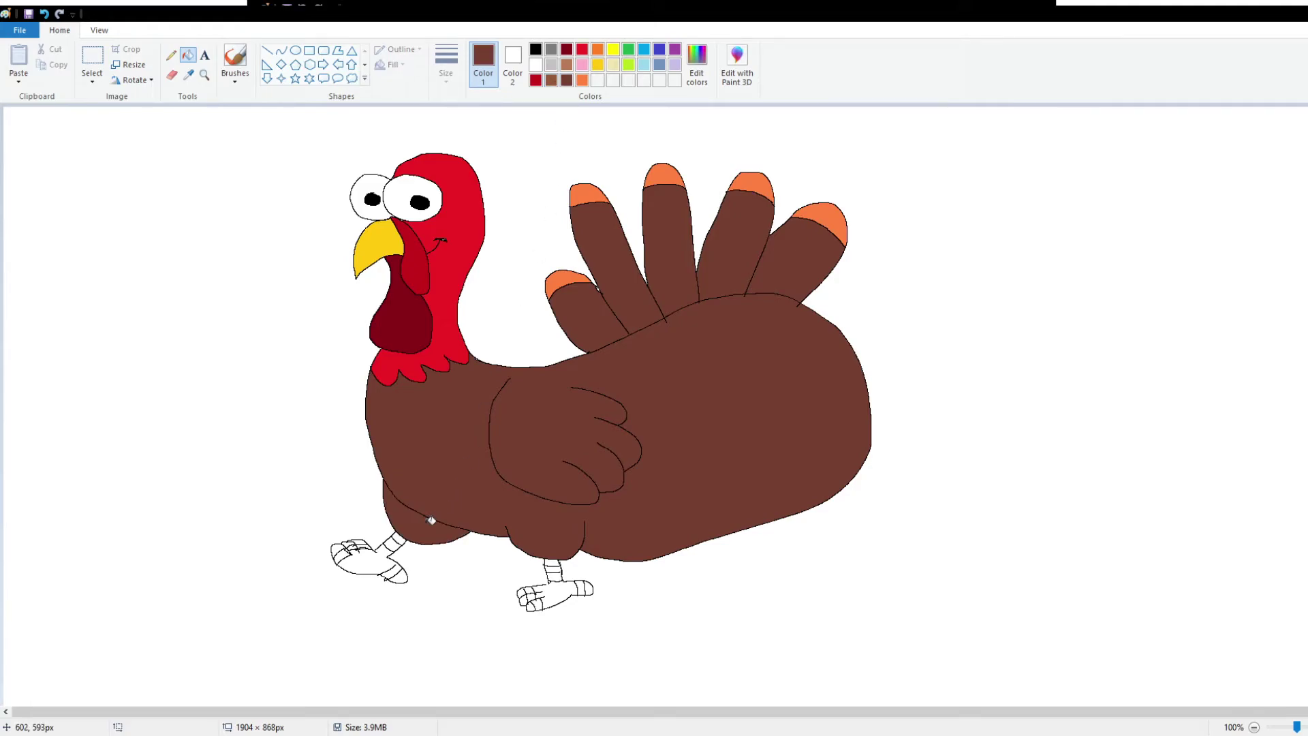
key("ctrl+z")
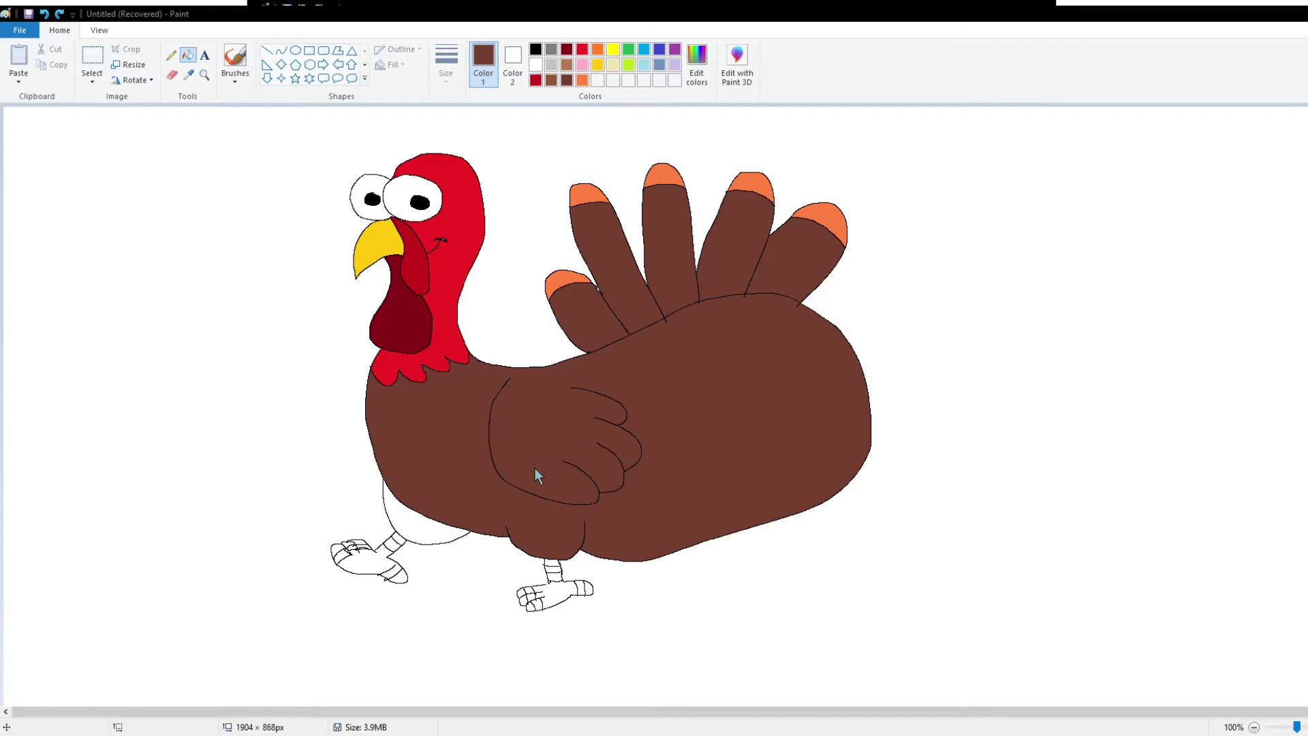
left_click(429, 524)
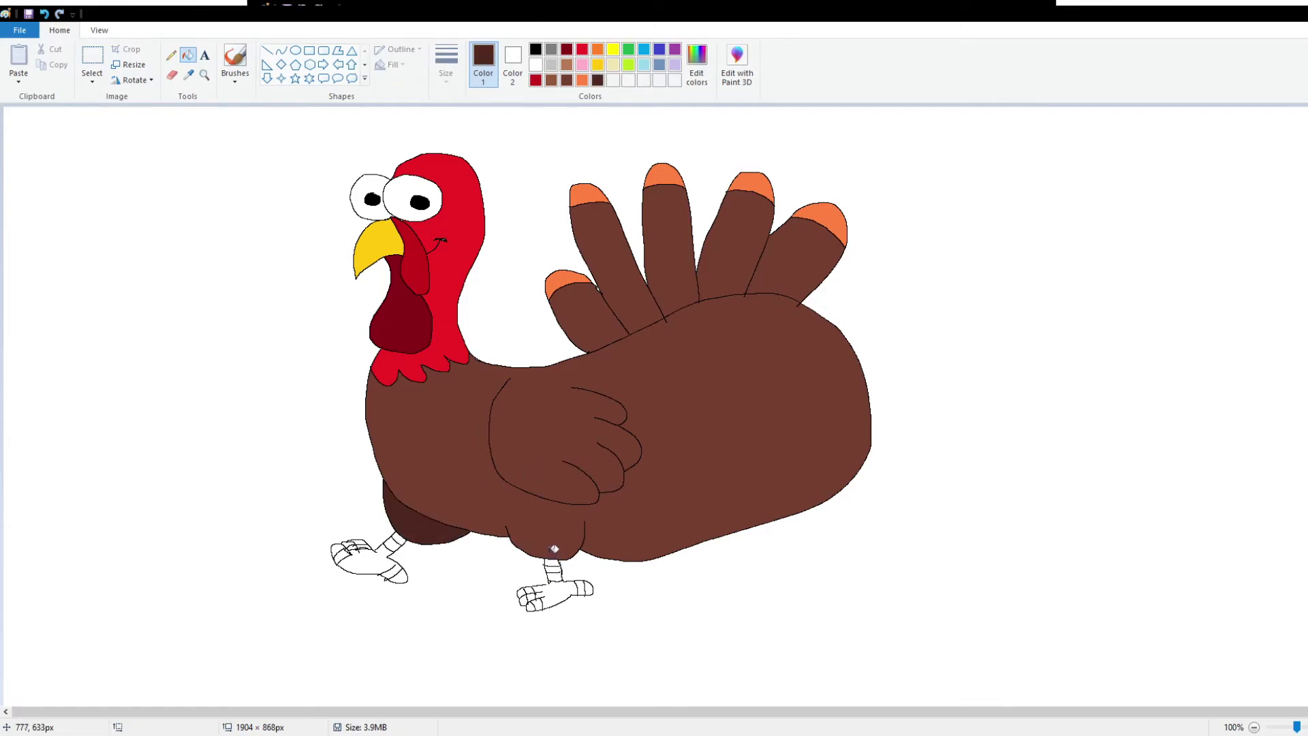
- Fill the left foot, its toes and striped top yellow
left_click(612, 51)
left_click(363, 561)
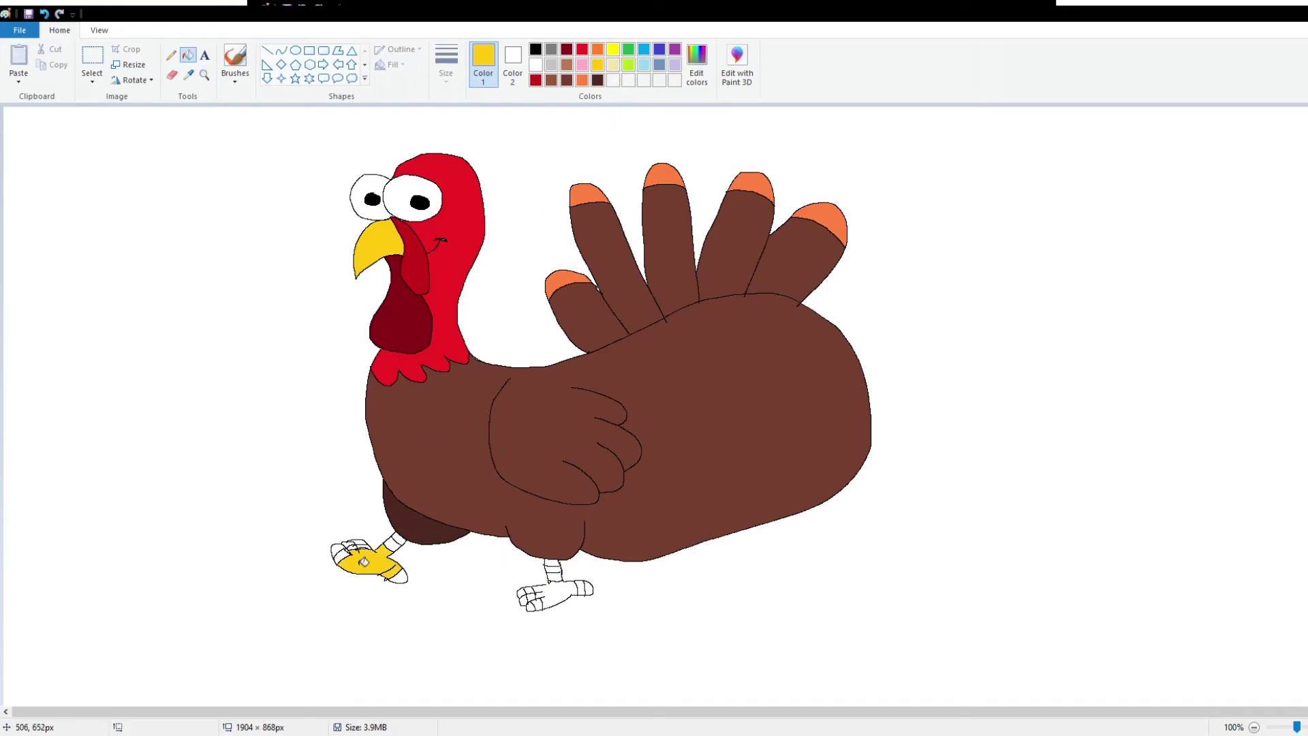
left_click(345, 554)
left_click(357, 545)
key("ctrl+z")
left_click(354, 543)
key("ctrl+z")
left_click(398, 542)
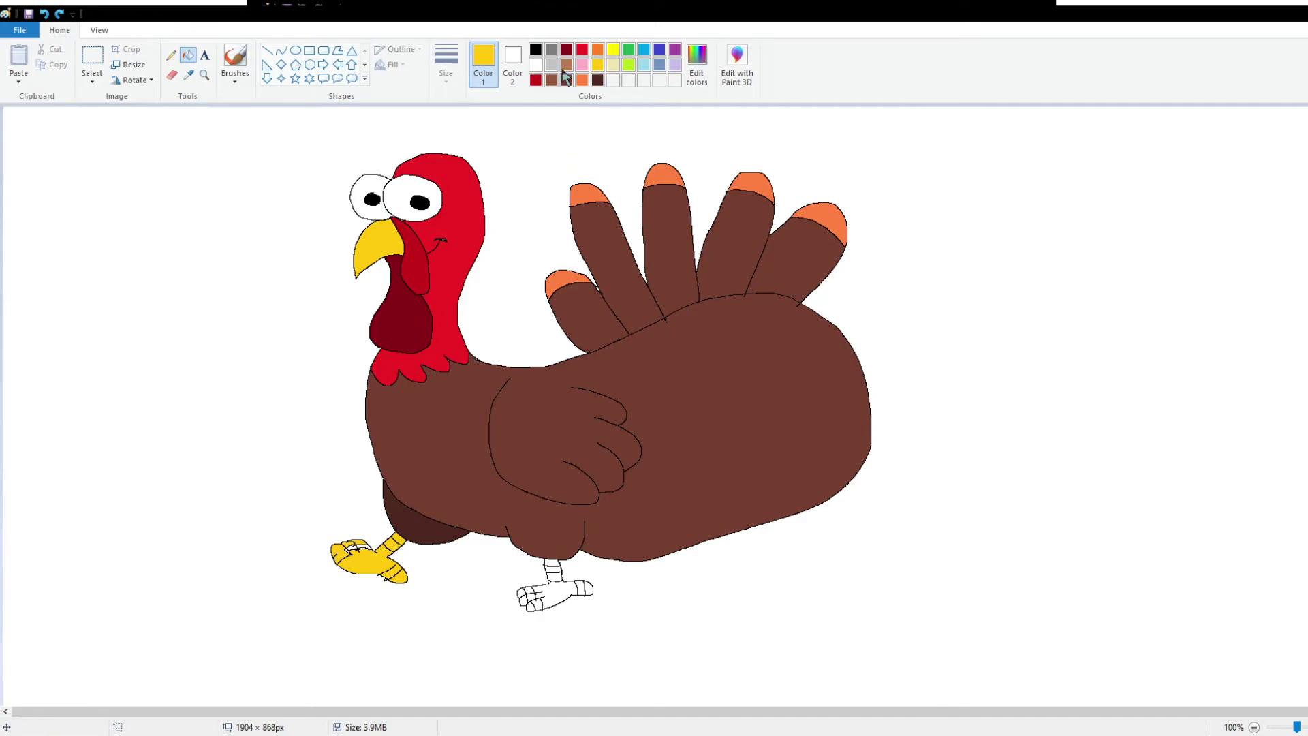
left_click(173, 54)
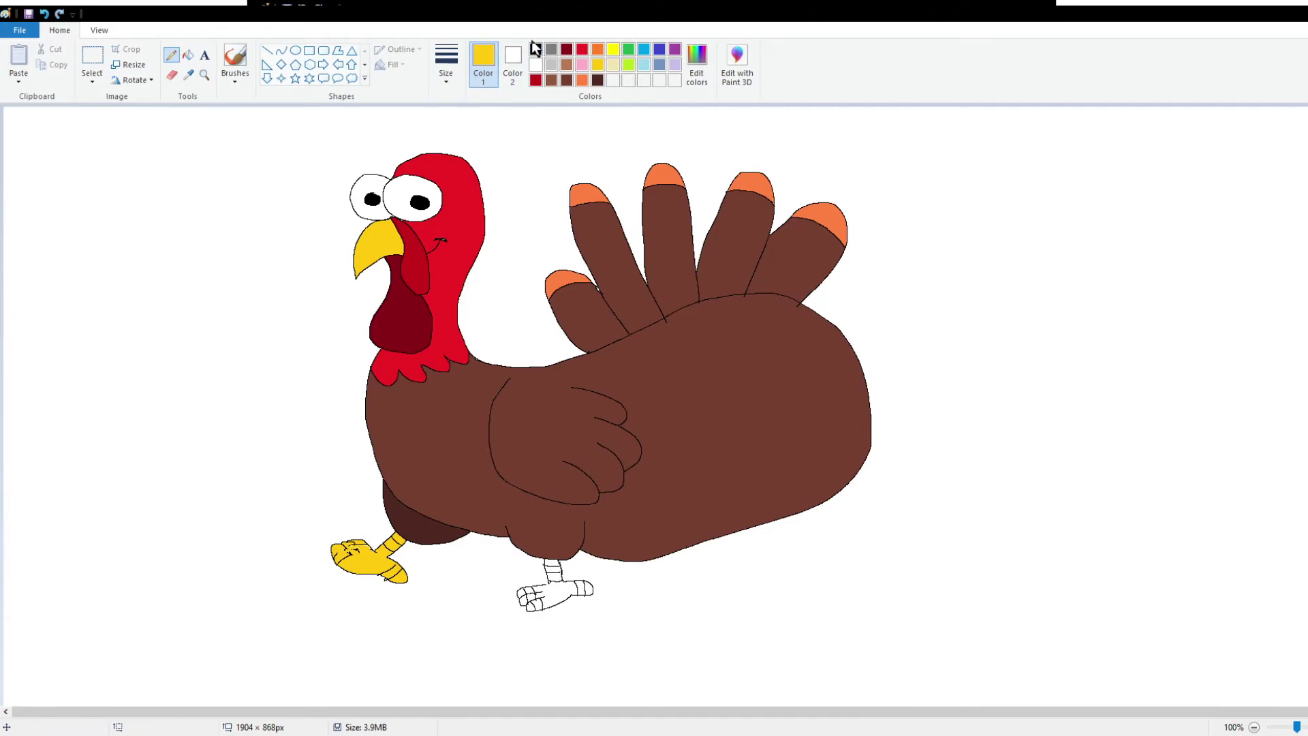
left_click(536, 51)
- Fill the top right-leg segments yellow, undoing a background spill
left_click(596, 64)
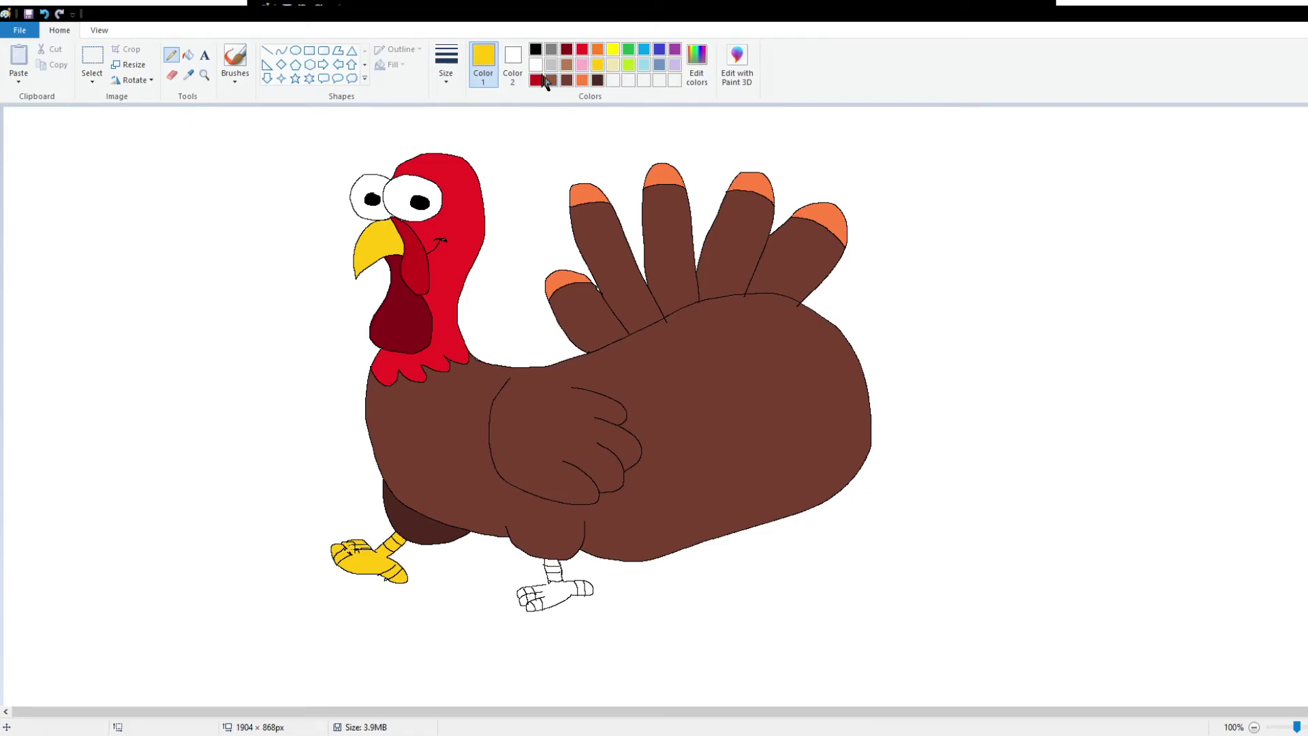
left_click(186, 55)
left_click(553, 569)
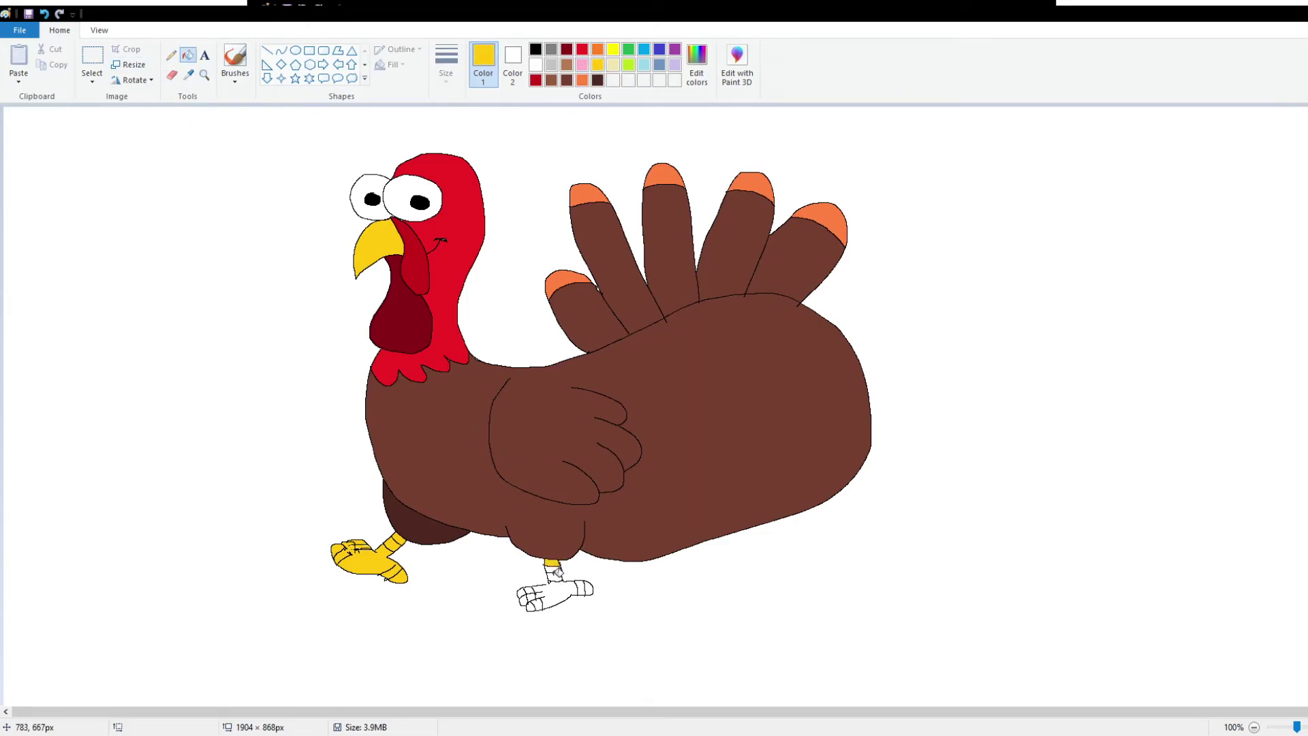
left_click(557, 585)
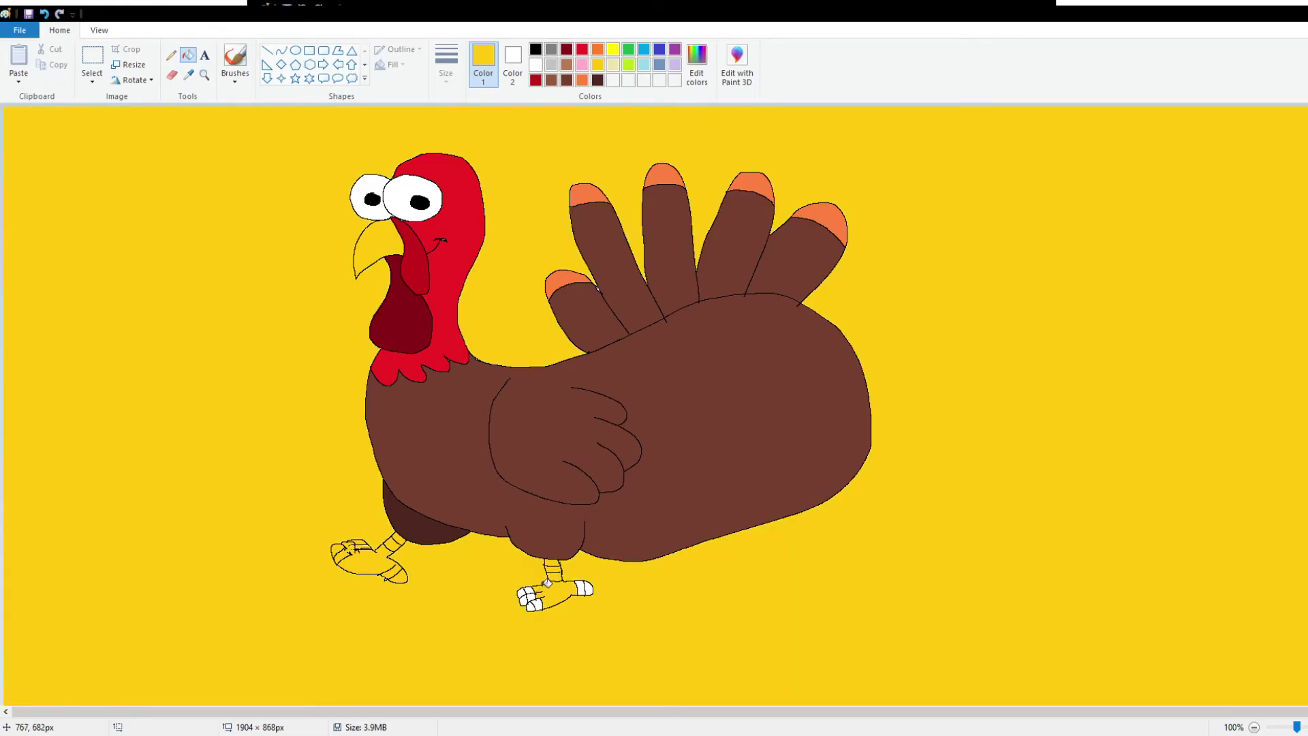
key("ctrl+z")
left_click(172, 54)
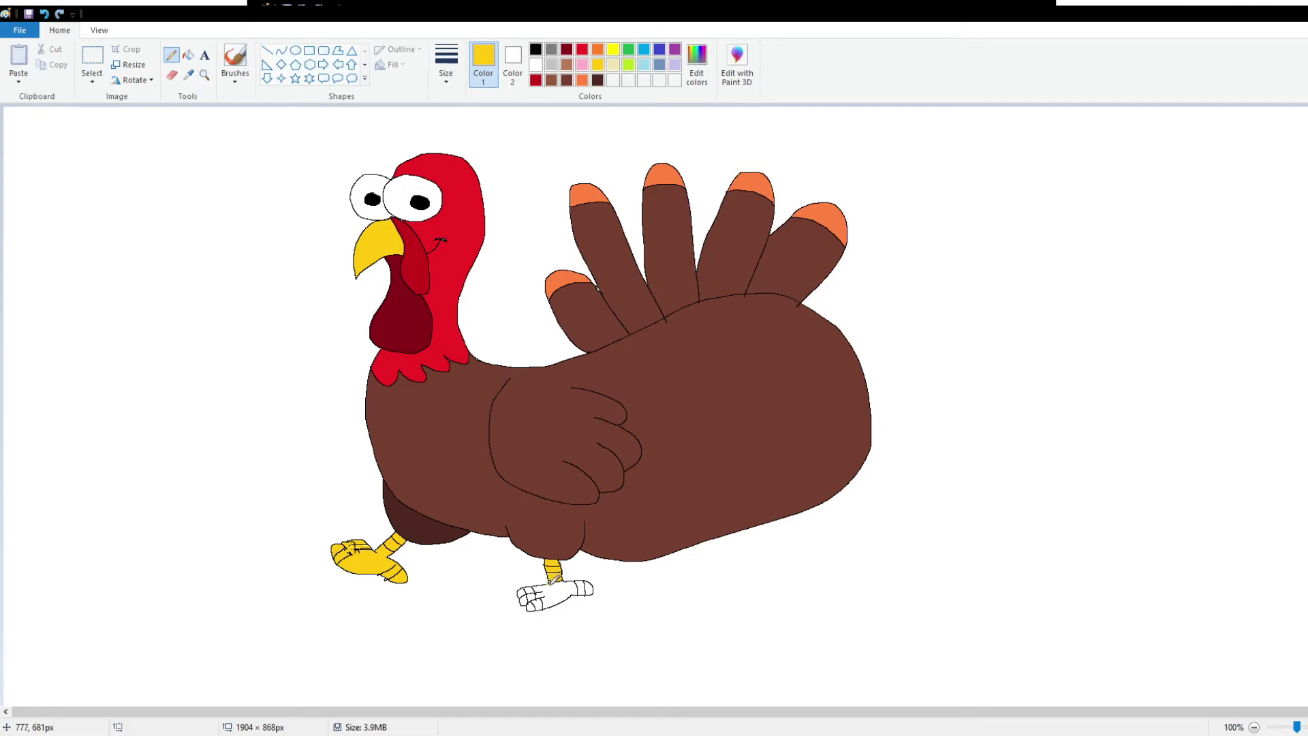
left_click(536, 49)
- Fill the right foot, its toes and the leg joint above it yellow
left_click(187, 54)
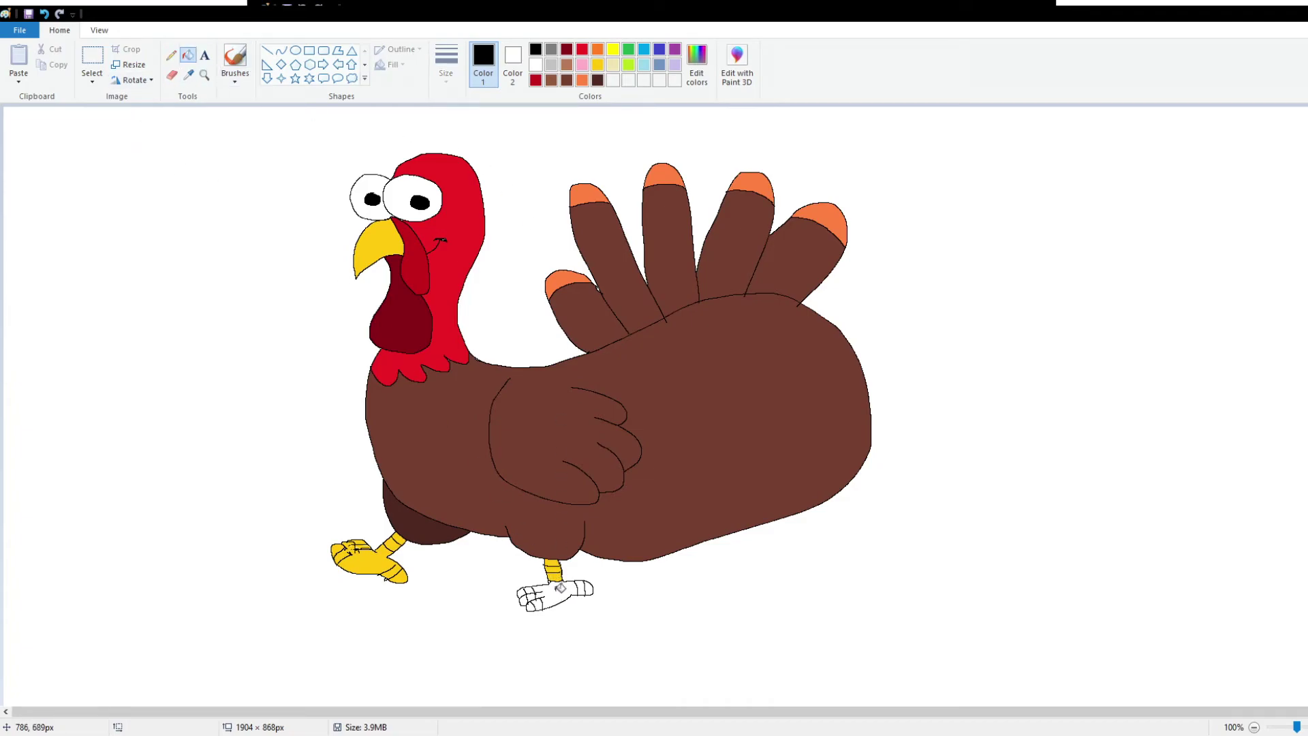
left_click(612, 51)
left_click(562, 597)
left_click(534, 600)
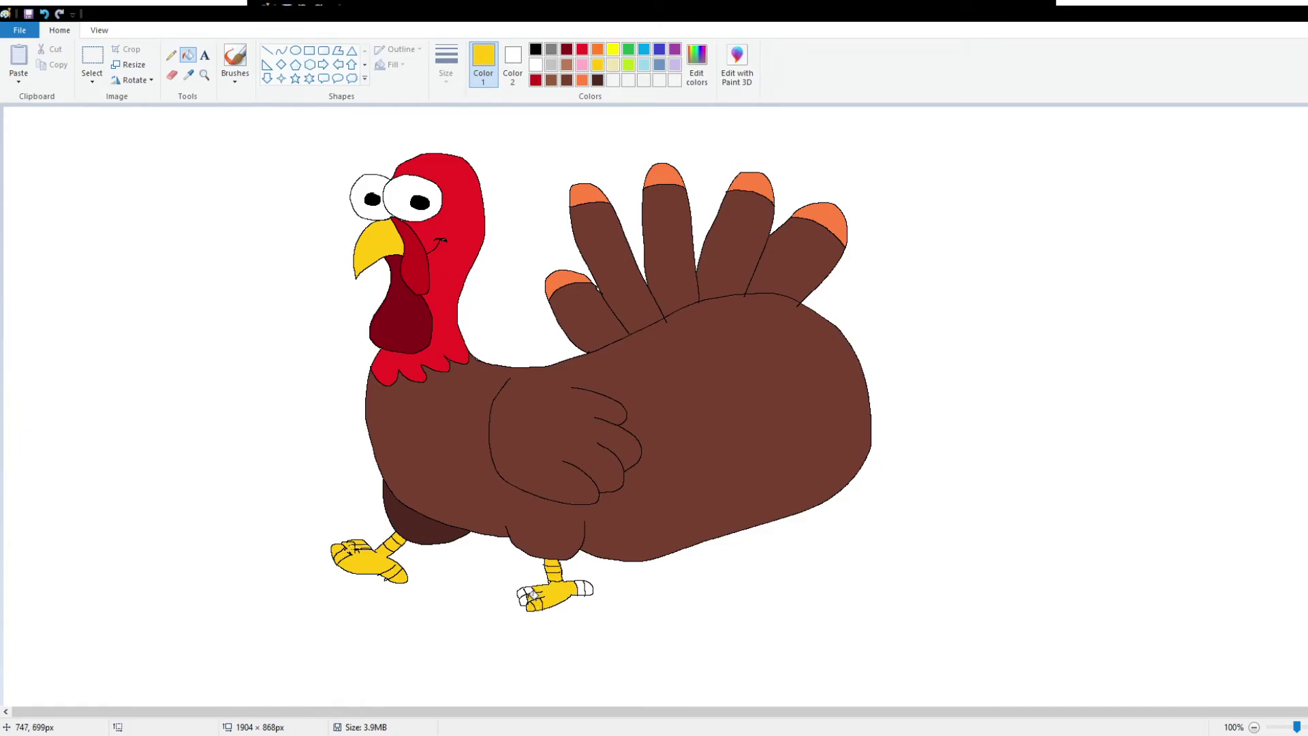
left_click(525, 588)
left_click(596, 586)
left_click(555, 581)
left_click(554, 580)
left_click(536, 50)
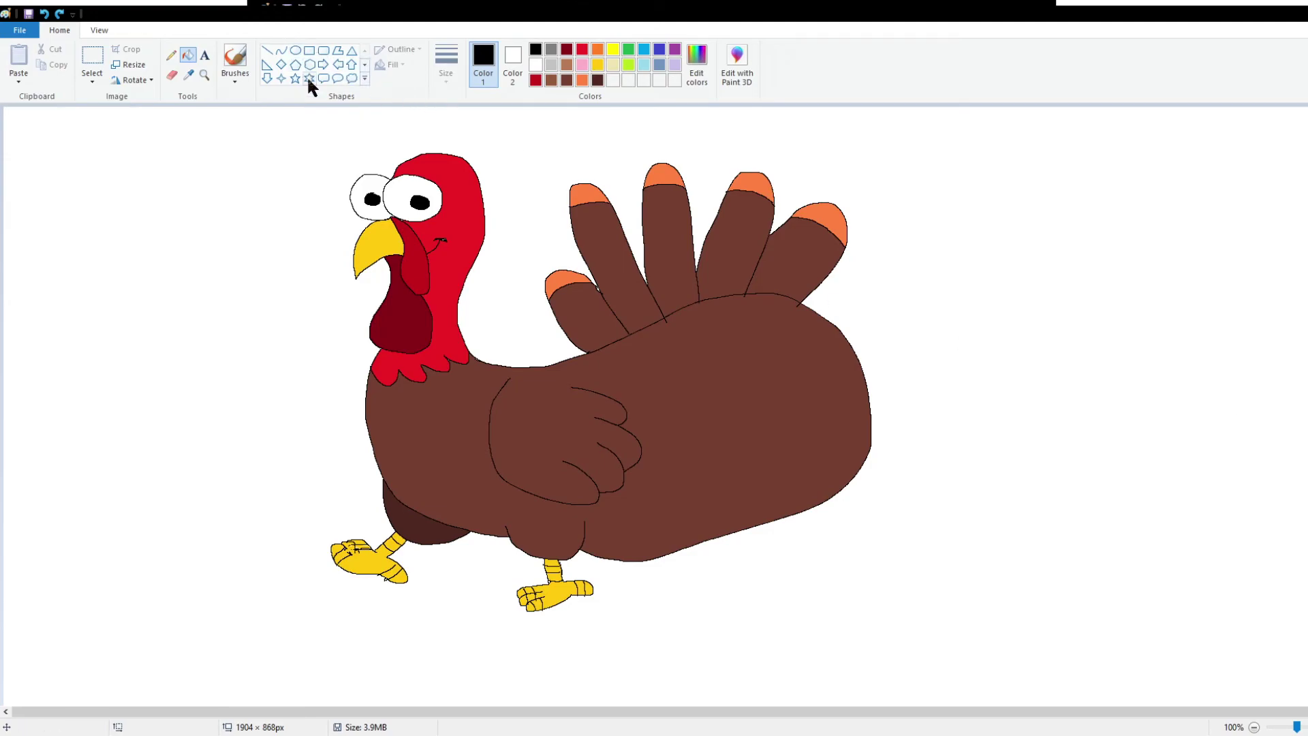
- Sketch the headphone band and earcup outline over the head in pencil
left_click(172, 54)
left_click_drag(480, 174, 480, 216)
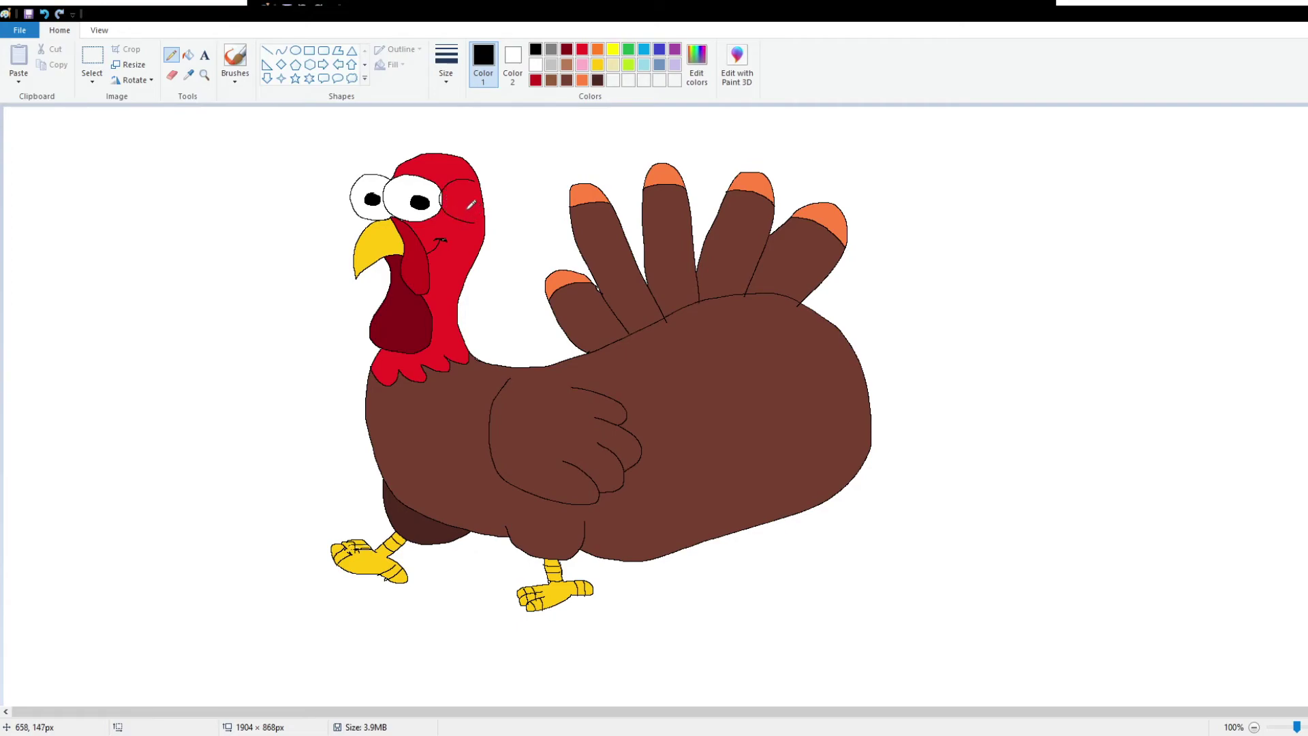
left_click_drag(455, 178, 479, 171)
left_click_drag(473, 169, 407, 157)
mouse_move(476, 173)
left_mouse_down()
mouse_move(457, 149)
mouse_move(411, 158)
left_mouse_up()
- Fill the band and earcup black, restoring the white background after a mis-fill
left_click(188, 54)
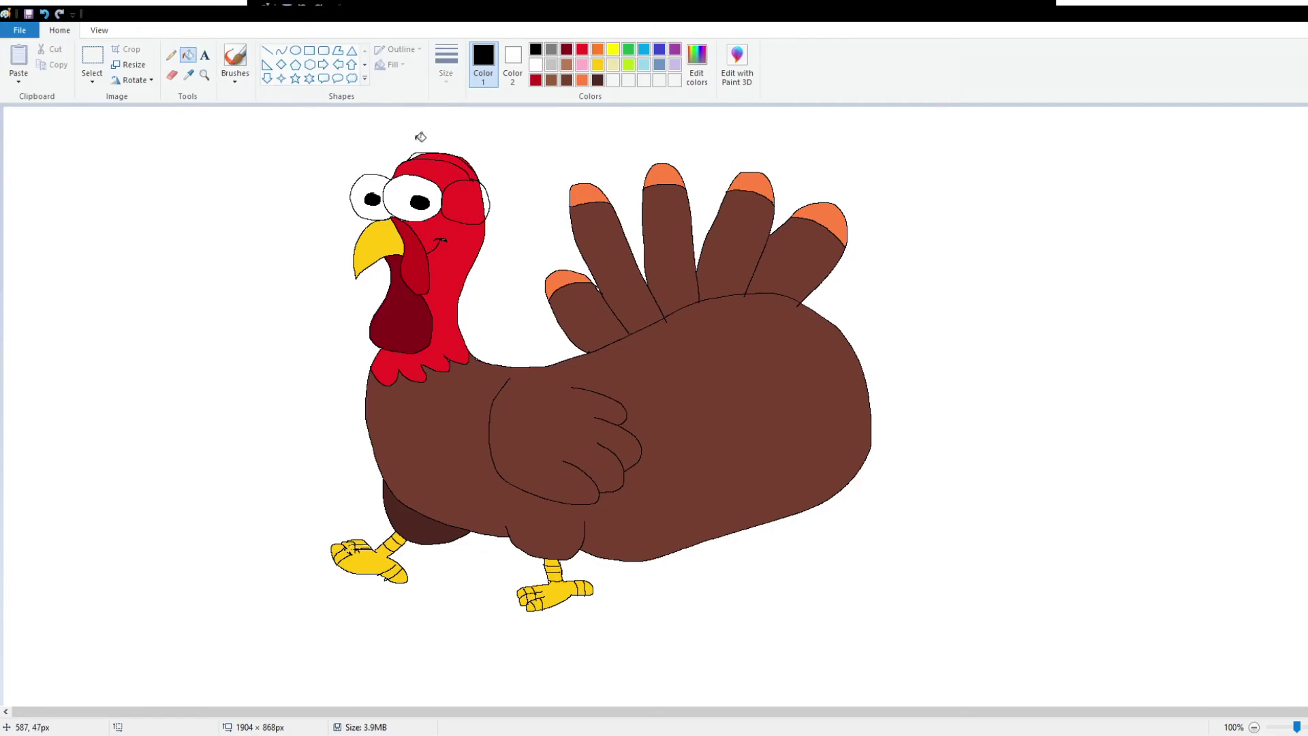
left_click(417, 143)
right_click(417, 144)
left_click(467, 203)
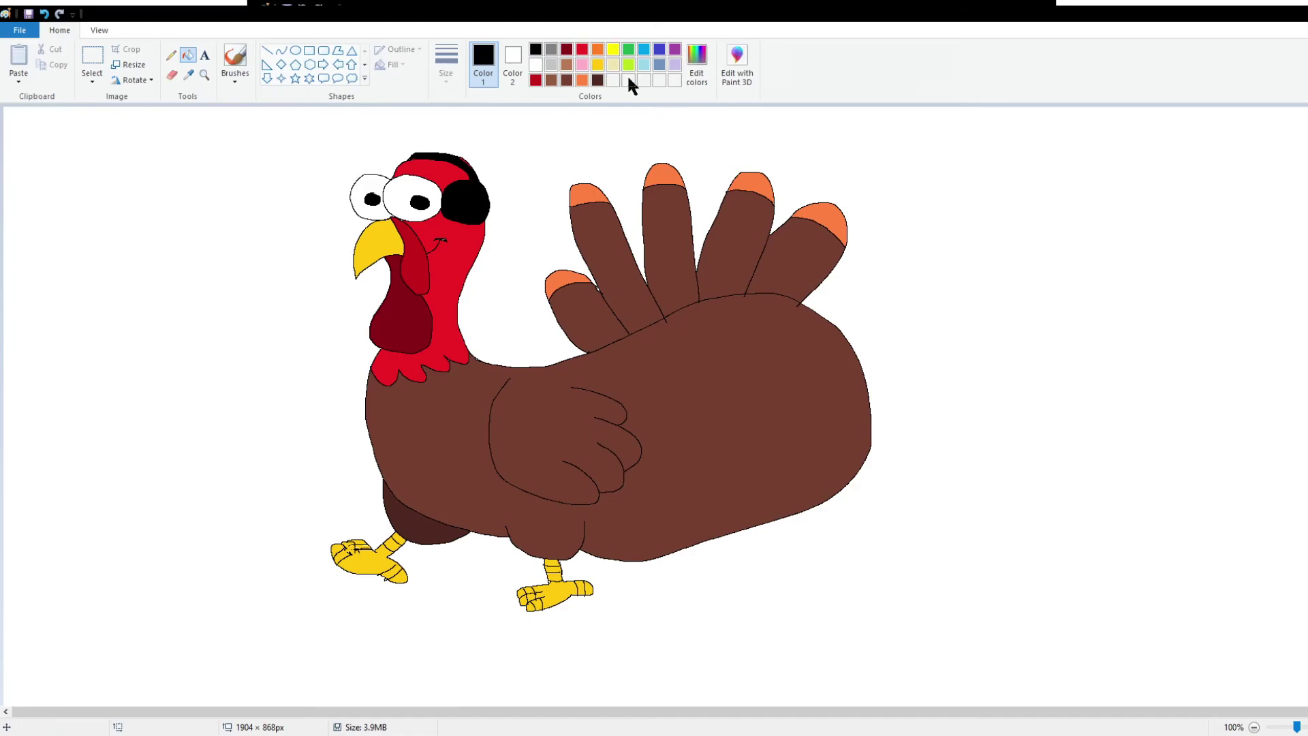
- Draw a small lime-green turkey logo on the black earcup in pencil
left_click(612, 49)
left_click(172, 55)
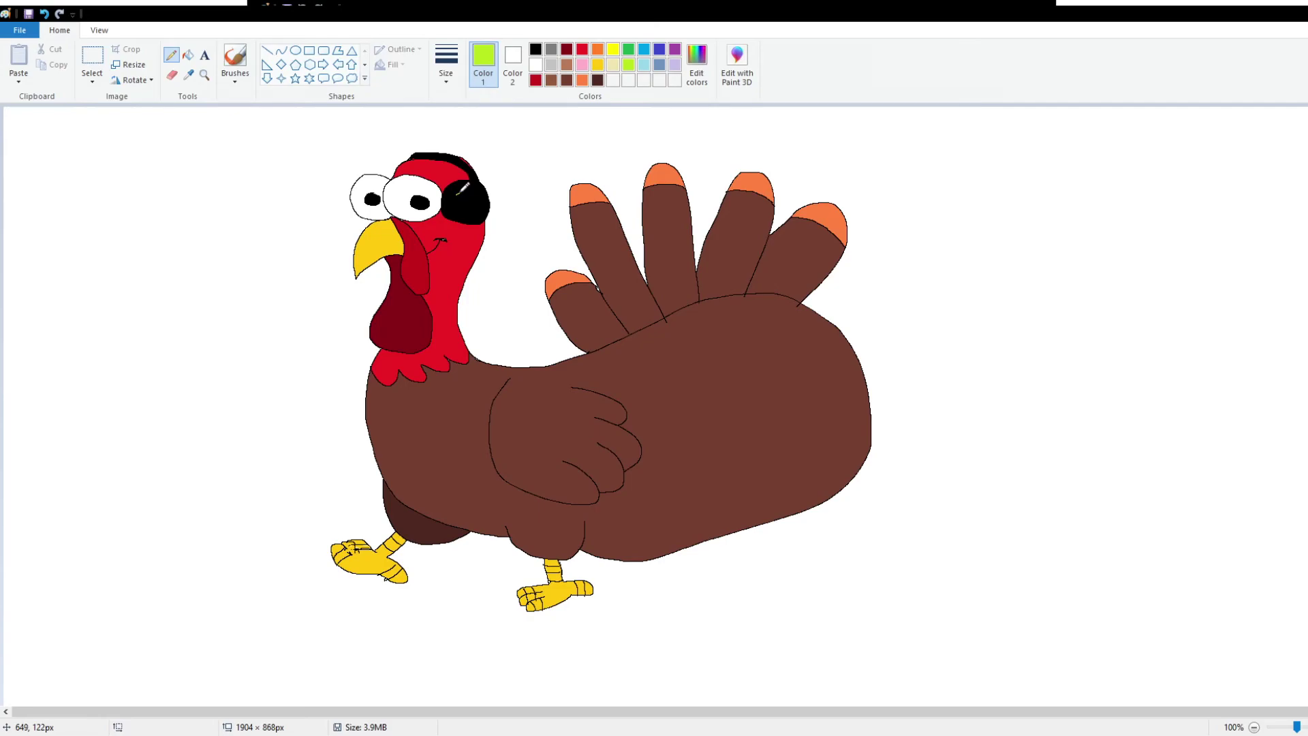
left_click_drag(463, 189, 468, 193)
left_click_drag(459, 193, 488, 199)
- Draw a black microphone arm from the earcup toward the beak, redrawing a misplaced line
left_click(536, 50)
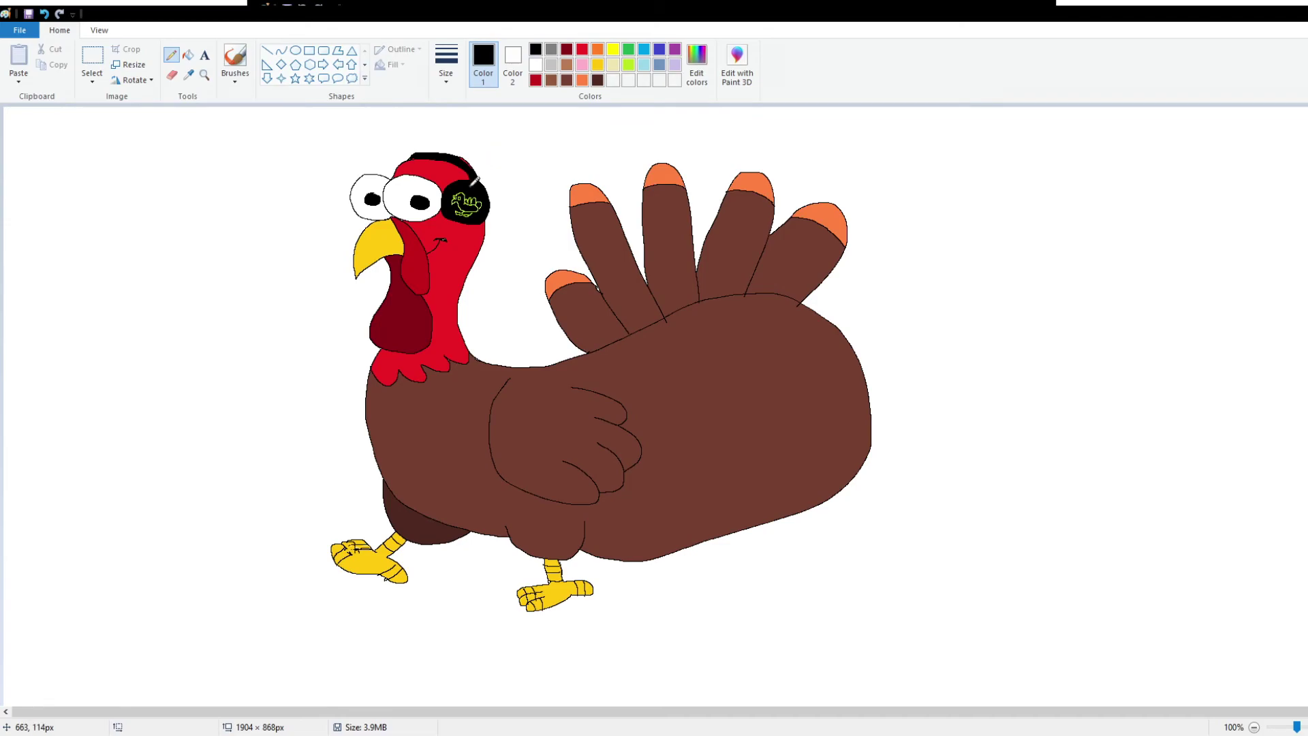
left_click_drag(450, 212, 369, 255)
key("ctrl+z")
left_click_drag(462, 217, 417, 247)
left_click_drag(443, 243, 421, 256)
- Fill the microphone arm and tip solid black
left_click(187, 55)
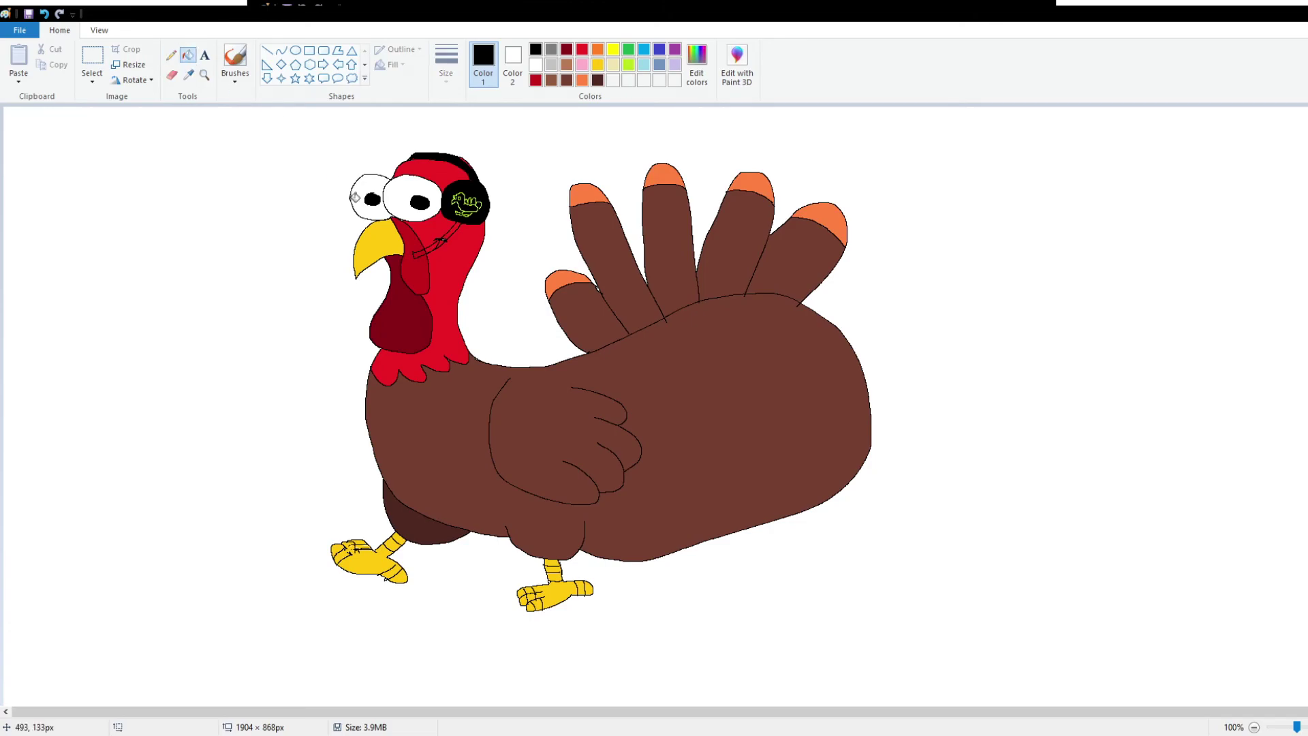
left_click(435, 246)
left_click(450, 237)
key("ctrl+z")
key("ctrl+z")
left_click(172, 54)
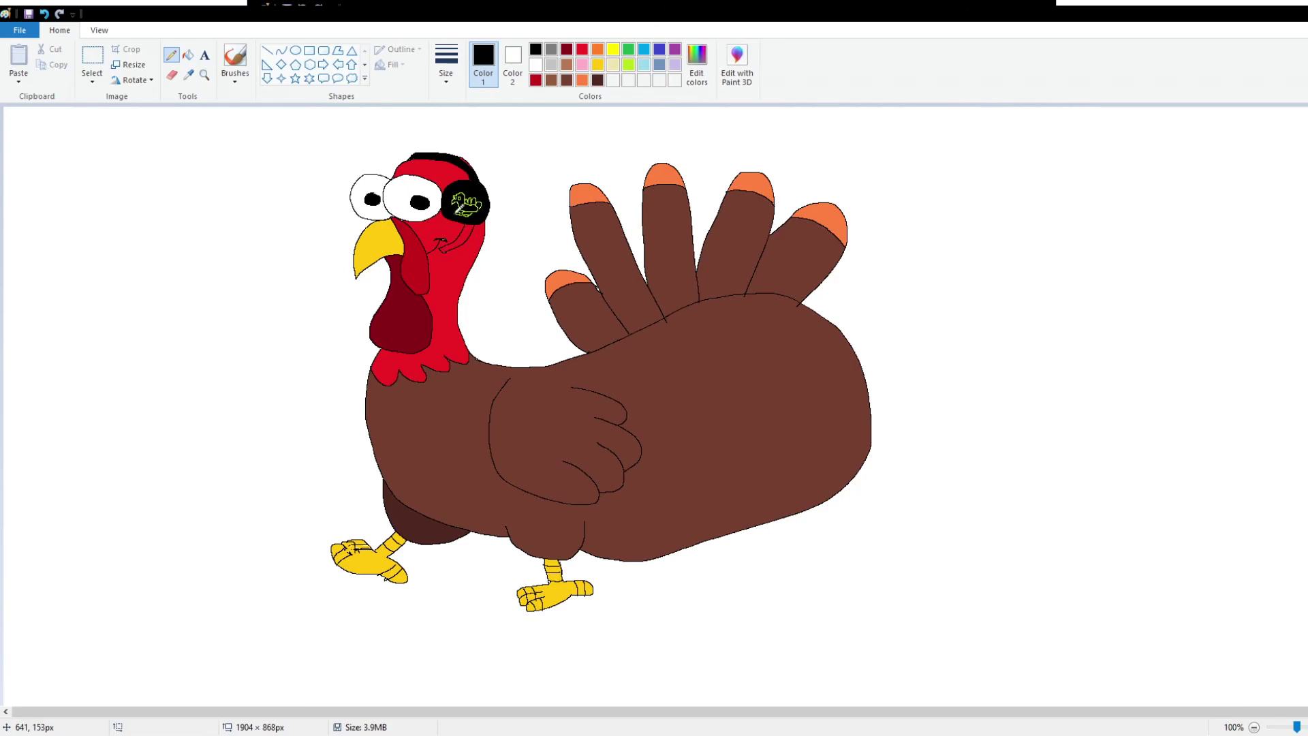
left_click(187, 53)
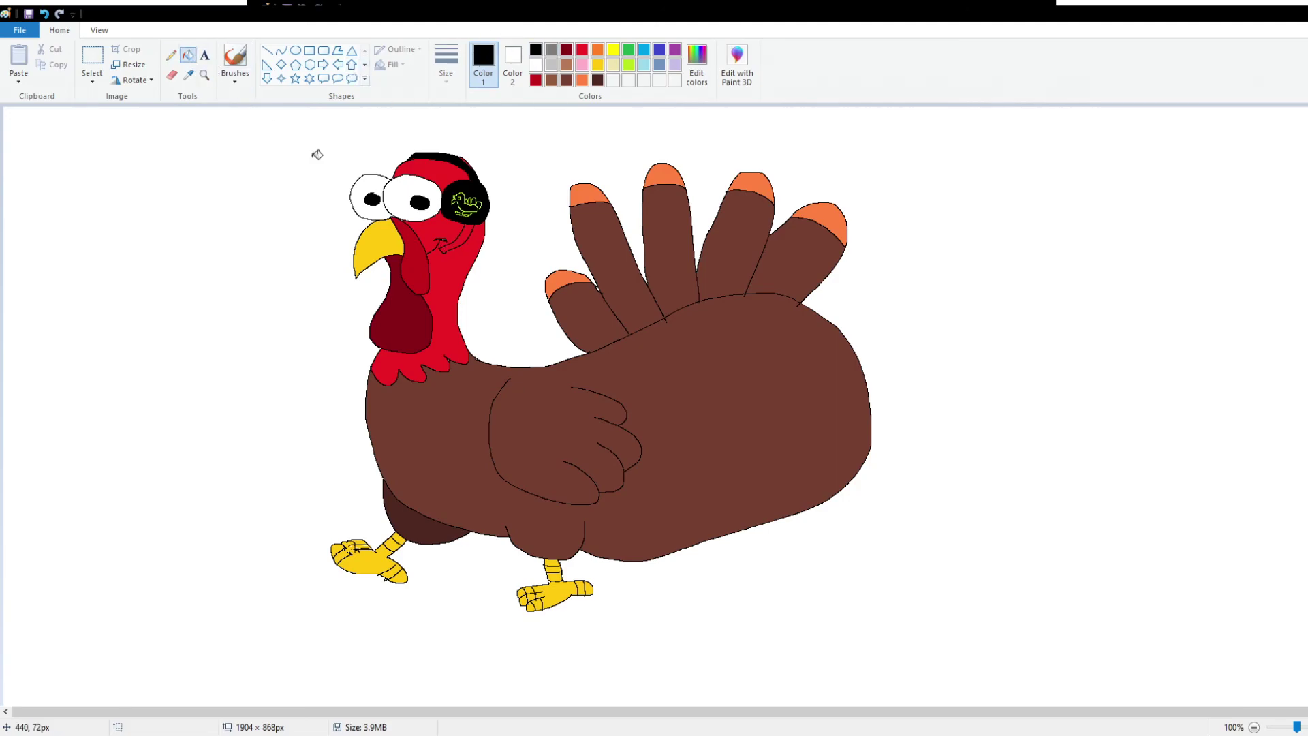
left_click(464, 242)
- Add a lime-green pencil accent on the microphone tip, then return to black
left_click(628, 52)
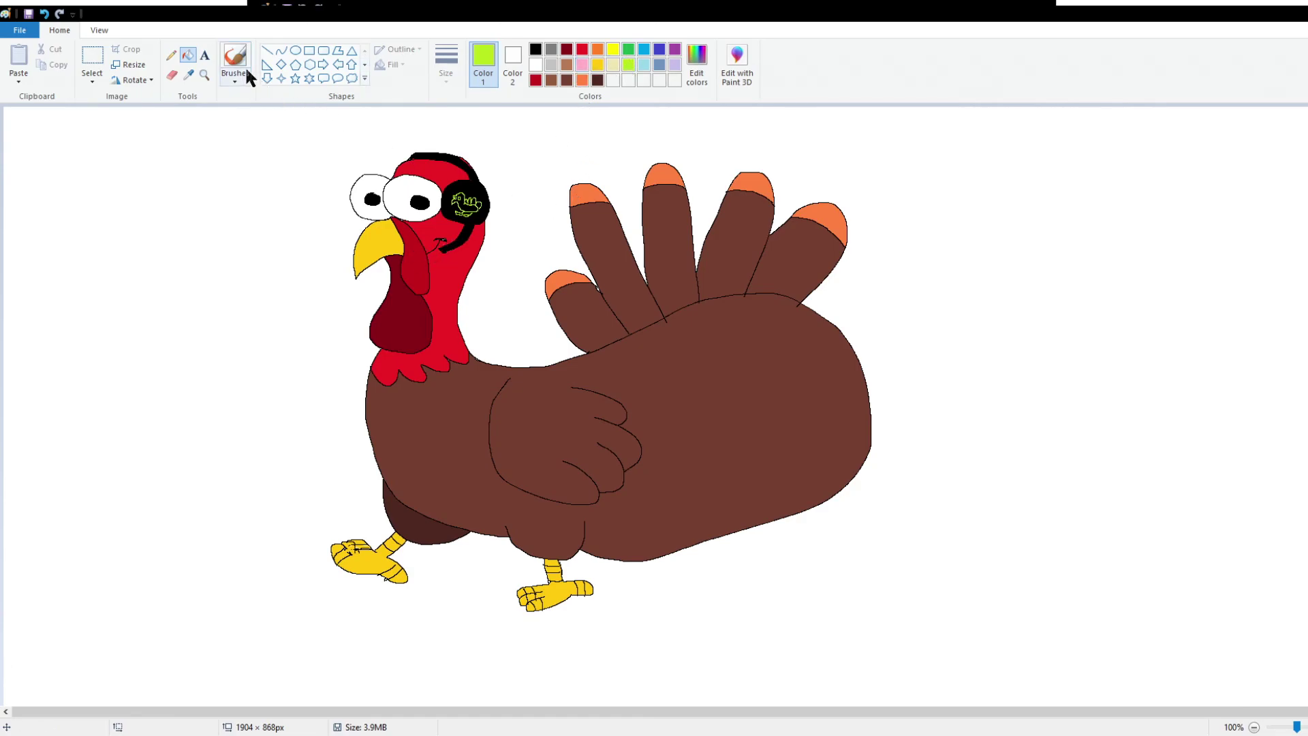
left_click(172, 55)
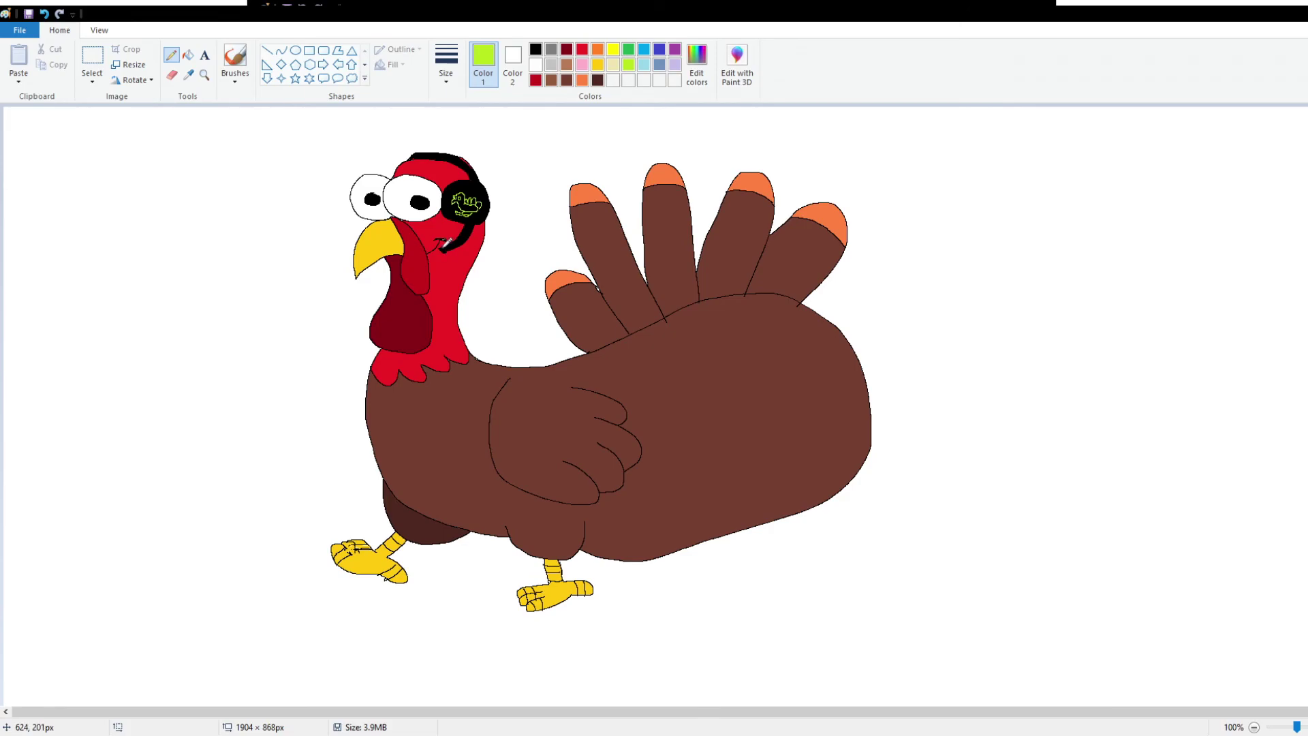
left_click_drag(447, 245, 458, 246)
left_click(536, 50)
mouse_move(480, 528)
left_mouse_down()
mouse_move(499, 536)
mouse_move(480, 542)
mouse_move(472, 575)
left_mouse_up()
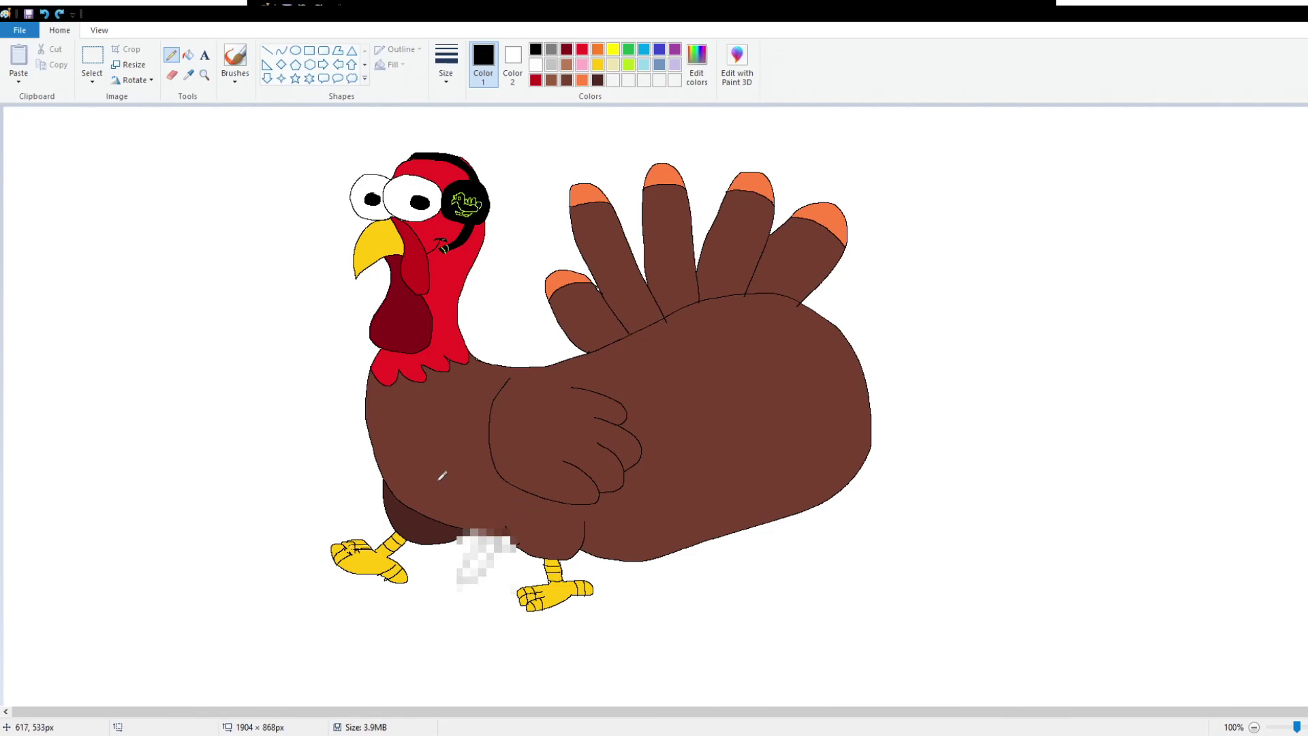
key("ctrl+z")
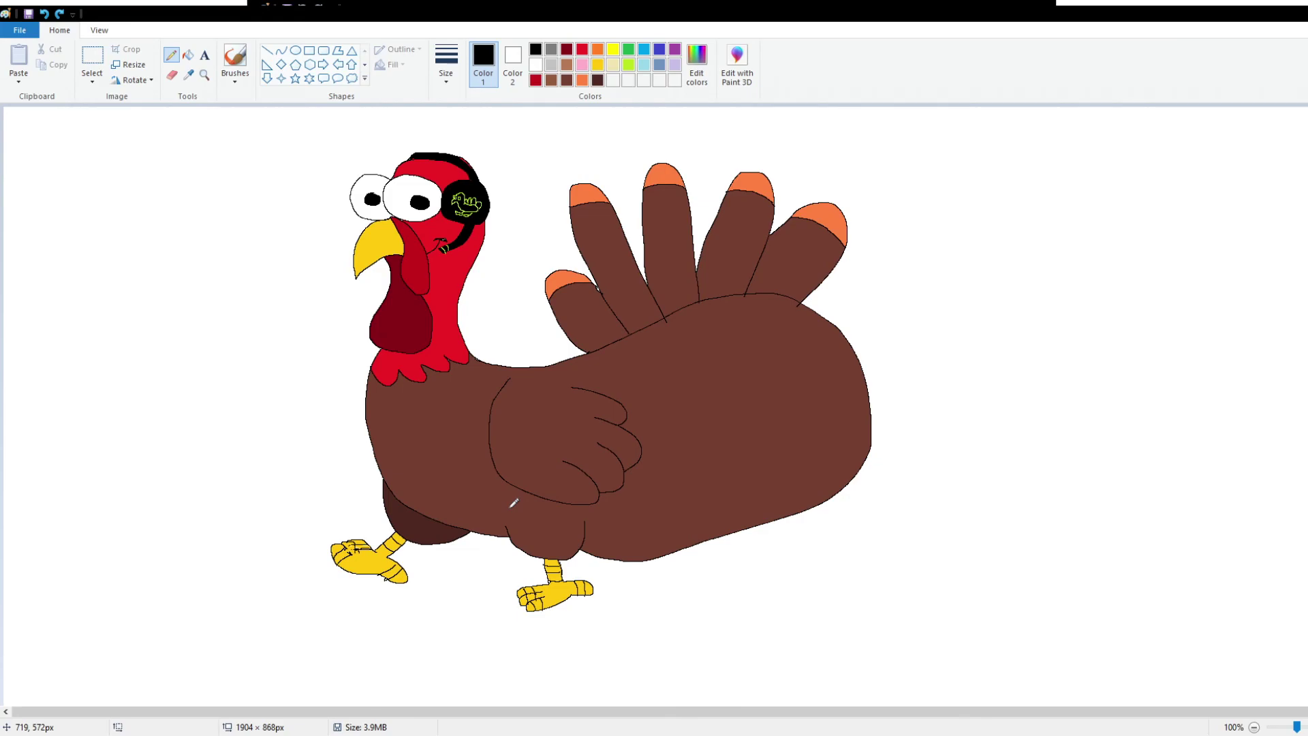